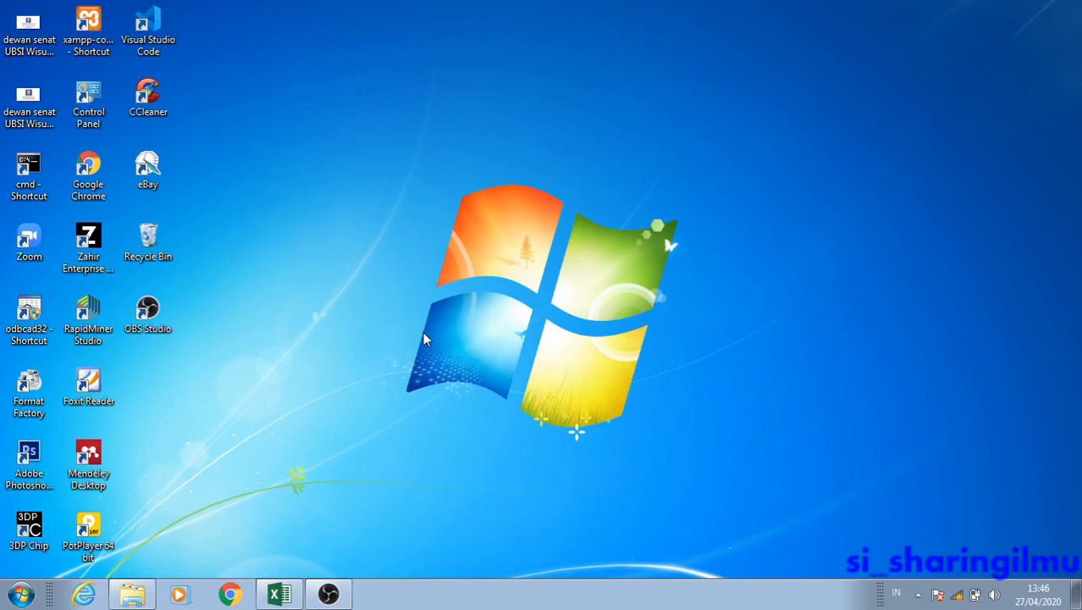
Switch to the APLIKASI PENGOLAHAN DATA TOKO workbook in Excel and open the Penjualan sheet through its main menu sheet.
left_click(273, 595)
left_click(408, 409)
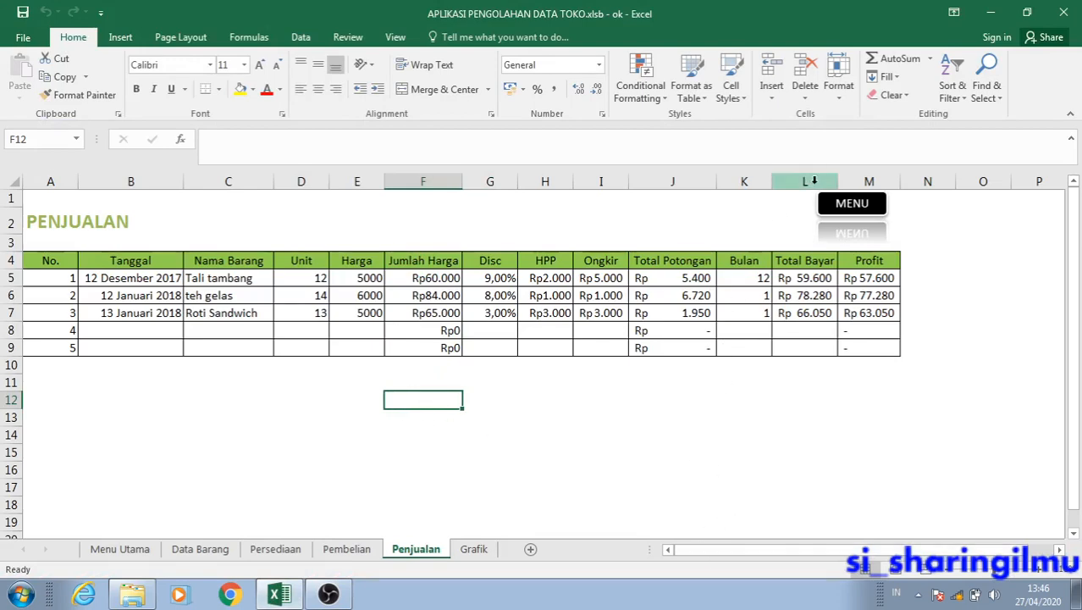
left_click(849, 205)
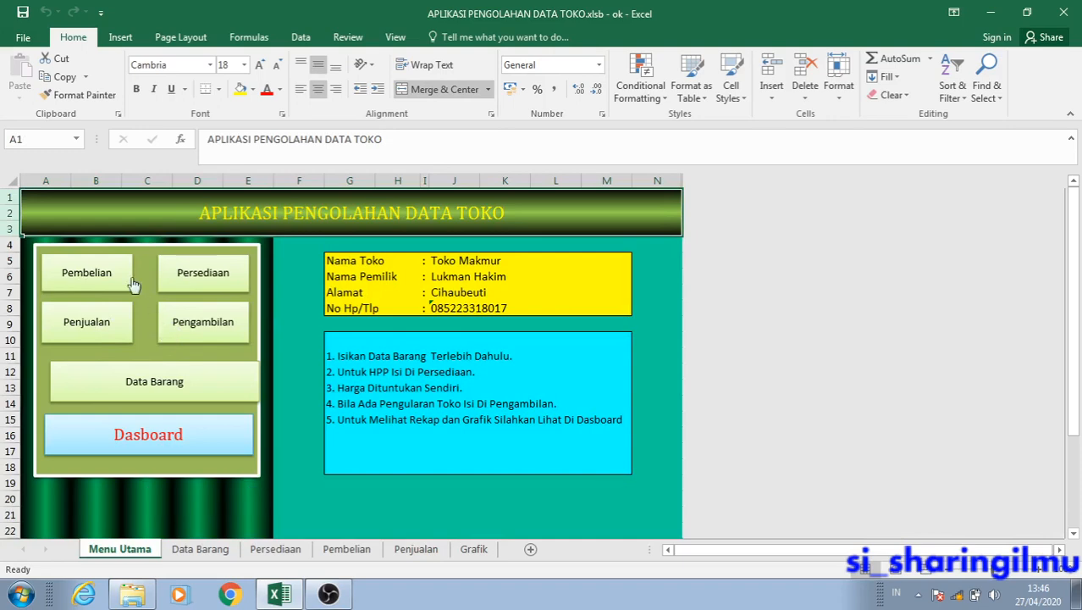
left_click(107, 339)
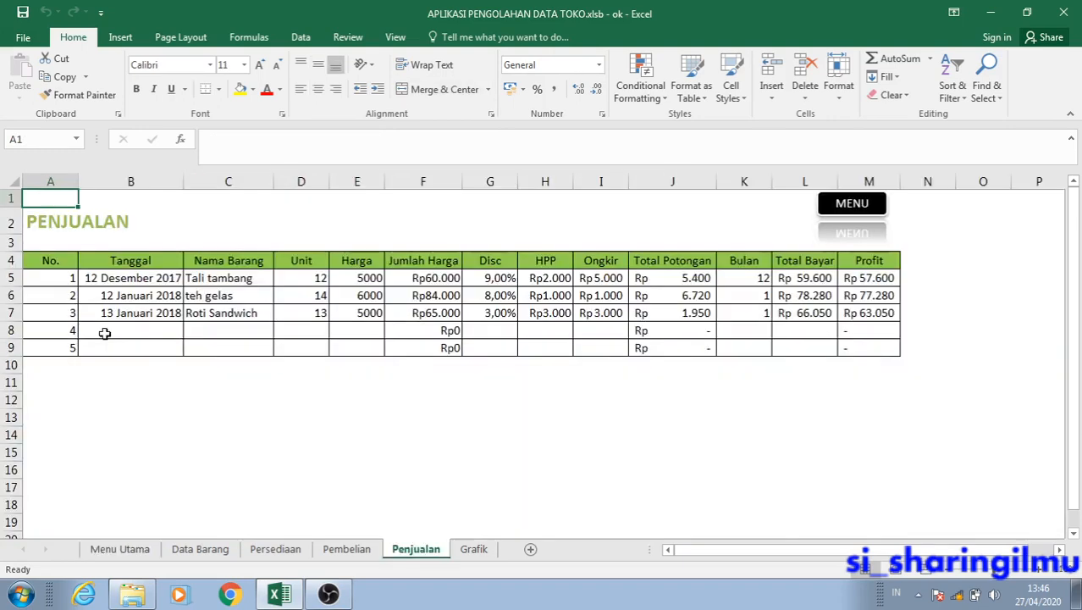
left_click(211, 408)
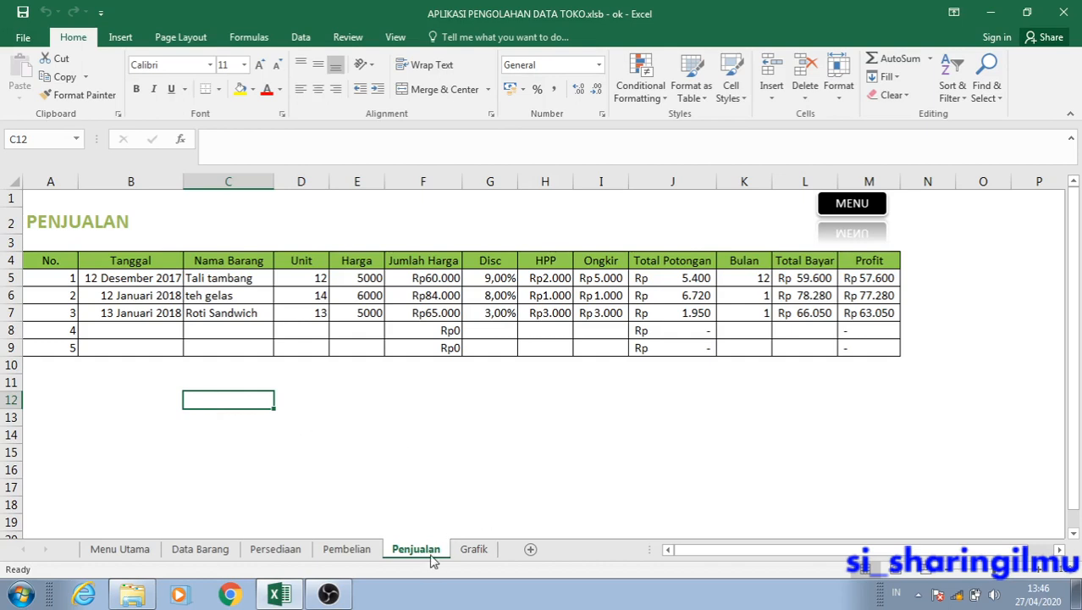
Start a new PivotTable using the sales data in Penjualan!$B$4:$M$7 as its source range.
left_click(399, 430)
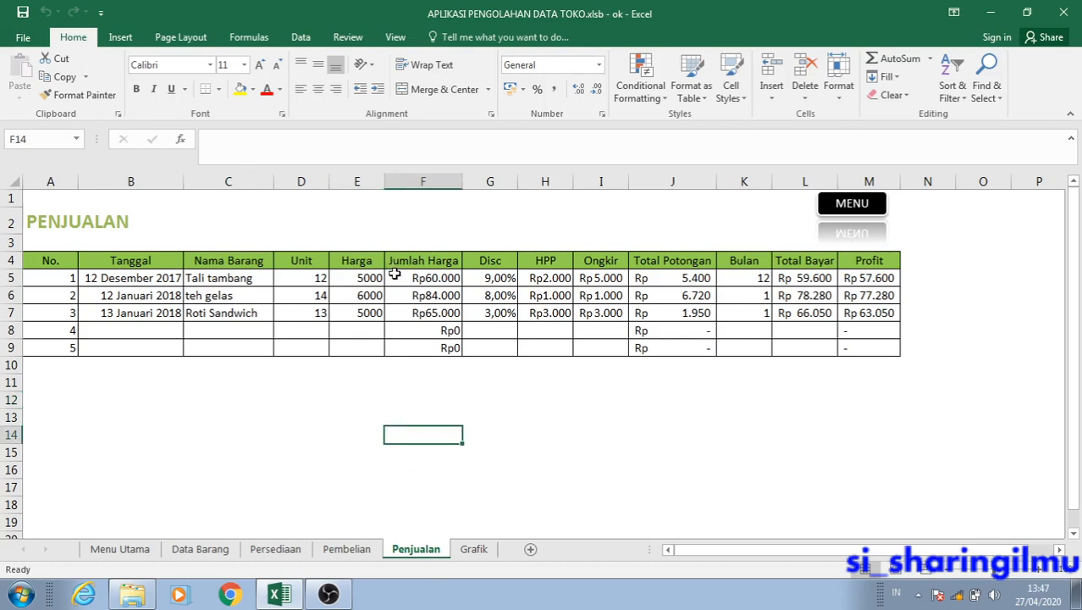
left_click(123, 38)
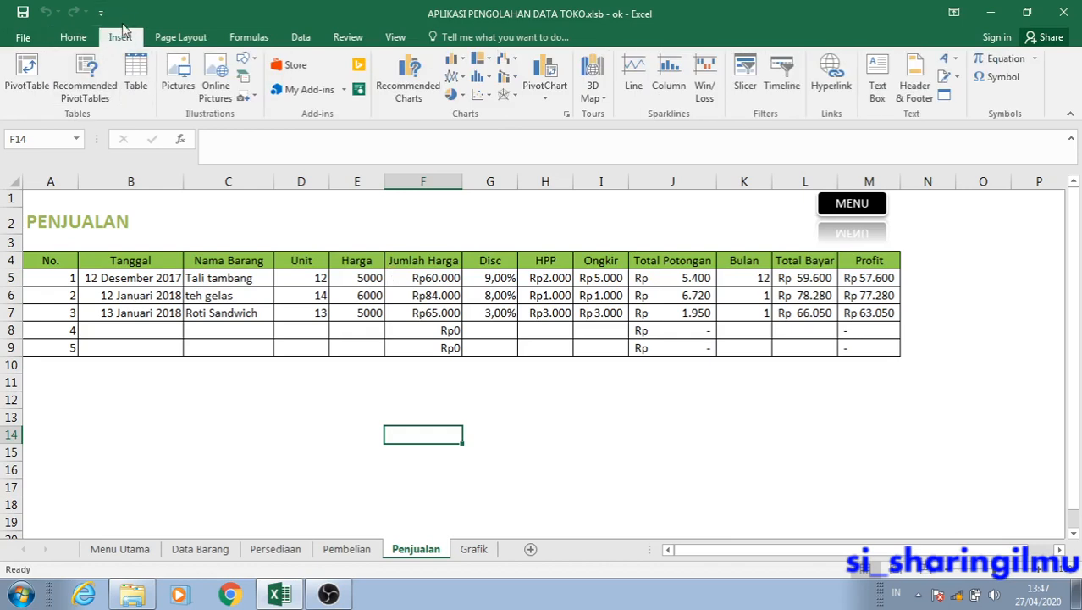
left_click(26, 85)
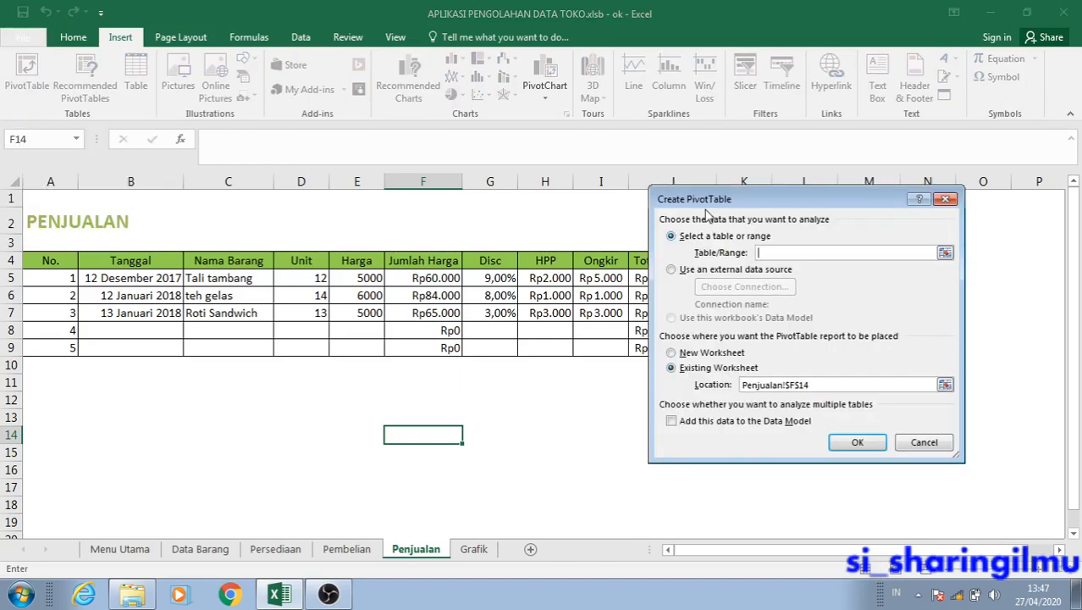
left_click_drag(707, 216, 433, 266)
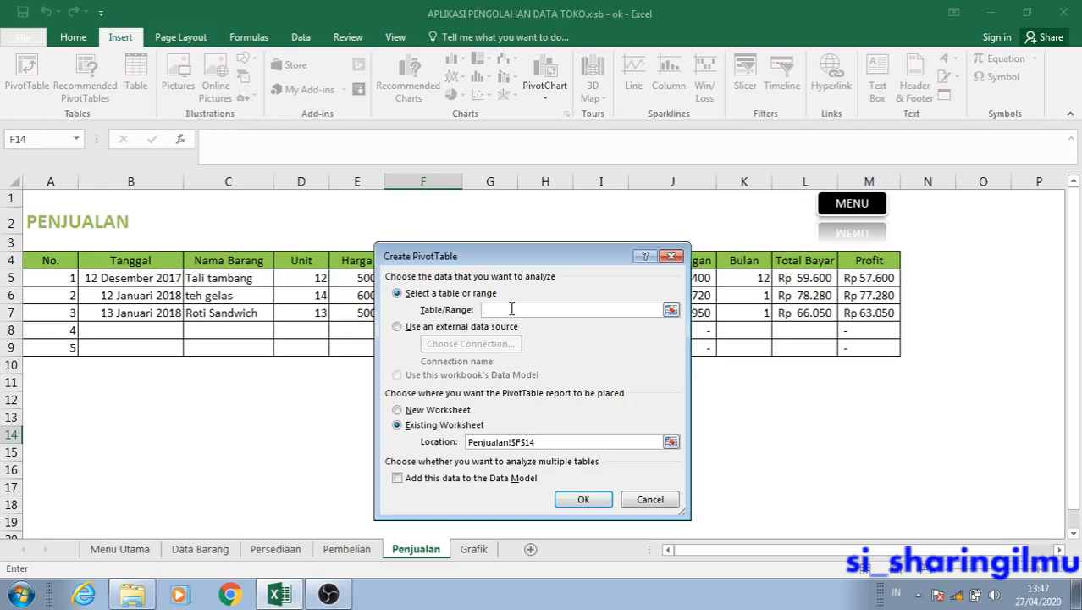
left_click_drag(515, 261, 847, 266)
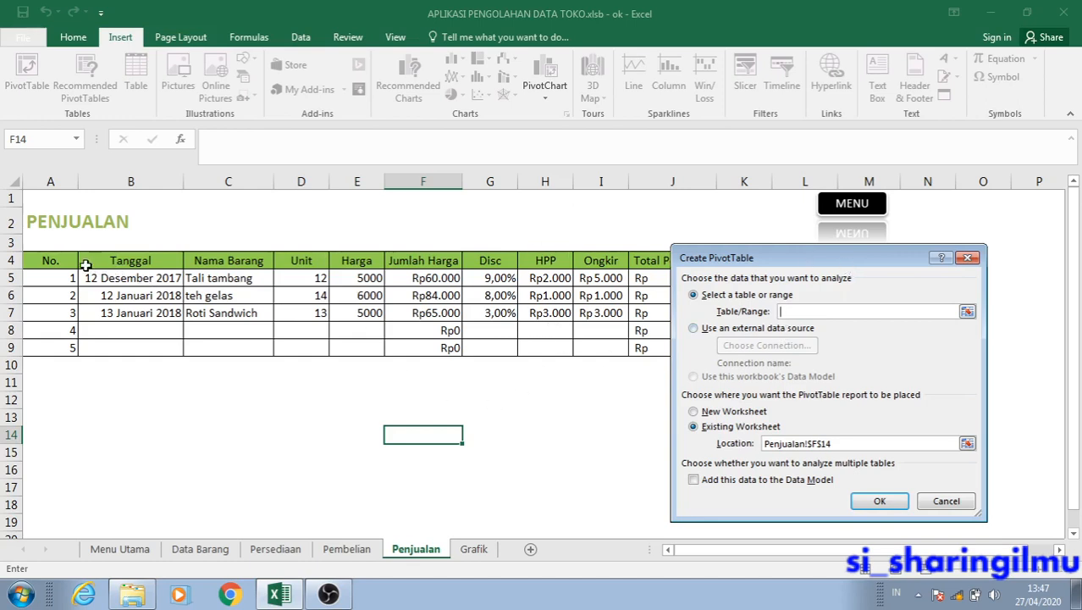
left_click_drag(85, 261, 857, 312)
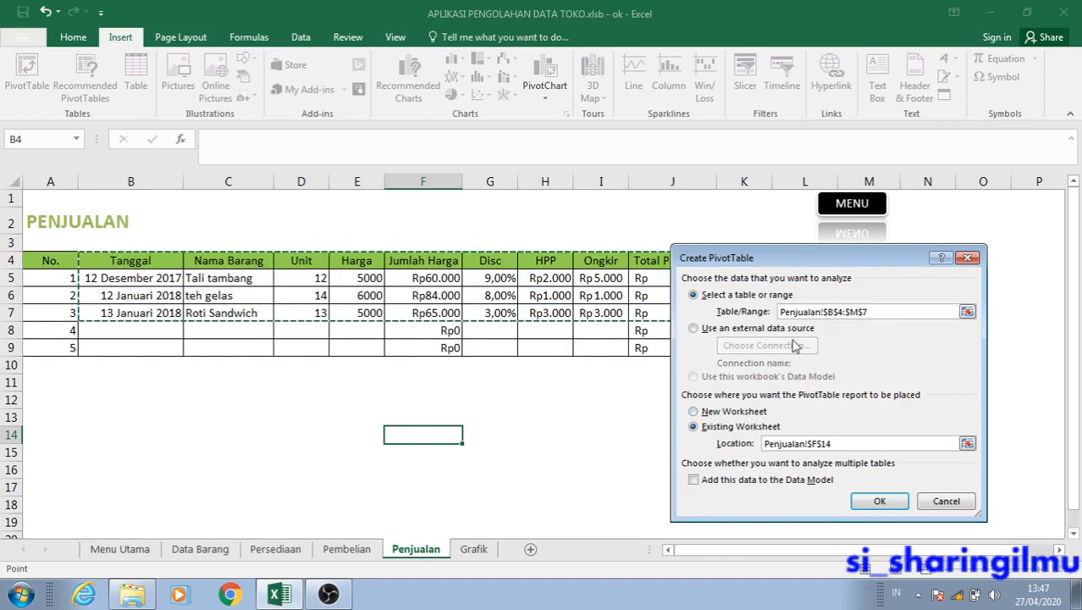
left_click(877, 313)
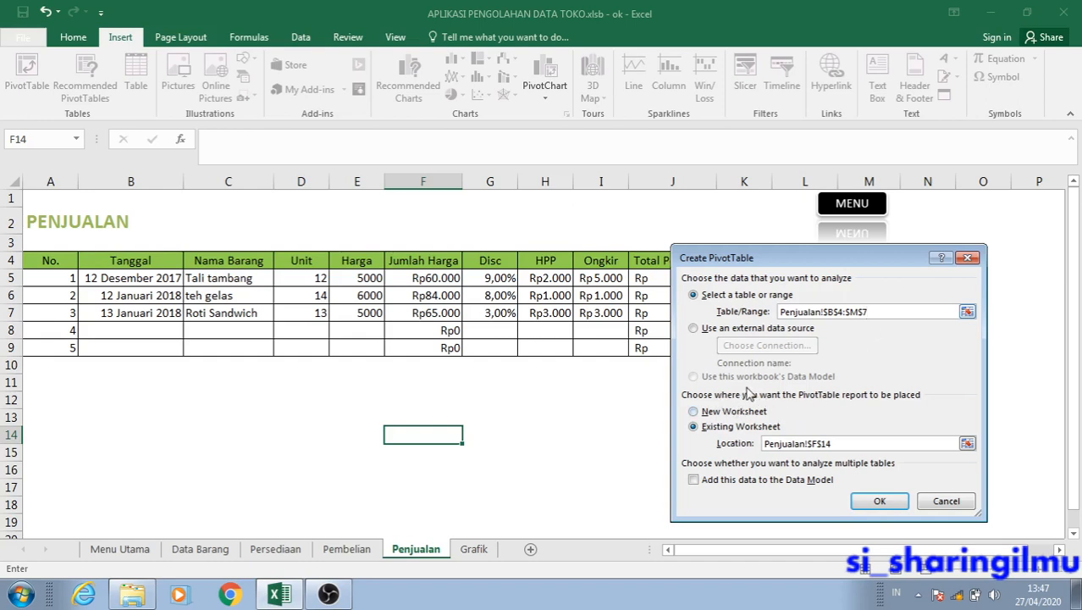
Choose a new worksheet as the PivotTable's location and create the empty report.
left_click(733, 411)
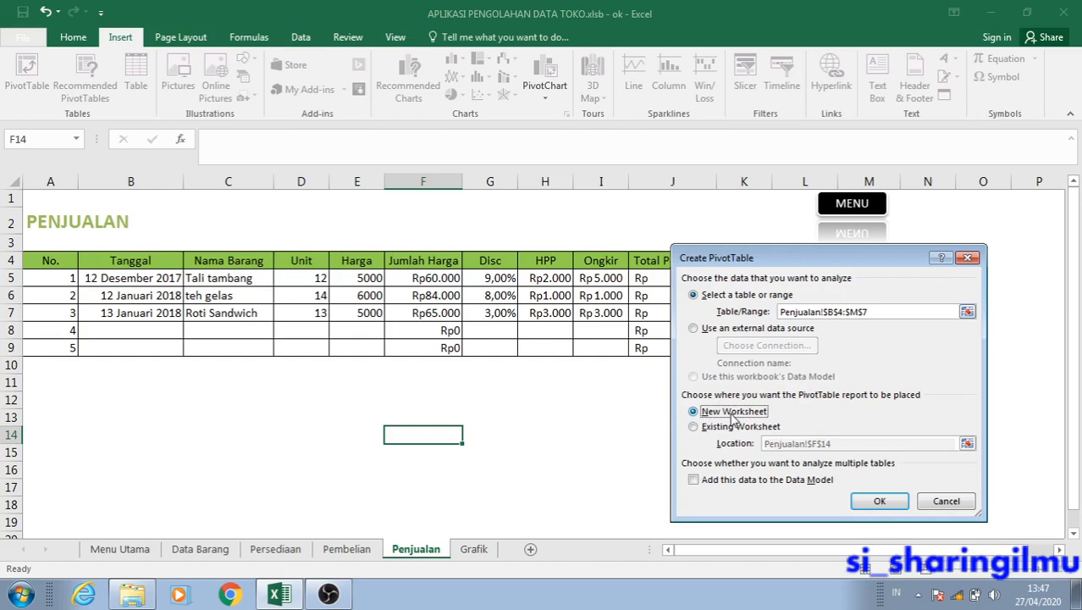
left_click(734, 426)
left_click(731, 412)
left_click(739, 429)
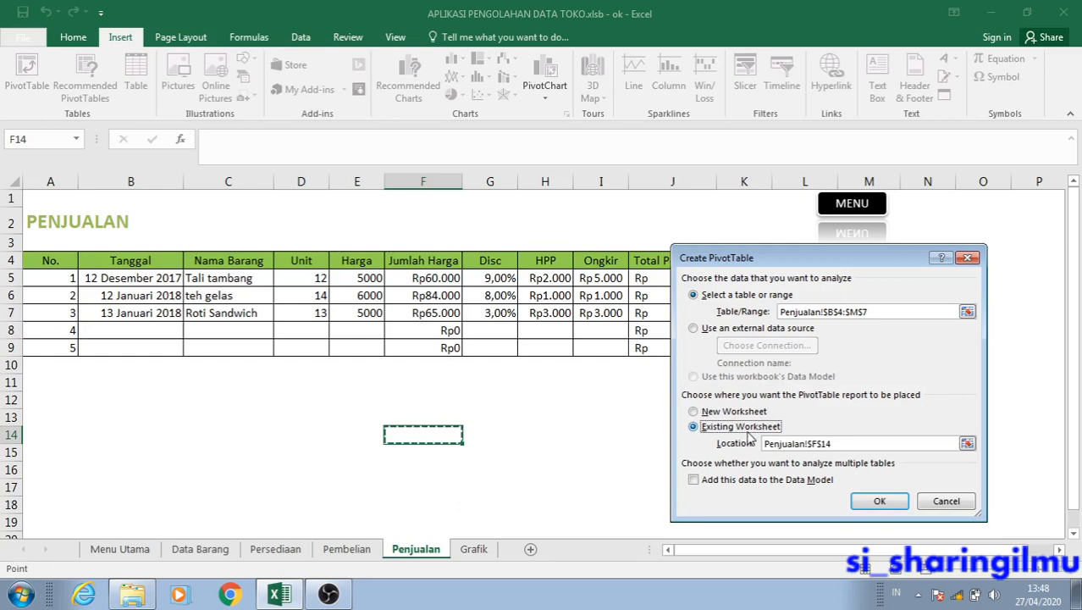
left_click(740, 413)
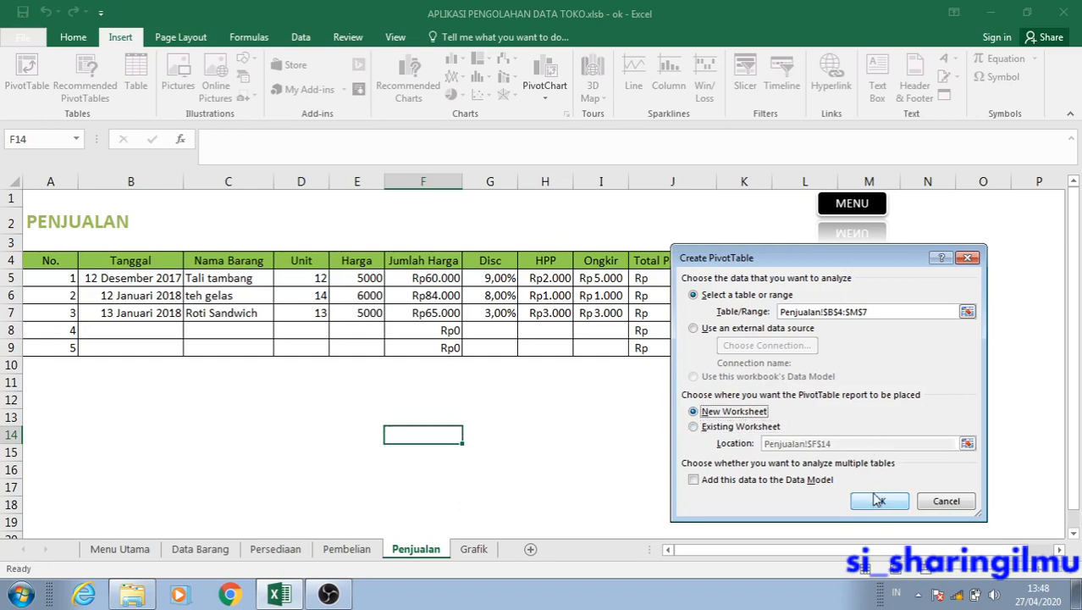
left_click(877, 501)
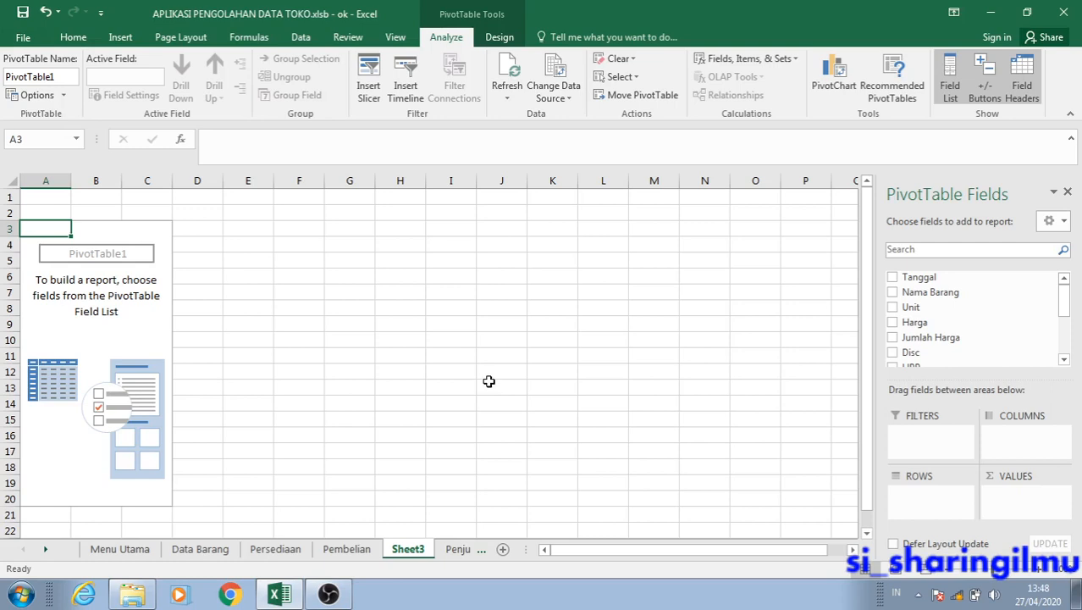
left_click(301, 307)
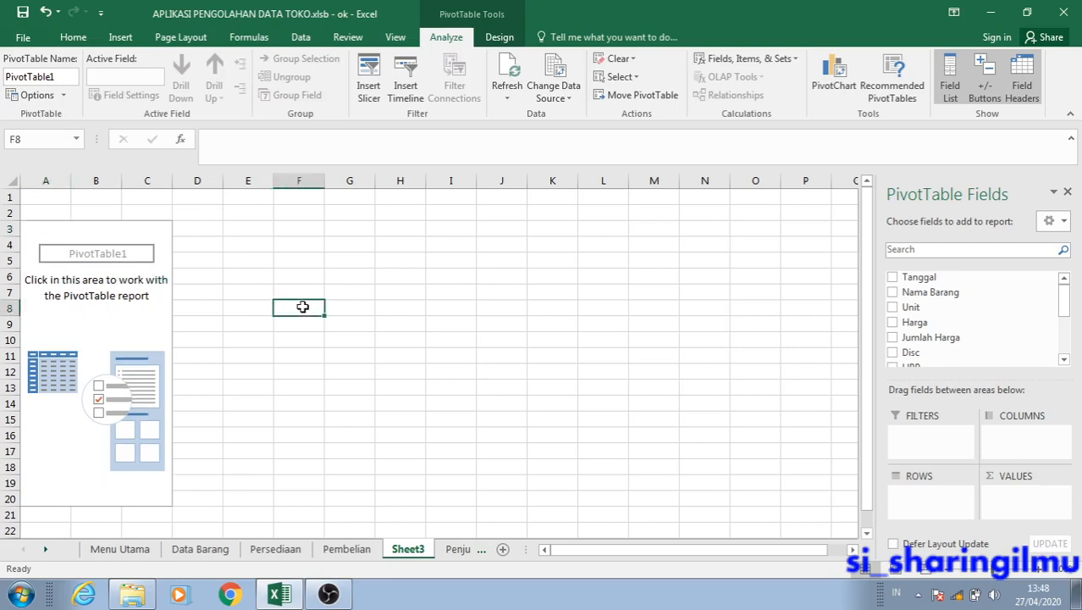
left_click(163, 308)
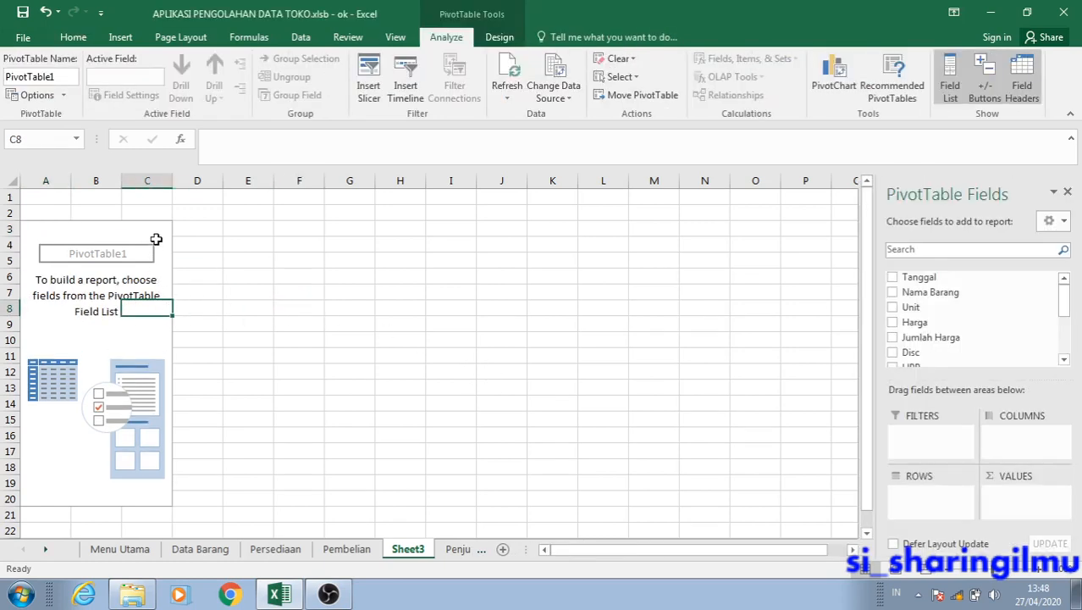
left_click(156, 232)
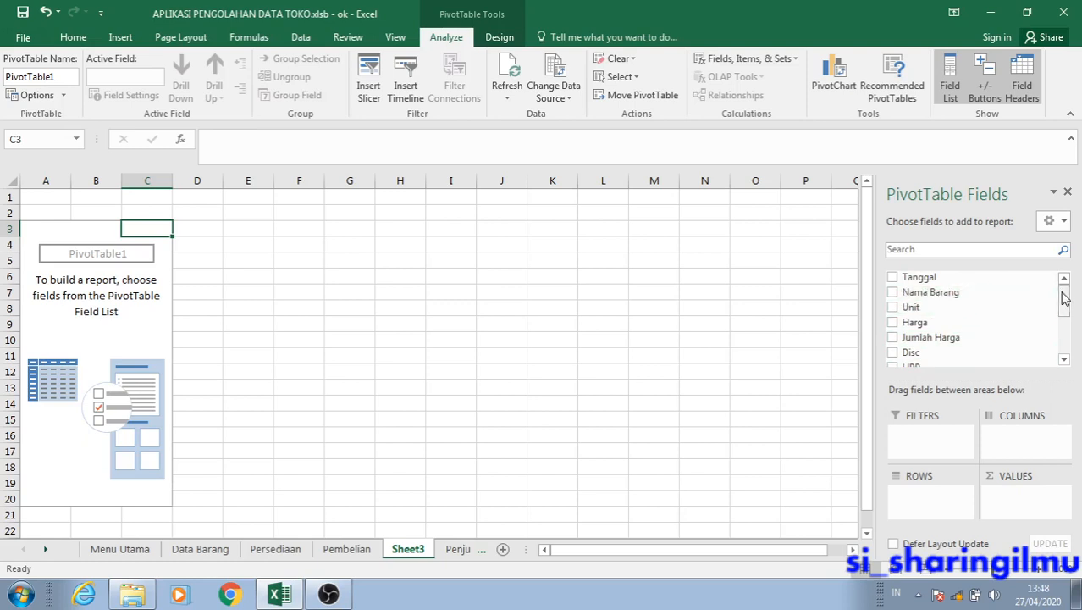
left_click_drag(1065, 298, 1063, 310)
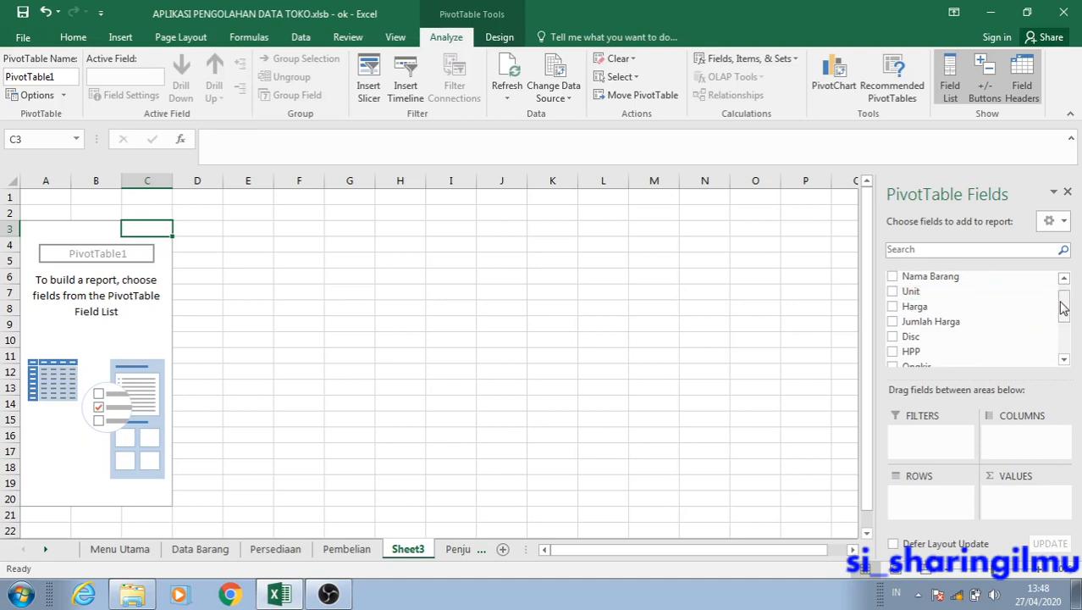
left_click_drag(1063, 303, 1064, 298)
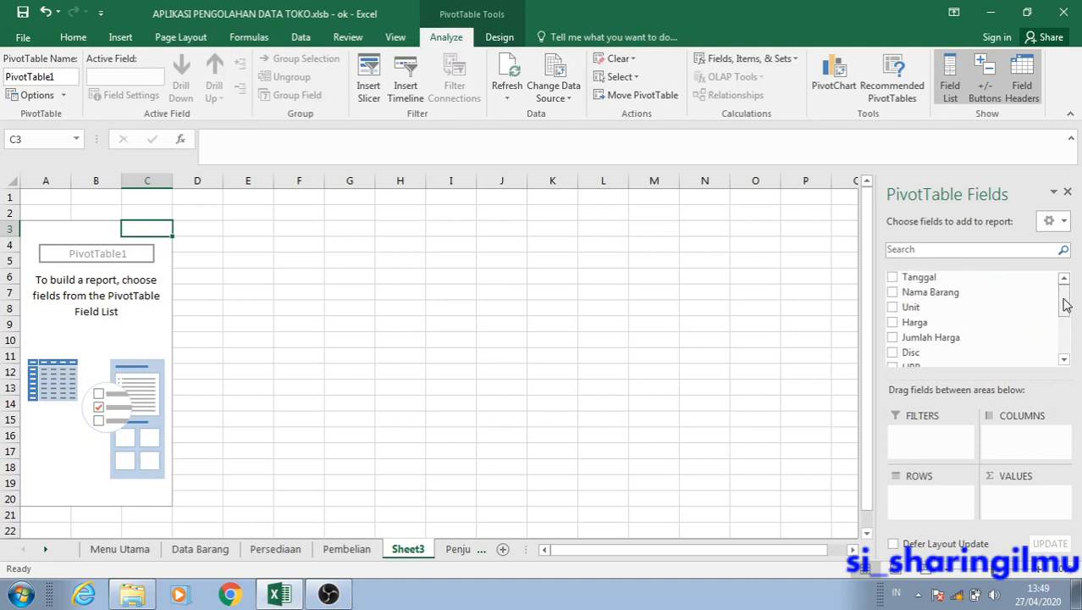
Add the Tanggal field to the PivotTable rows and remove its Years and Quarters groupings.
left_click(893, 280)
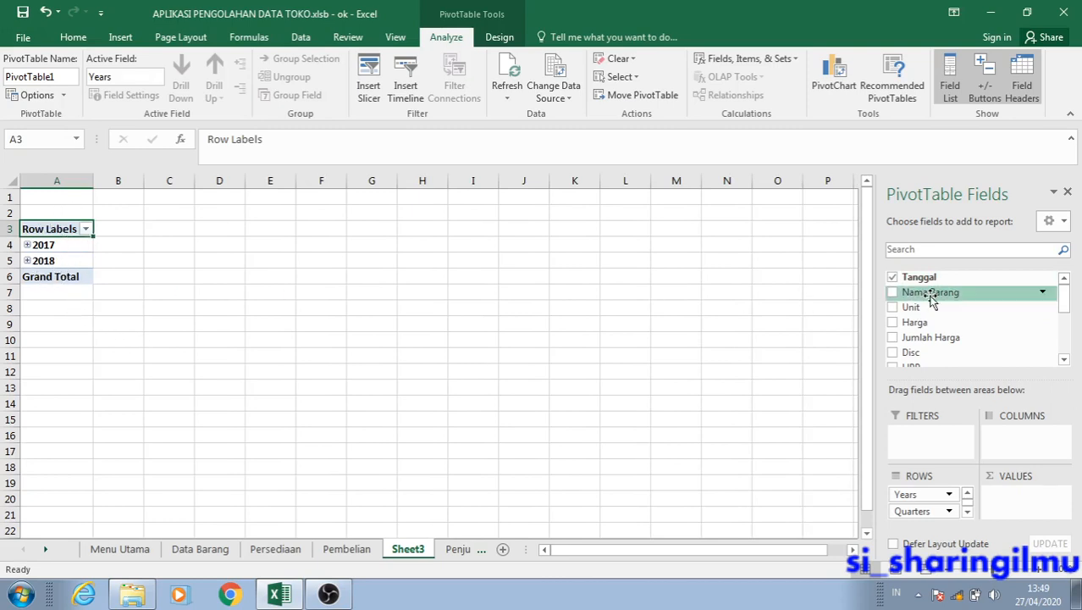
left_click_drag(1065, 300, 1066, 346)
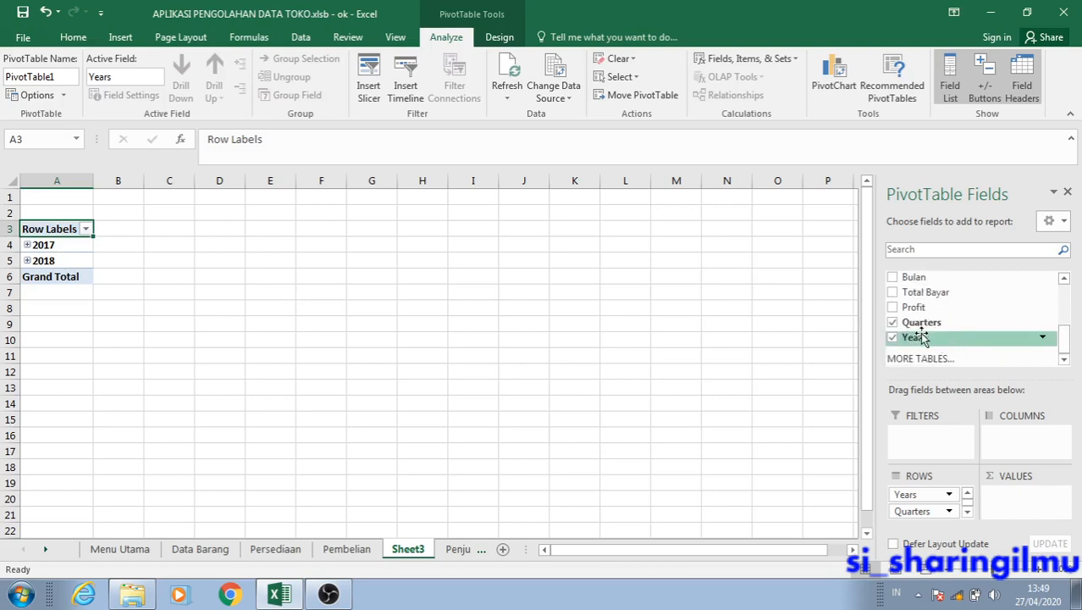
left_click(893, 338)
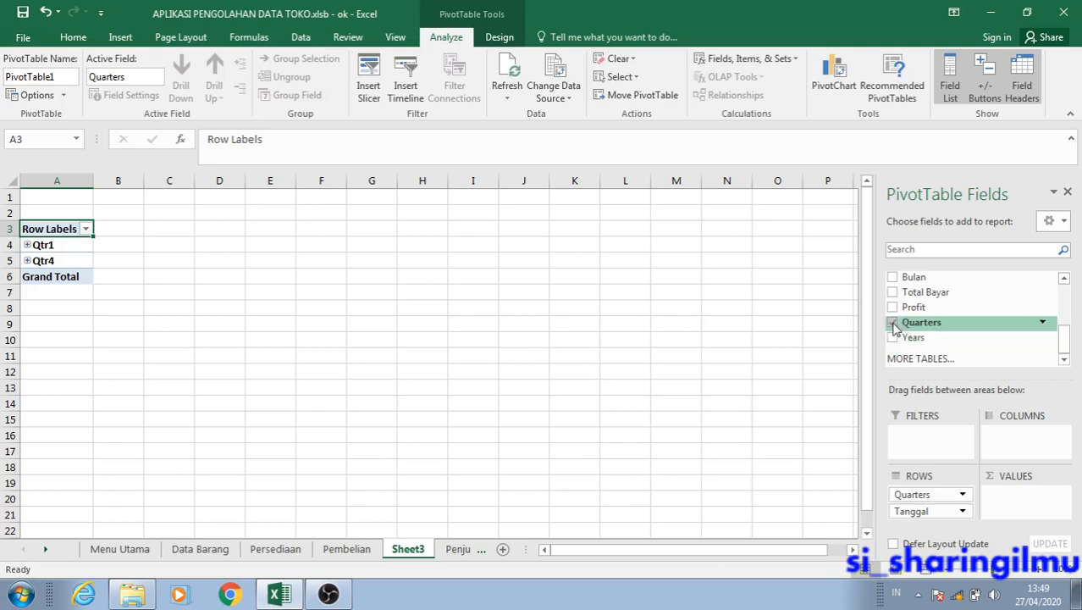
left_click(893, 324)
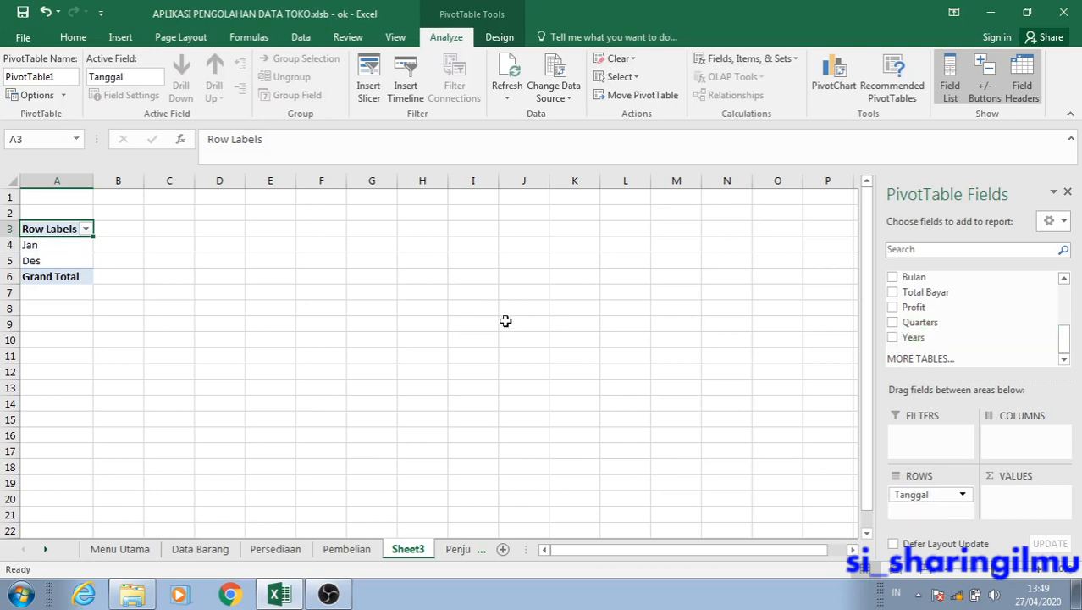
left_click(73, 248)
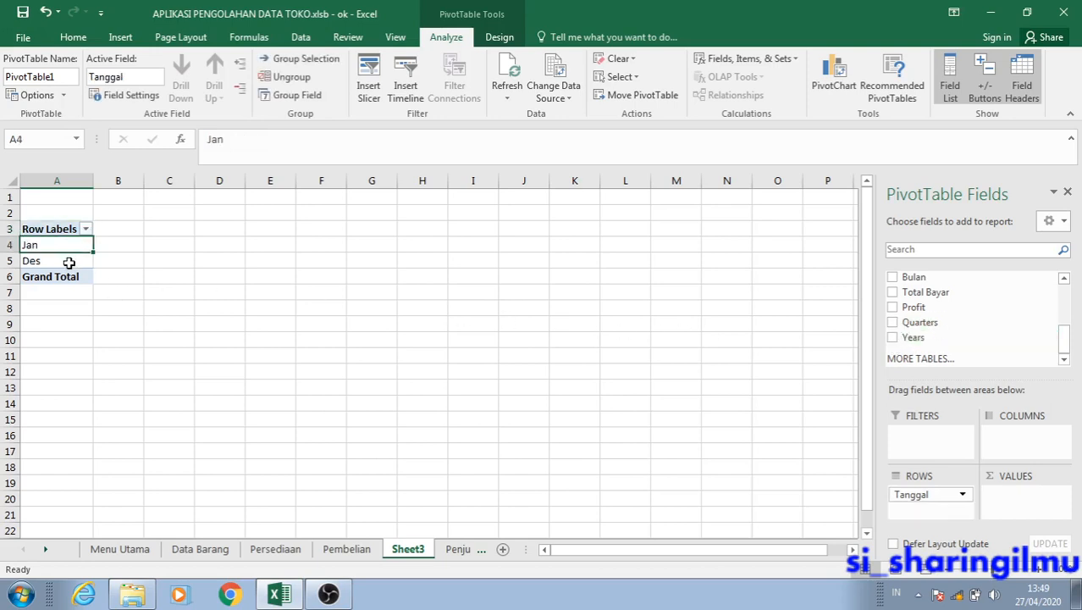
left_click(70, 261)
left_click(63, 246)
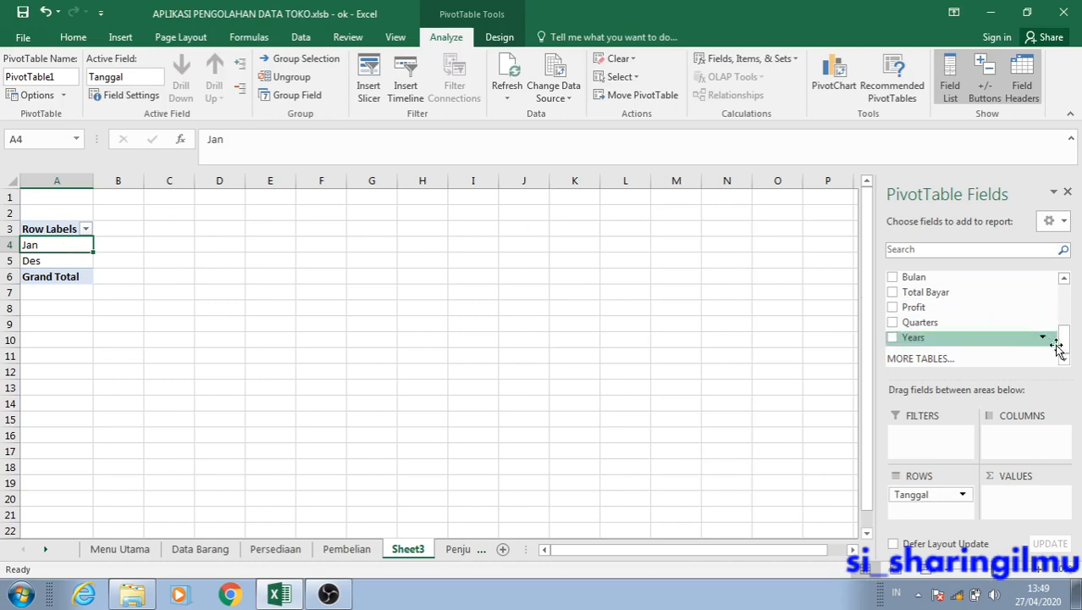
Add the Nama Barang field to the PivotTable rows beneath Tanggal.
left_click_drag(1070, 349, 1067, 295)
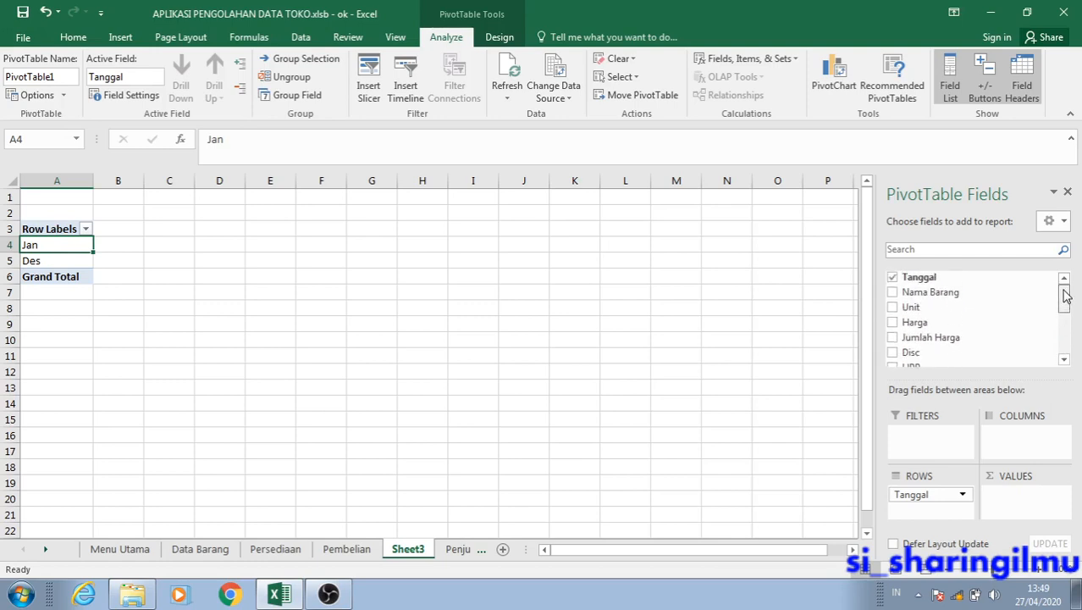
left_click(893, 292)
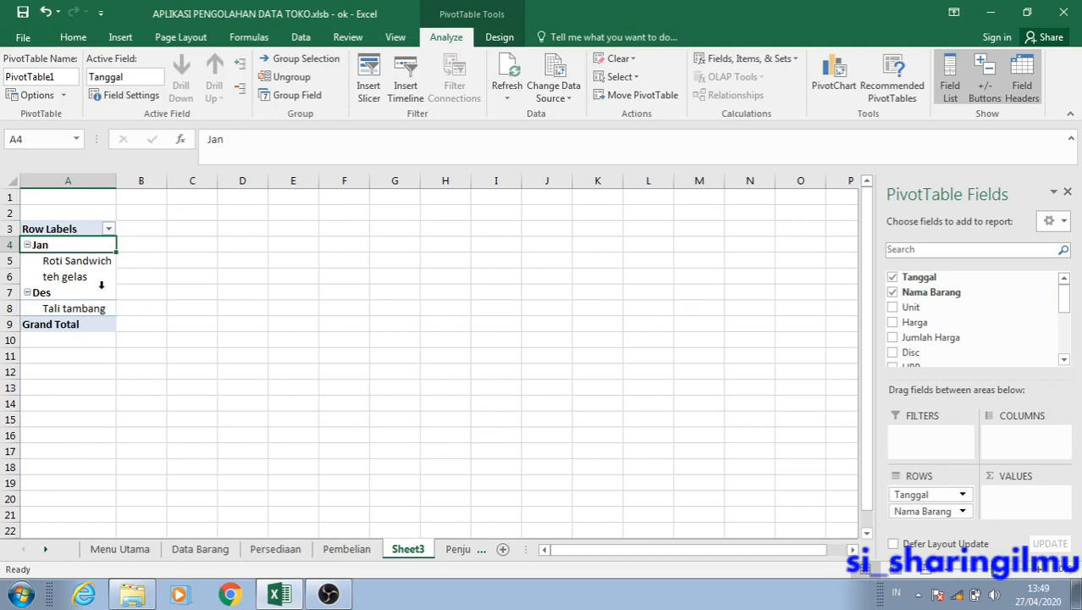
left_click(81, 265)
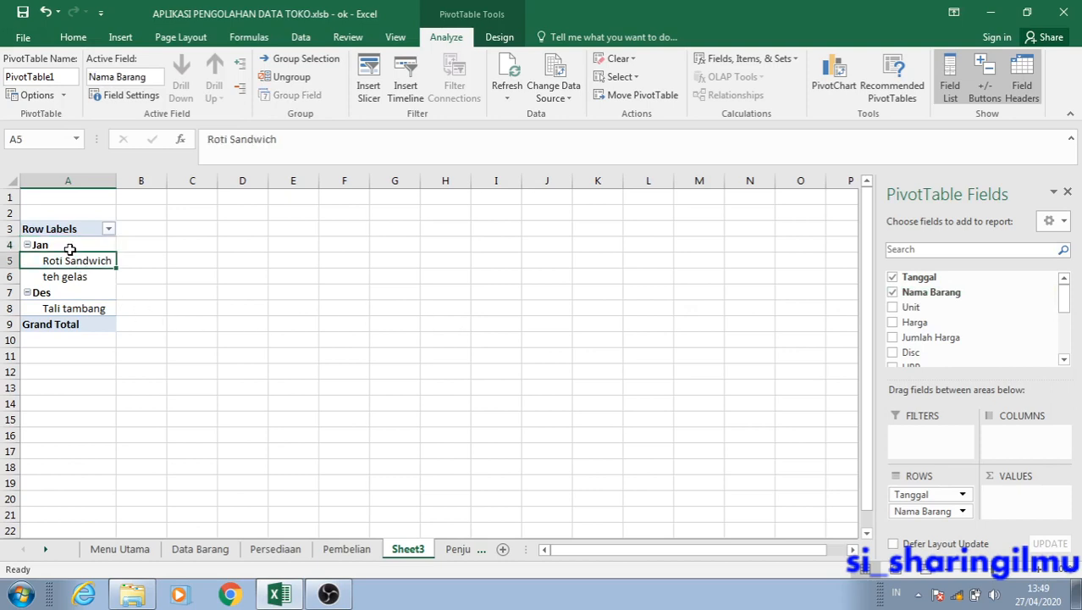
left_click(69, 244)
left_click(67, 260)
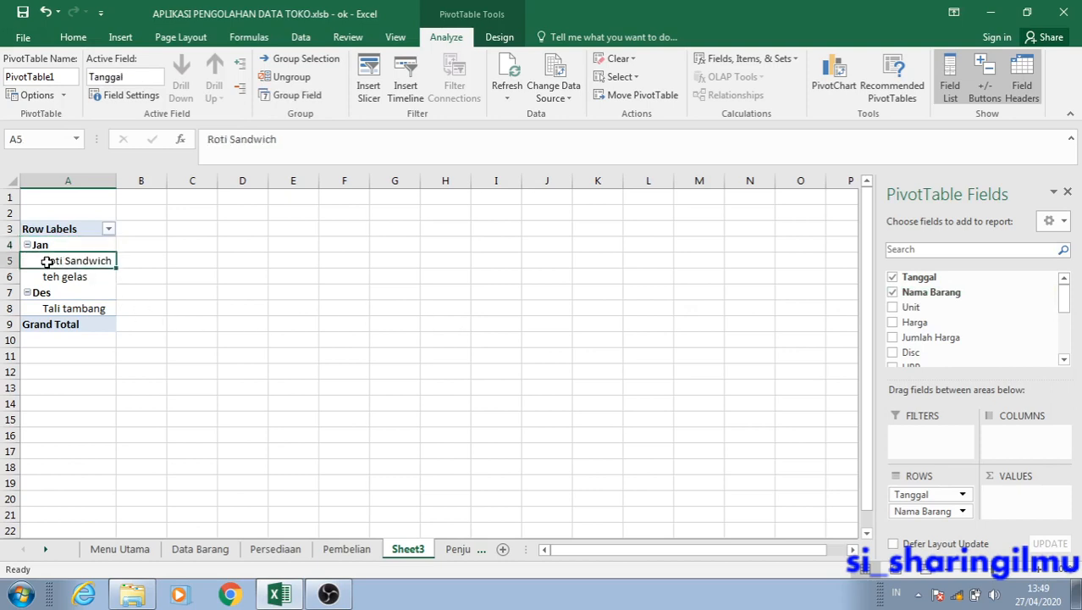
left_click(48, 277)
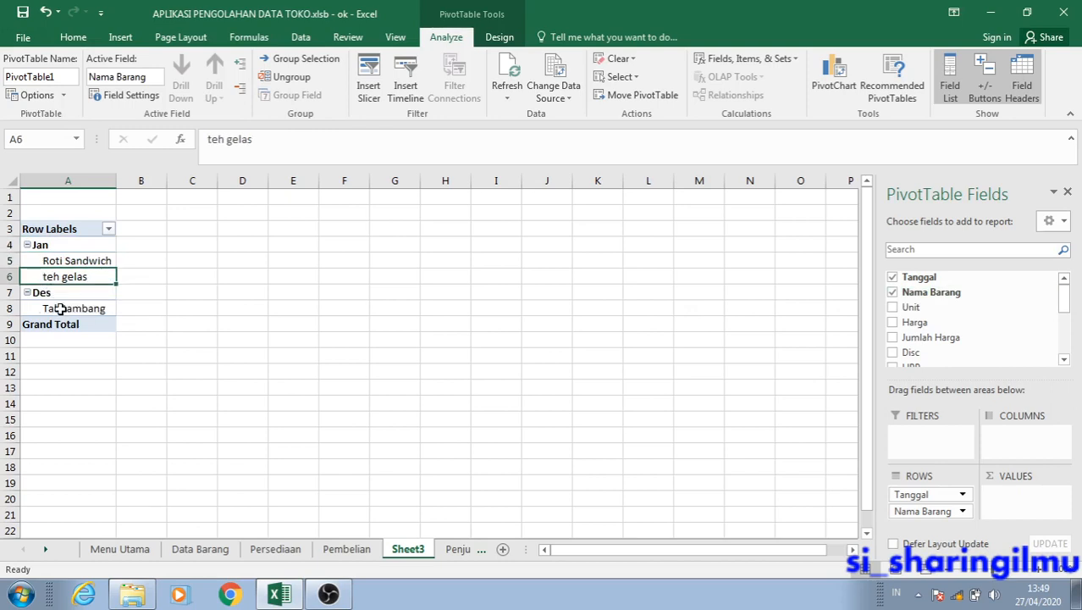
left_click(60, 309)
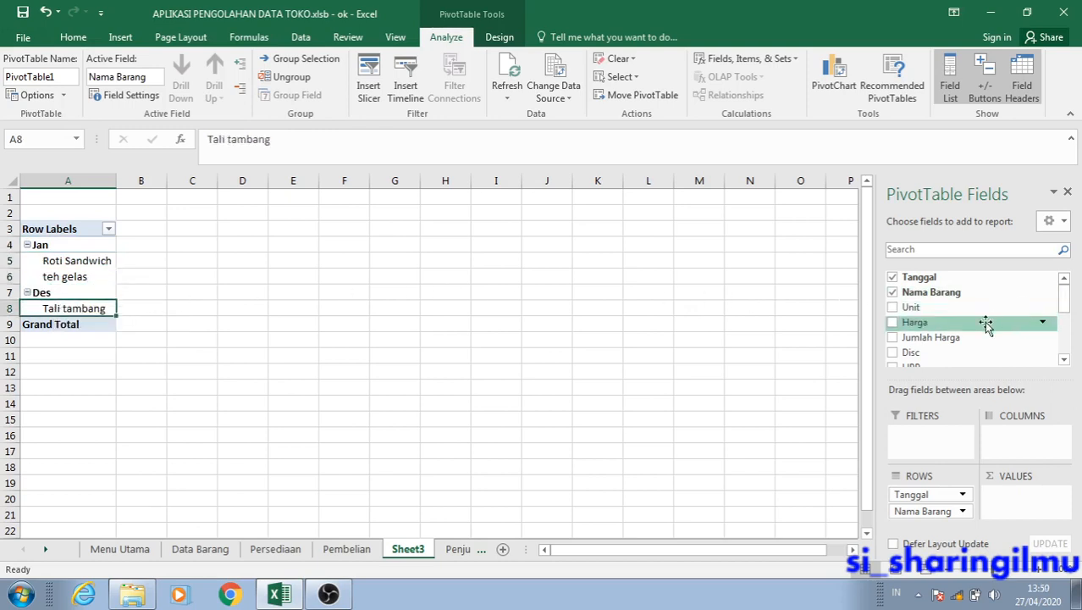
Add the Harga field to the PivotTable as a summed value and widen column B.
left_click(894, 323)
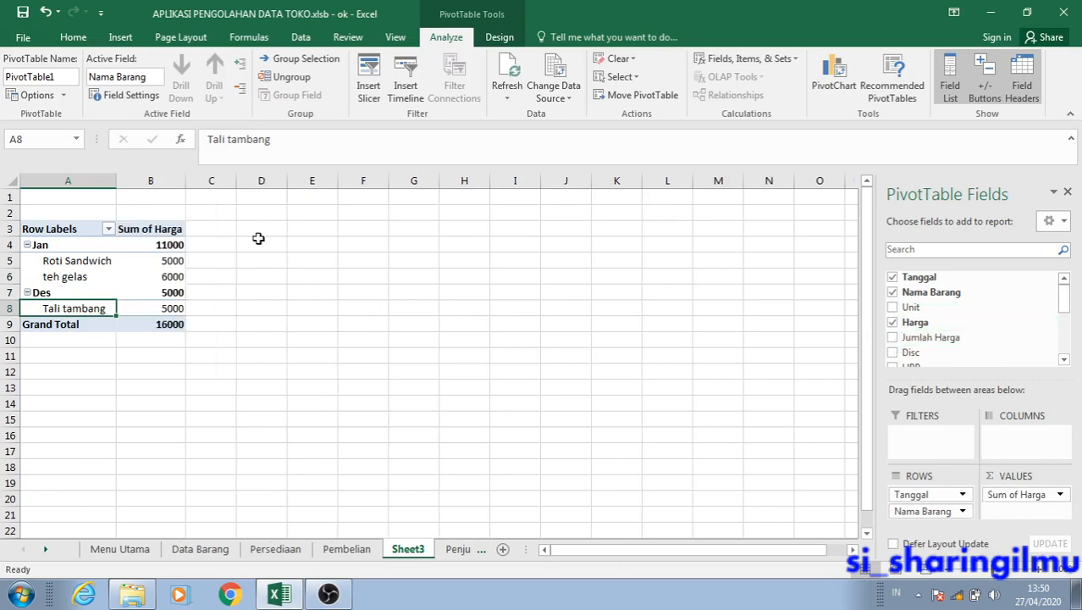
left_click_drag(186, 181, 234, 181)
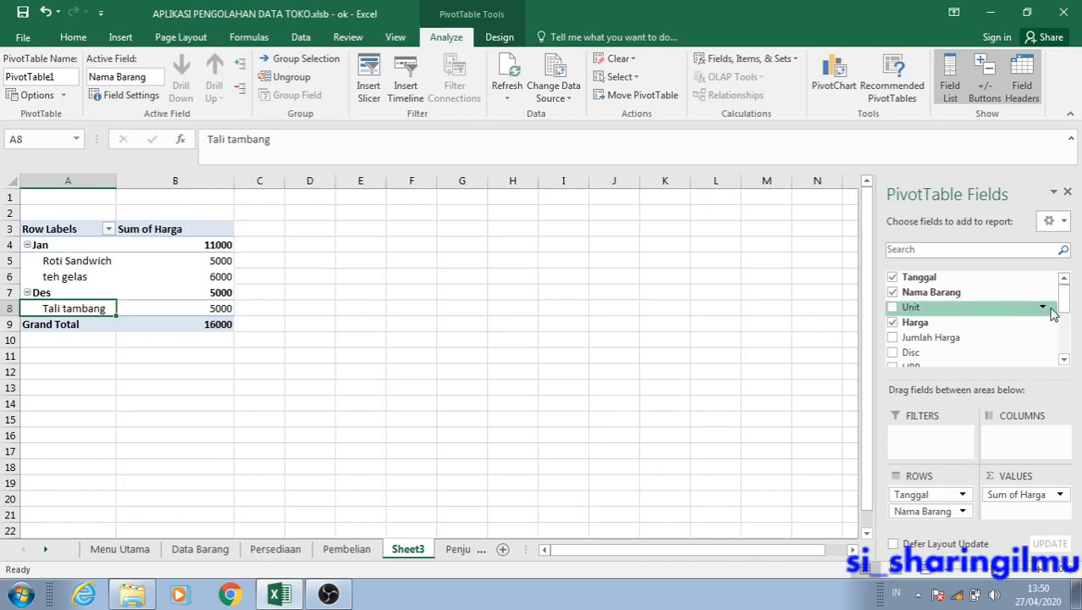
left_click_drag(1065, 305, 1065, 311)
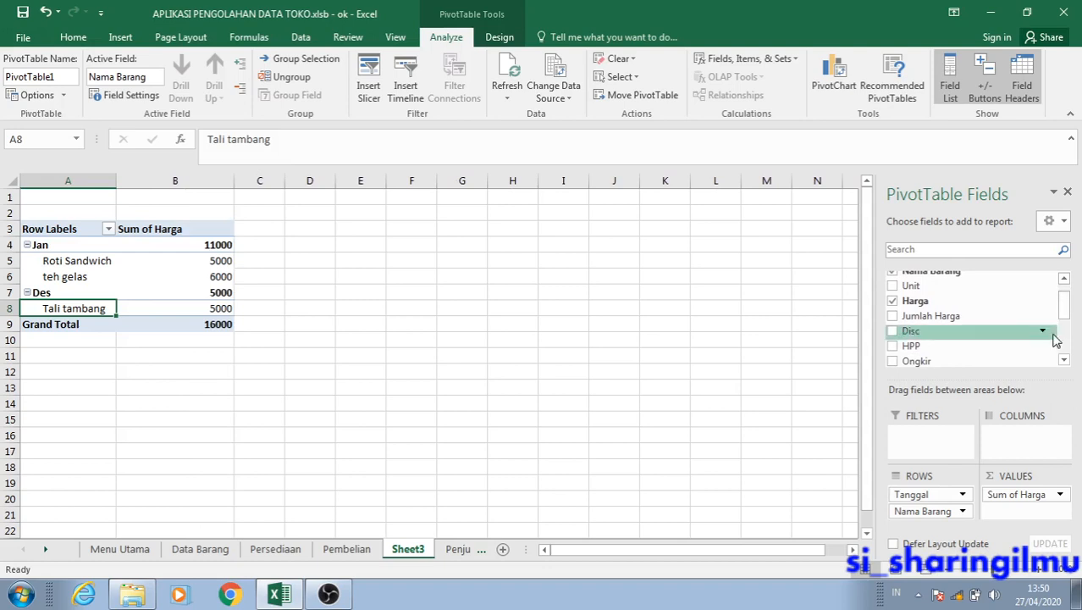
Add the HPP field to the PivotTable as a summed value and widen columns C and B.
left_click(893, 346)
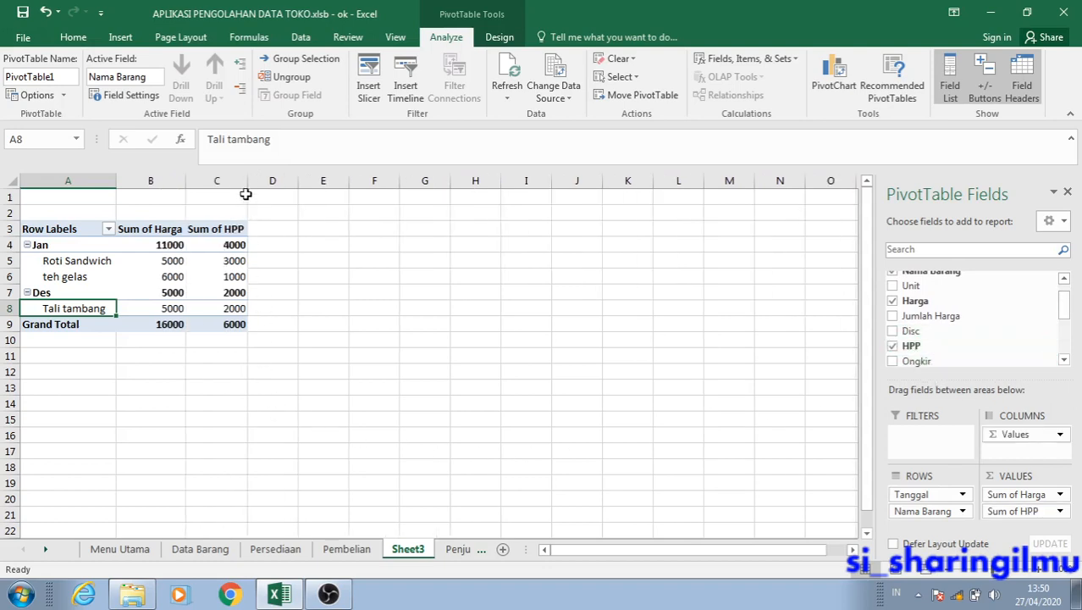
left_click_drag(247, 180, 341, 177)
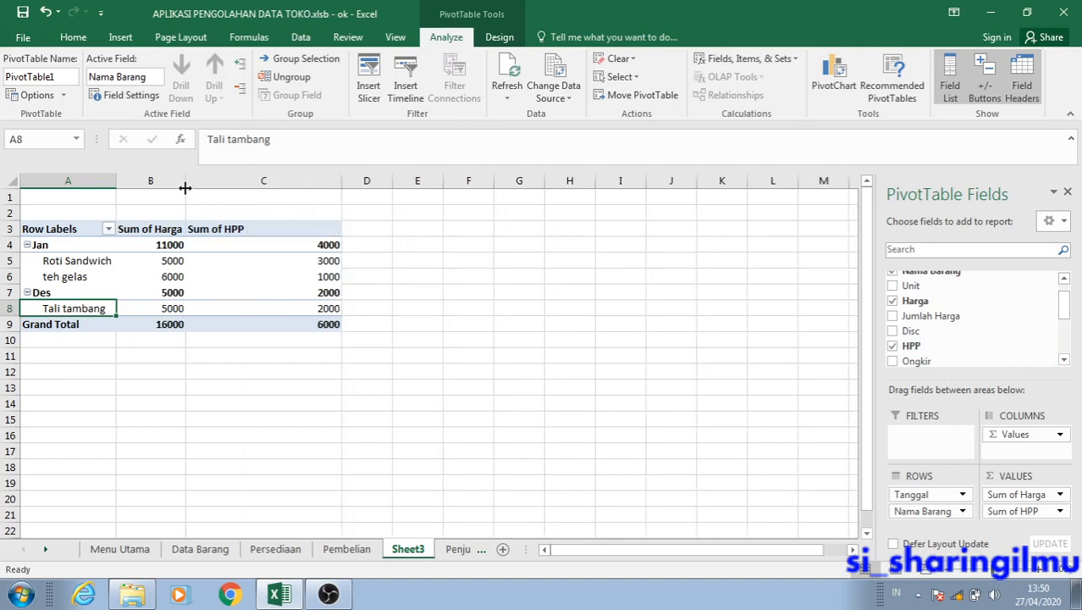
left_click_drag(185, 186, 213, 191)
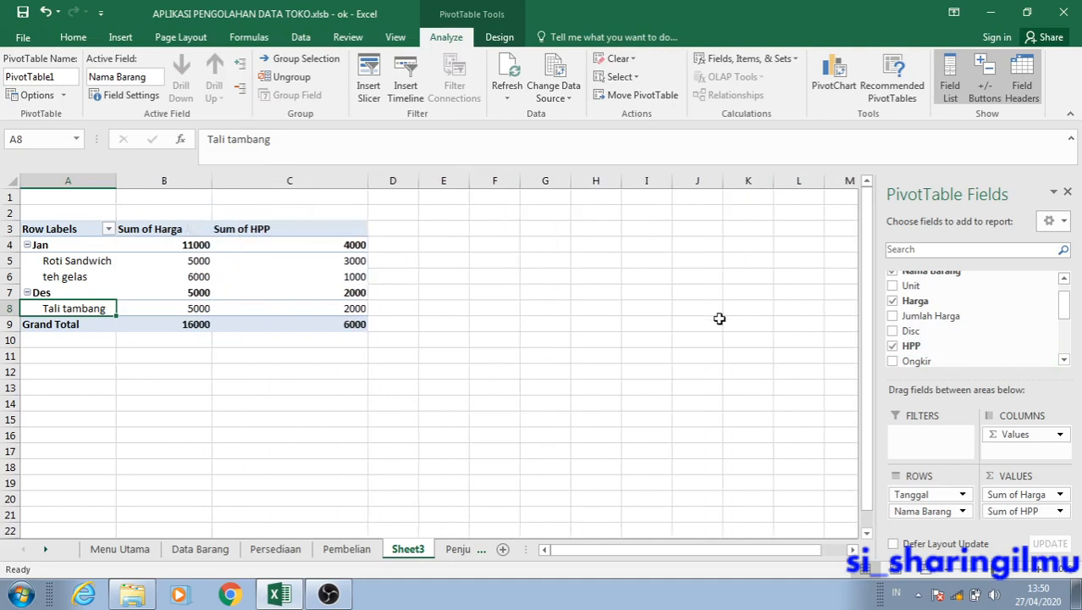
Add the Profit field to the PivotTable as a summed value alongside Harga and HPP.
left_click_drag(1064, 301, 1069, 330)
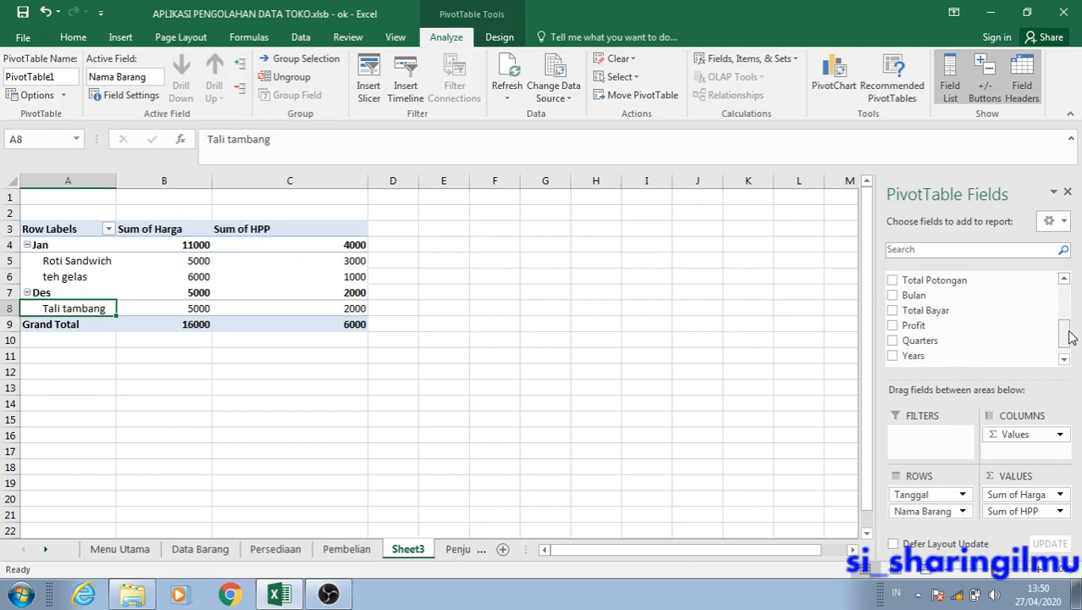
left_click(892, 326)
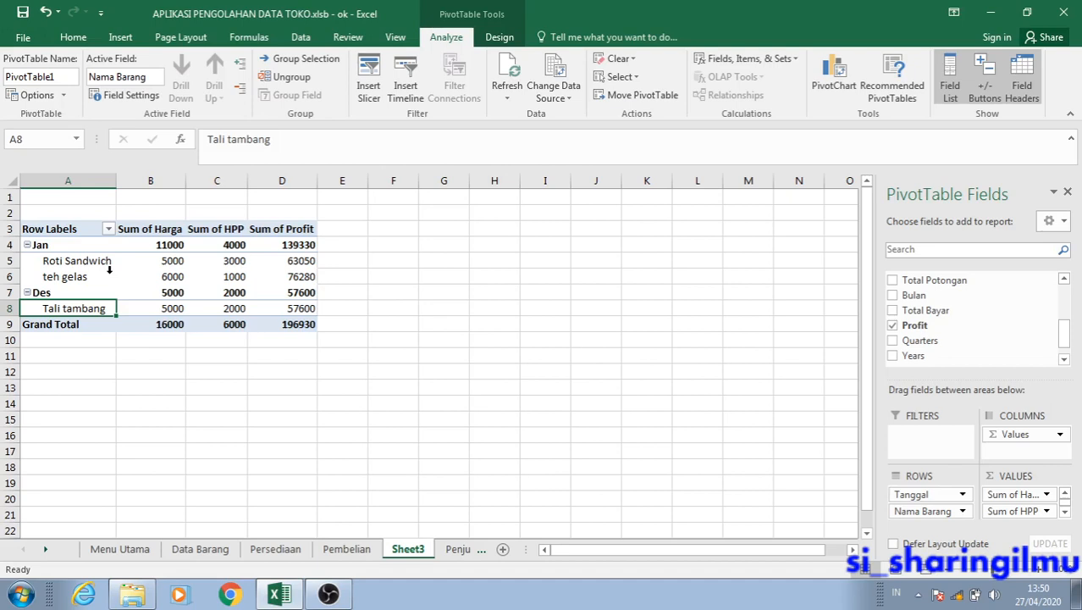
left_click(98, 261)
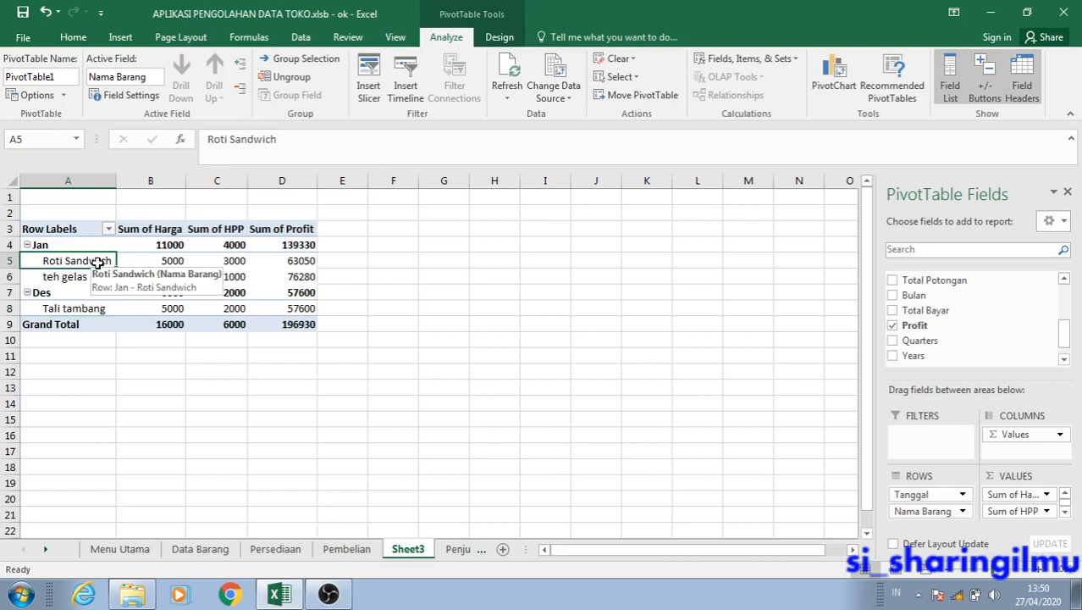
left_click(151, 258)
left_click(213, 260)
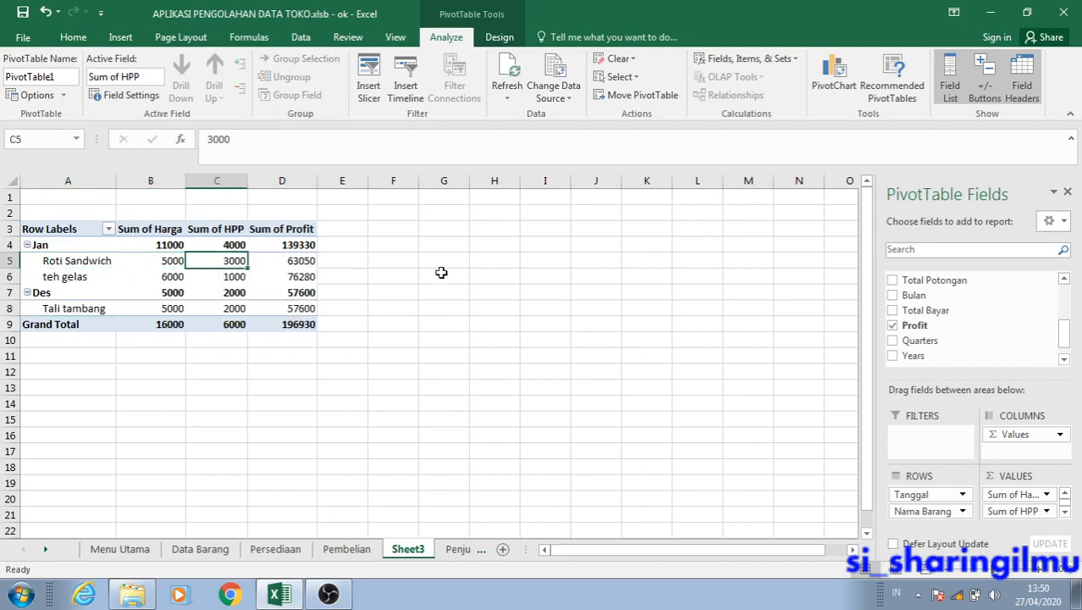
Remove the Tanggal field from the PivotTable so the rows are grouped by Nama Barang only.
left_click_drag(1066, 335, 1063, 283)
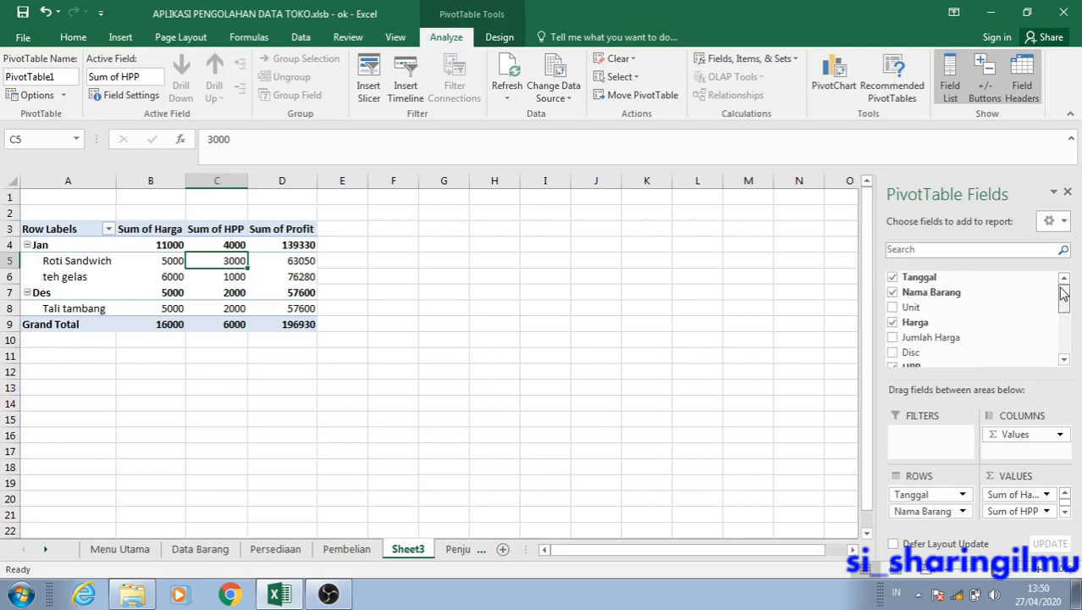
left_click(894, 278)
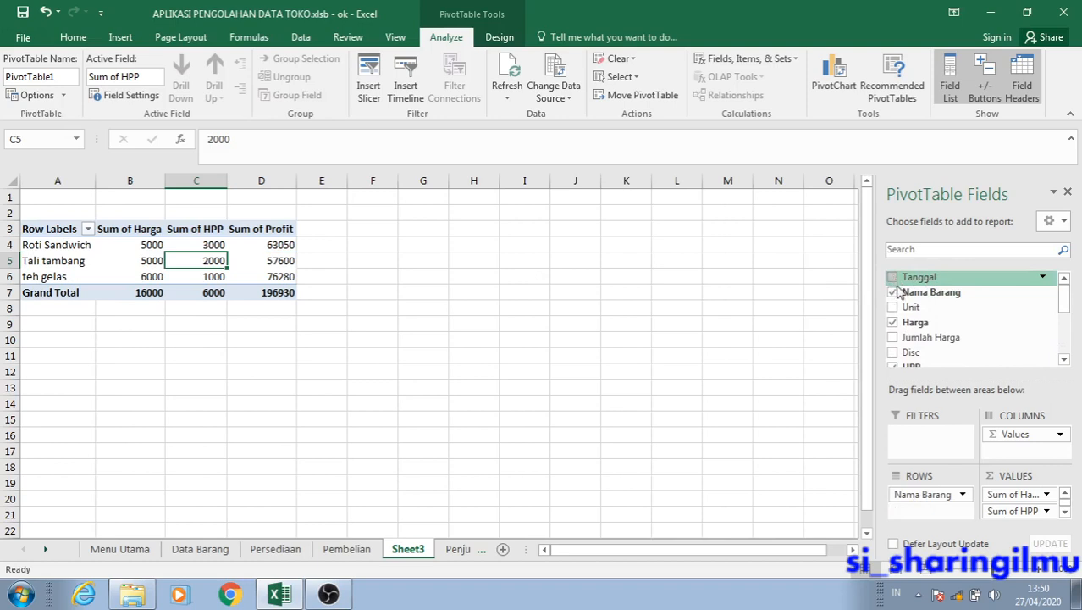
left_click(299, 309)
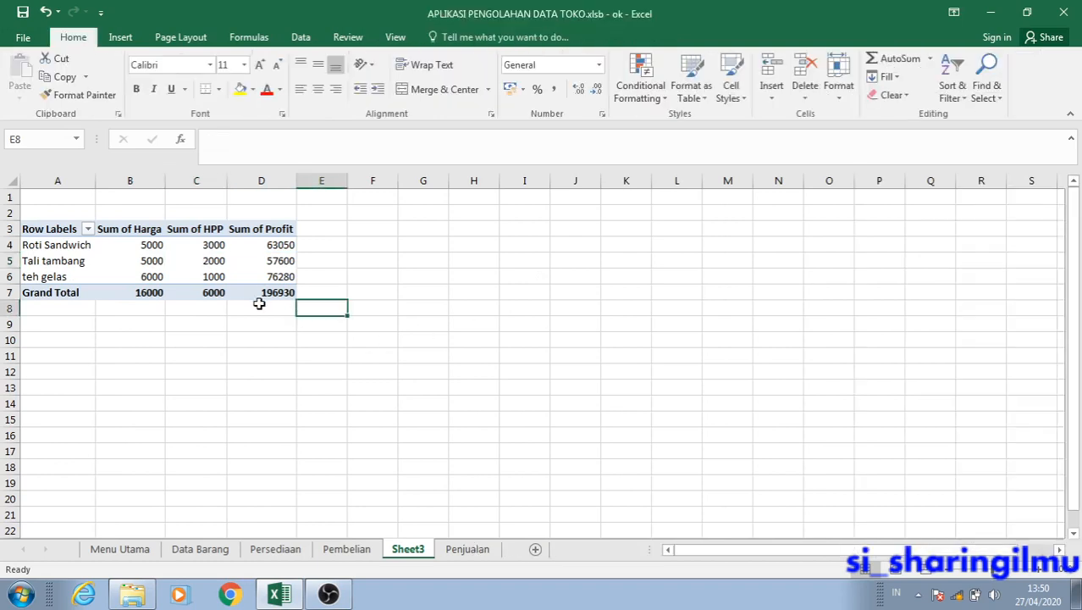
left_click(222, 296)
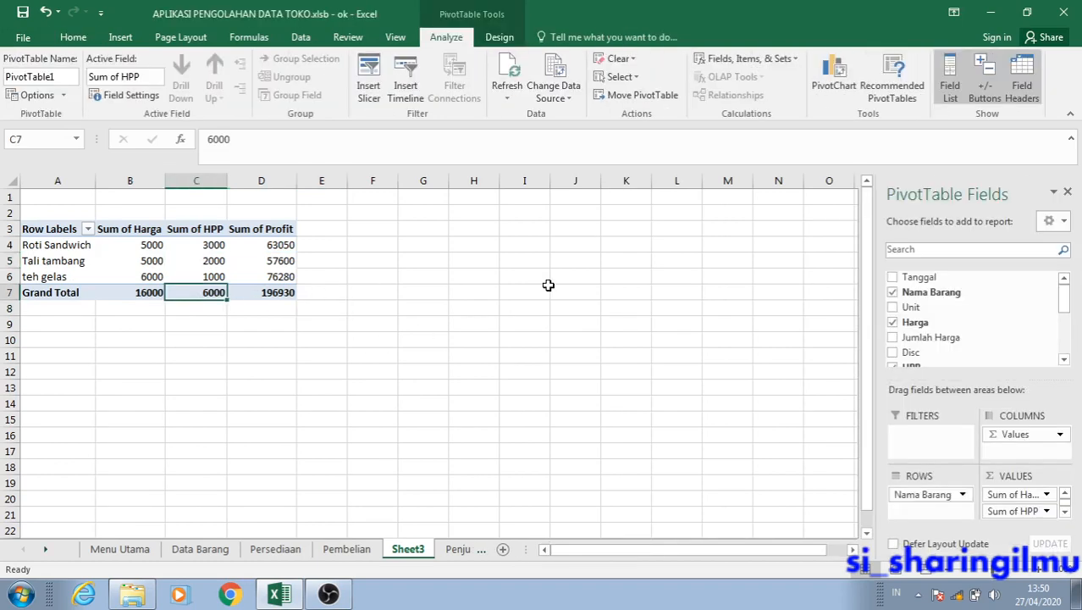
Hide the gridlines on Sheet3, toggling them on and off to compare.
left_click(547, 281)
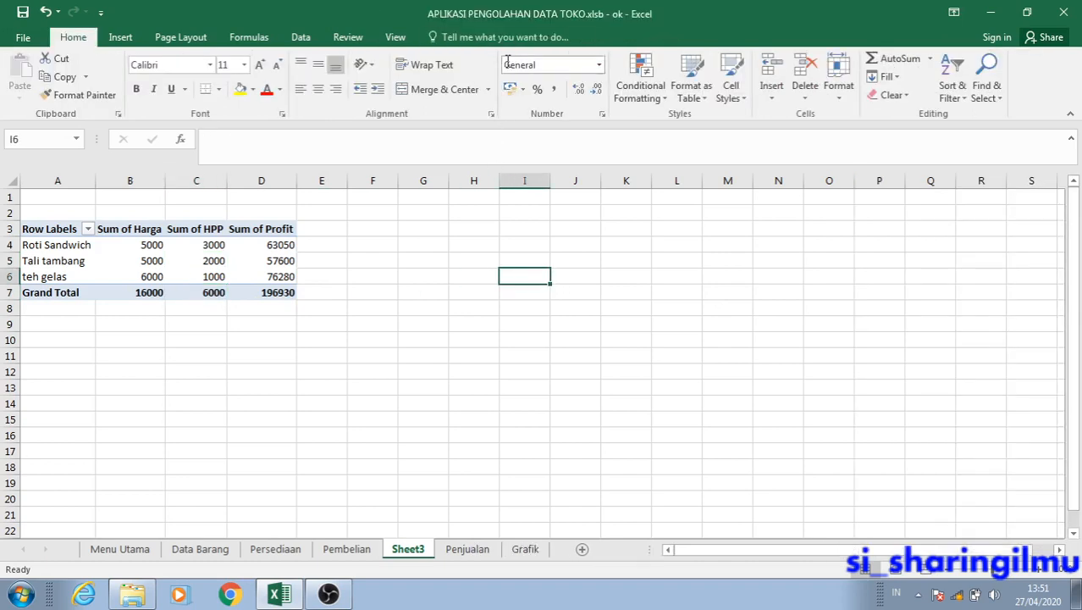
left_click(395, 40)
left_click(173, 89)
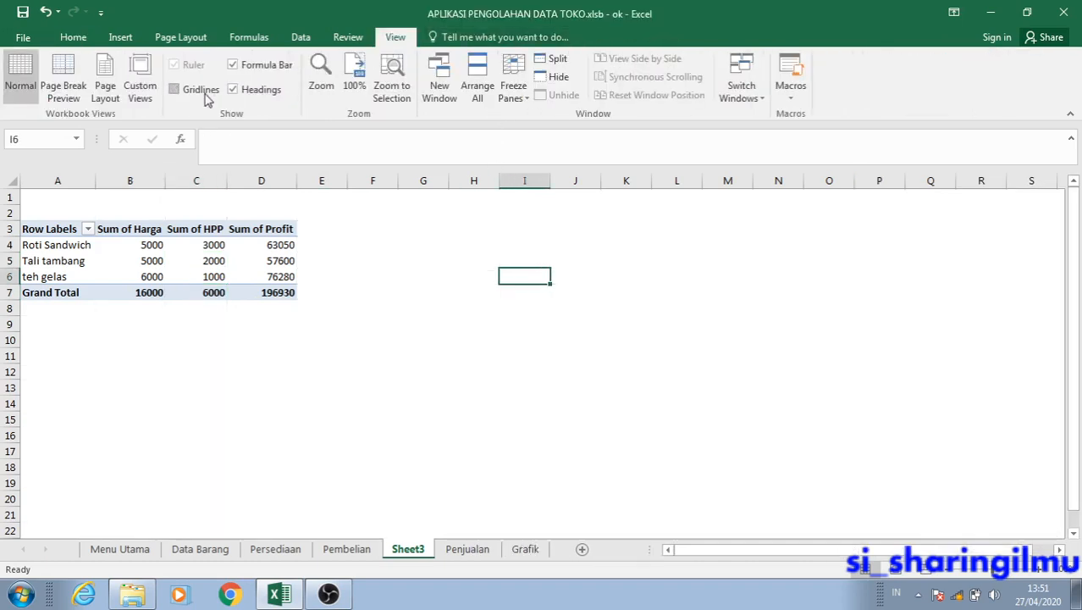
left_click(263, 237)
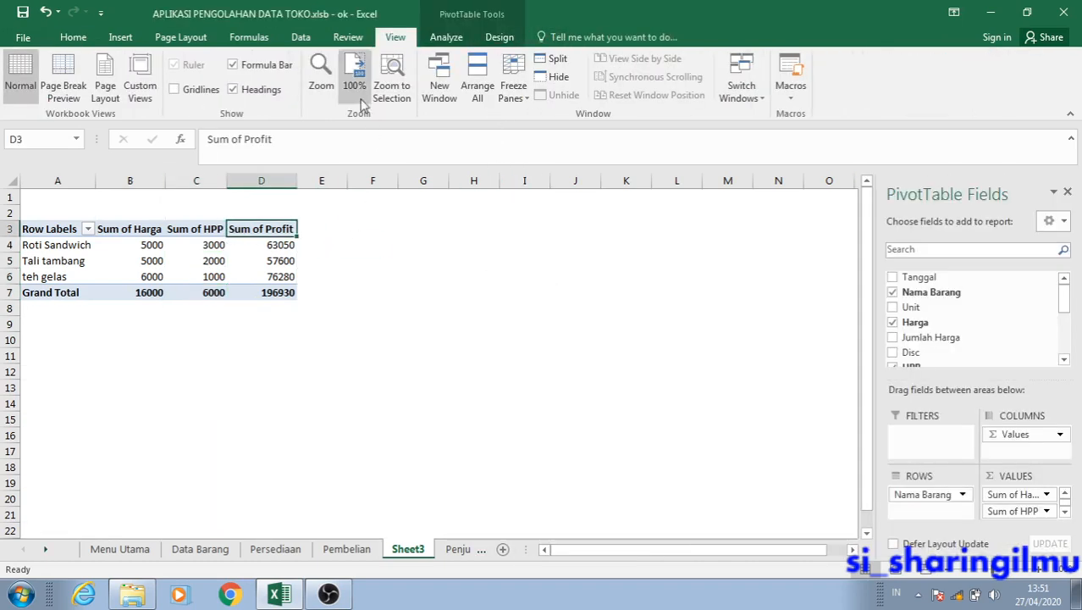
left_click(206, 93)
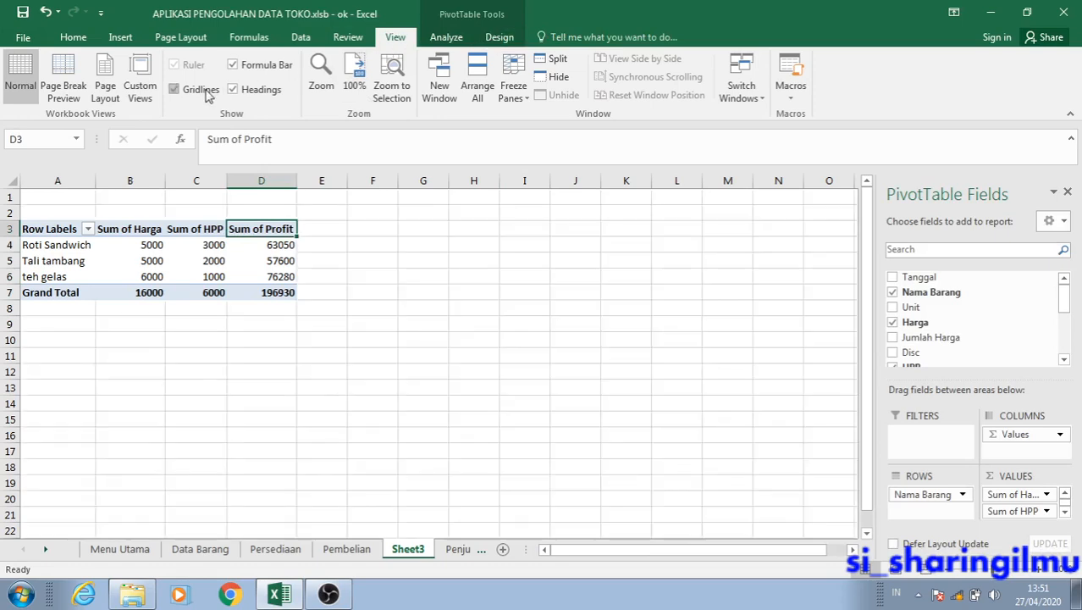
left_click(205, 93)
left_click(206, 93)
left_click(206, 93)
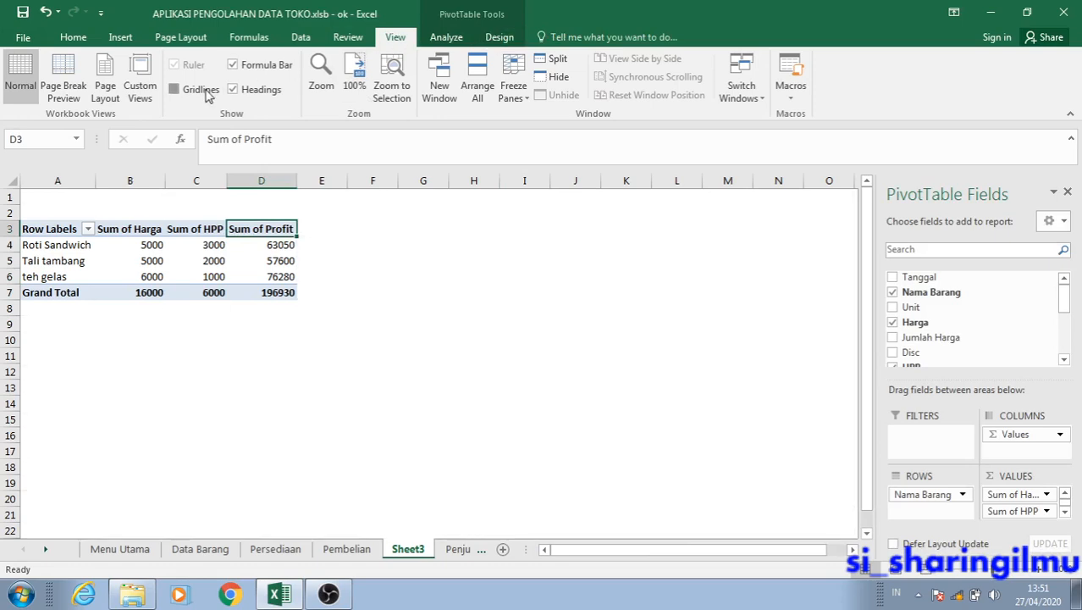
left_click(206, 93)
left_click(206, 94)
left_click(315, 247)
left_click(203, 270)
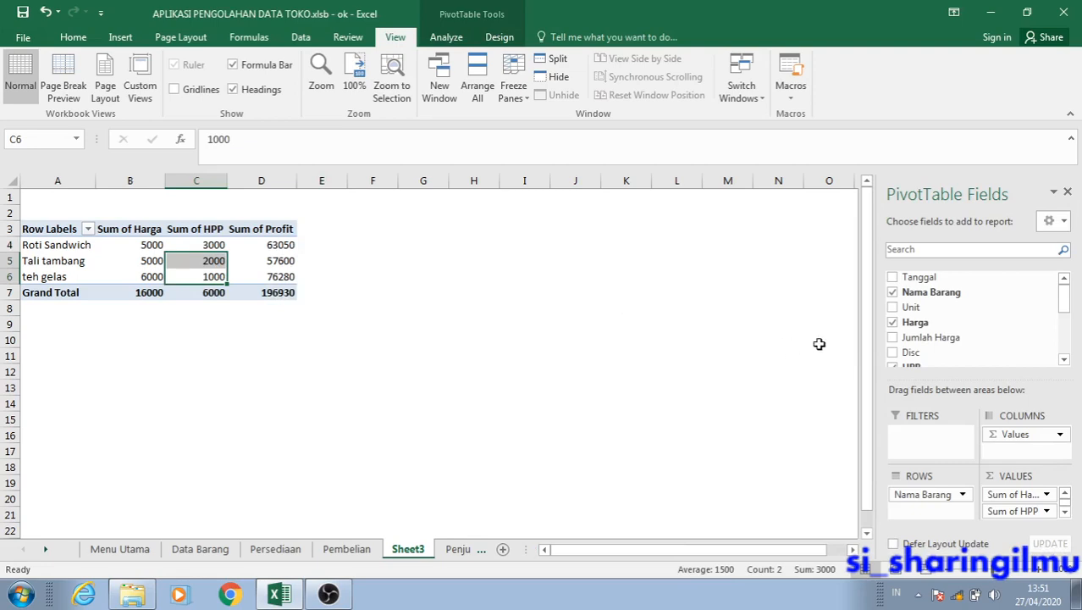
left_click(146, 243)
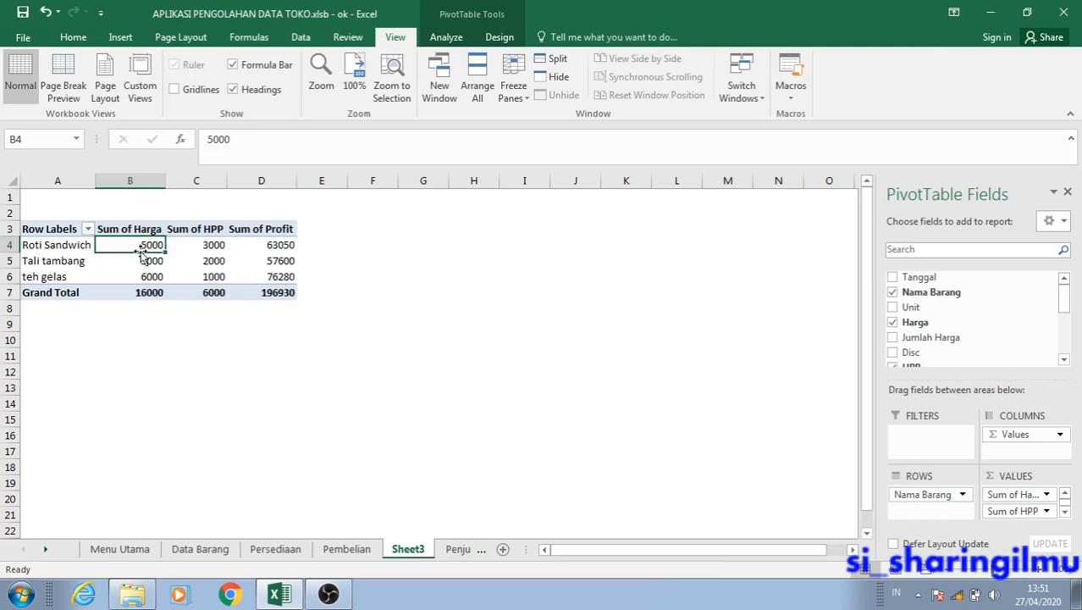
left_click(138, 259)
left_click_drag(144, 244, 143, 274)
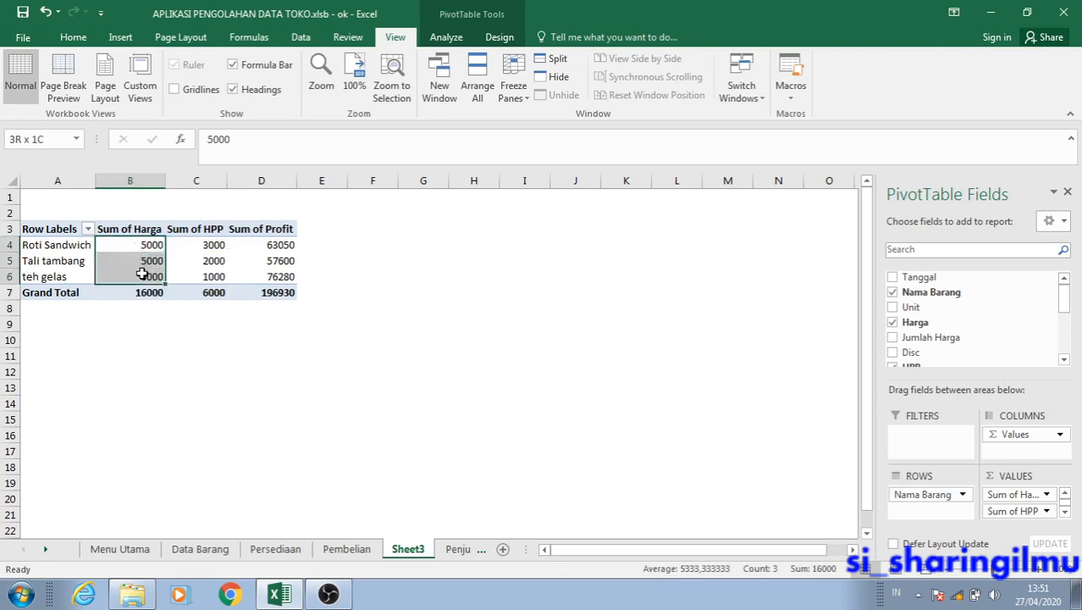
left_click(523, 282)
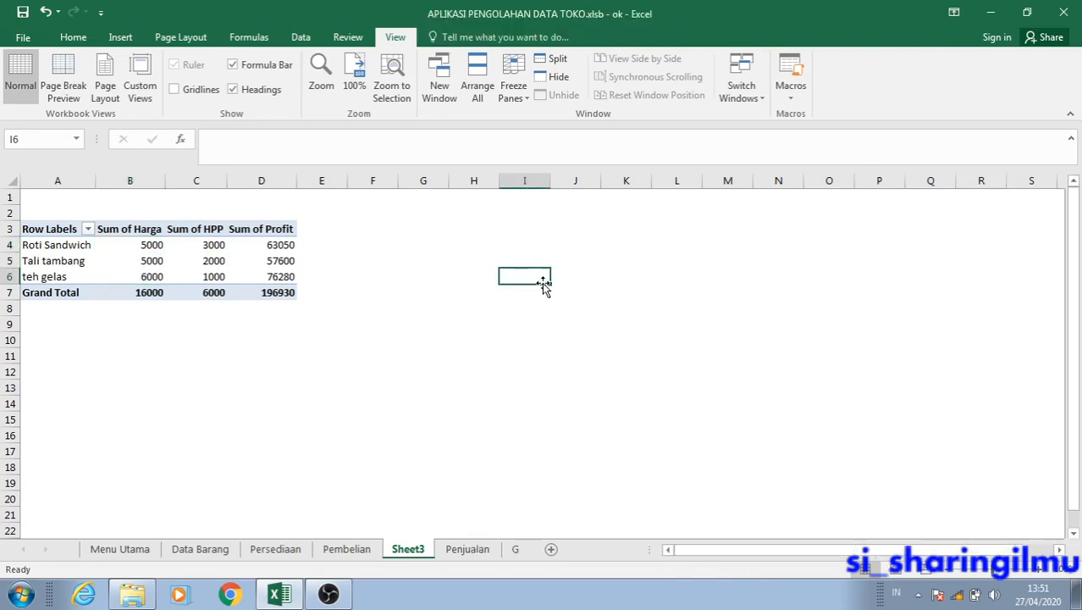
Try the Accounting format with the Rp symbol and 0 decimal places on cell B4 alone, and undo it.
left_click(150, 245)
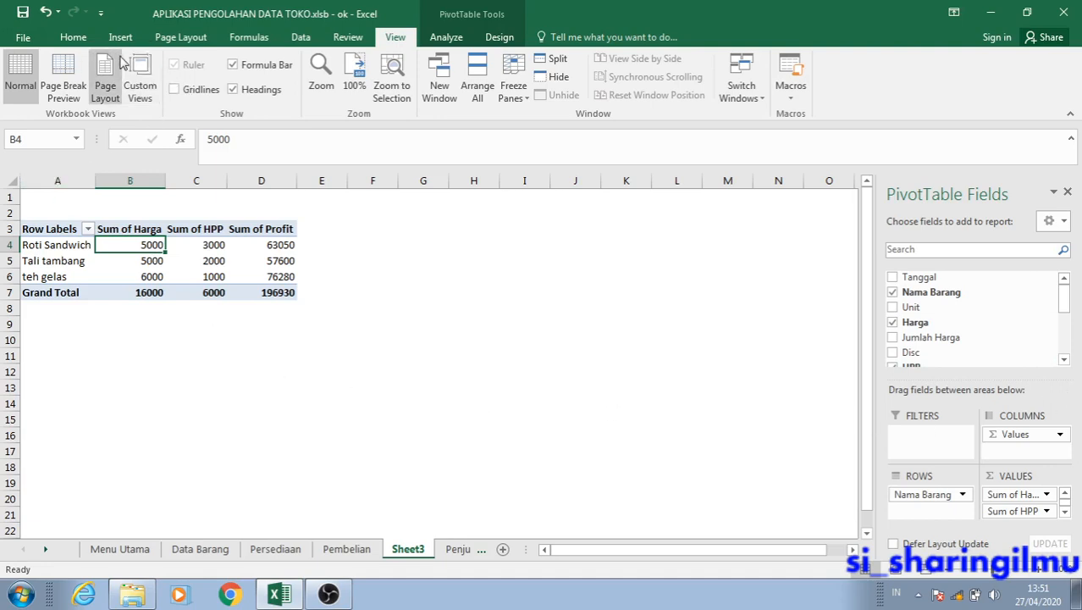
left_click(83, 38)
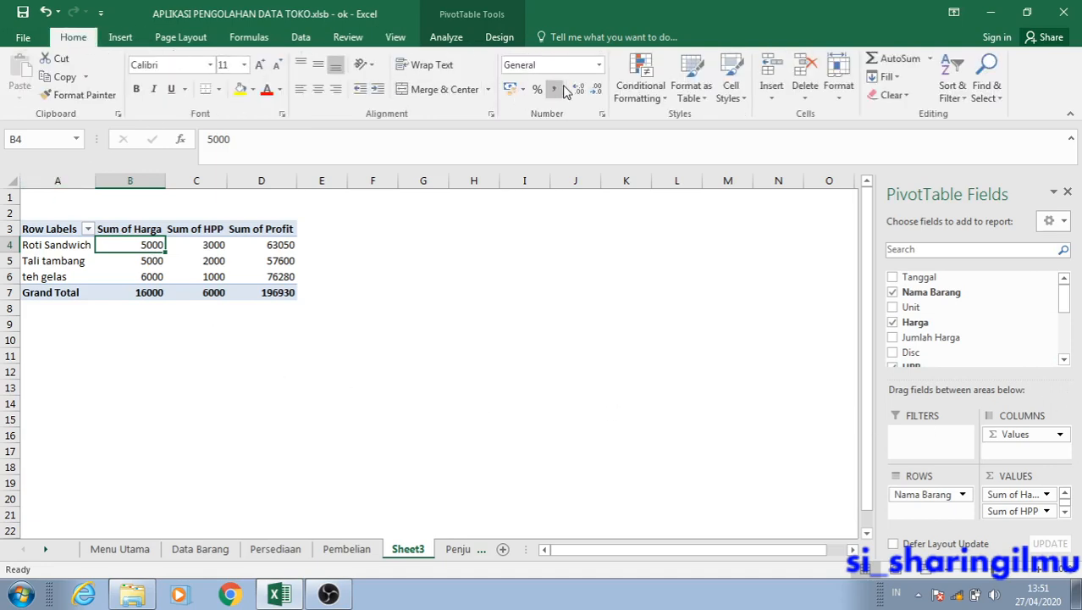
left_click(603, 114)
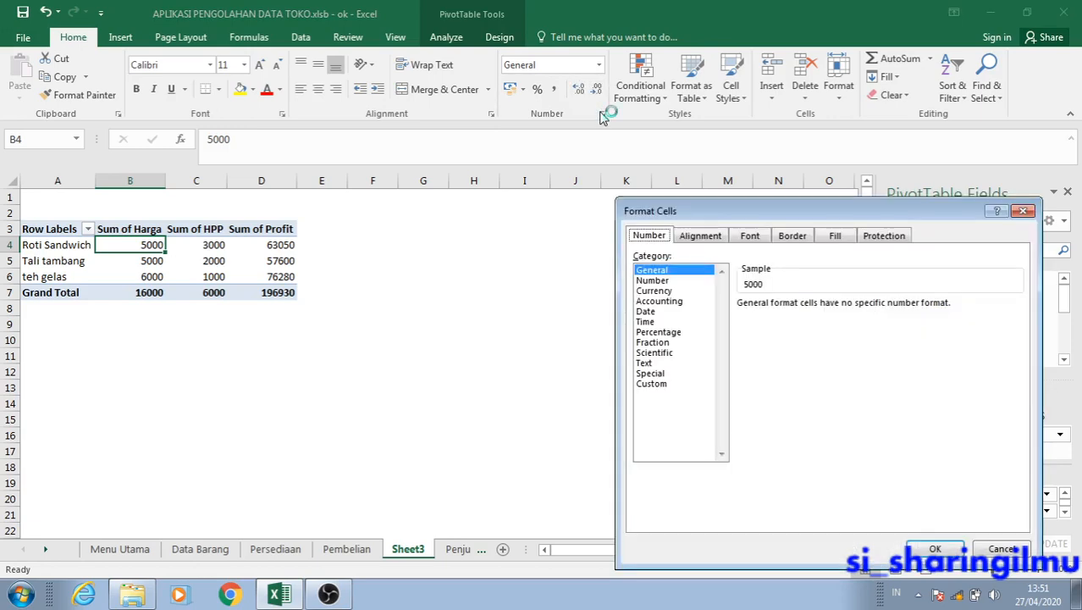
left_click(665, 301)
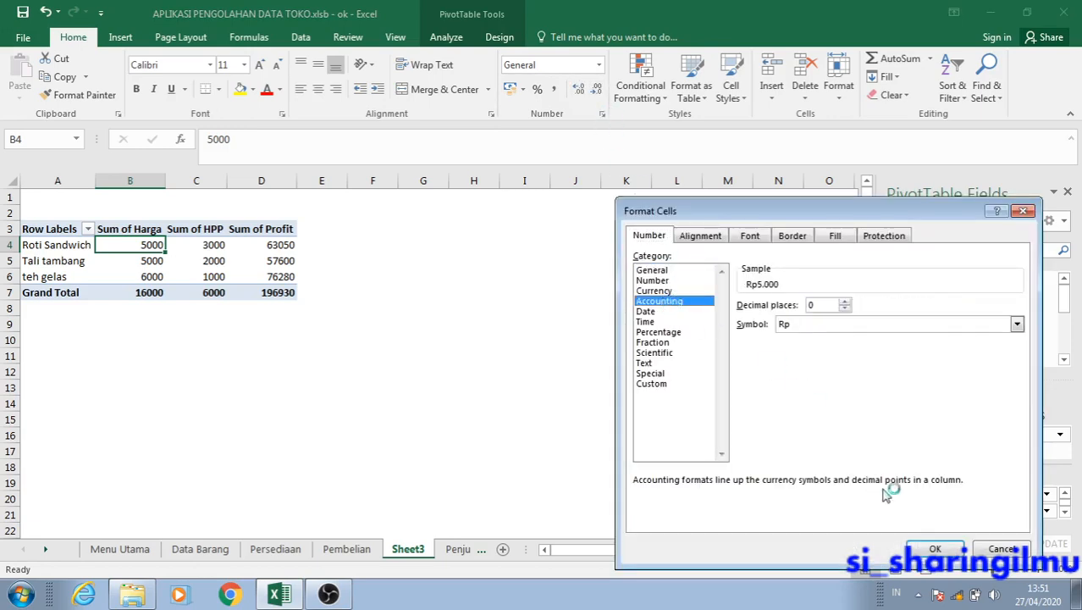
left_click(933, 548)
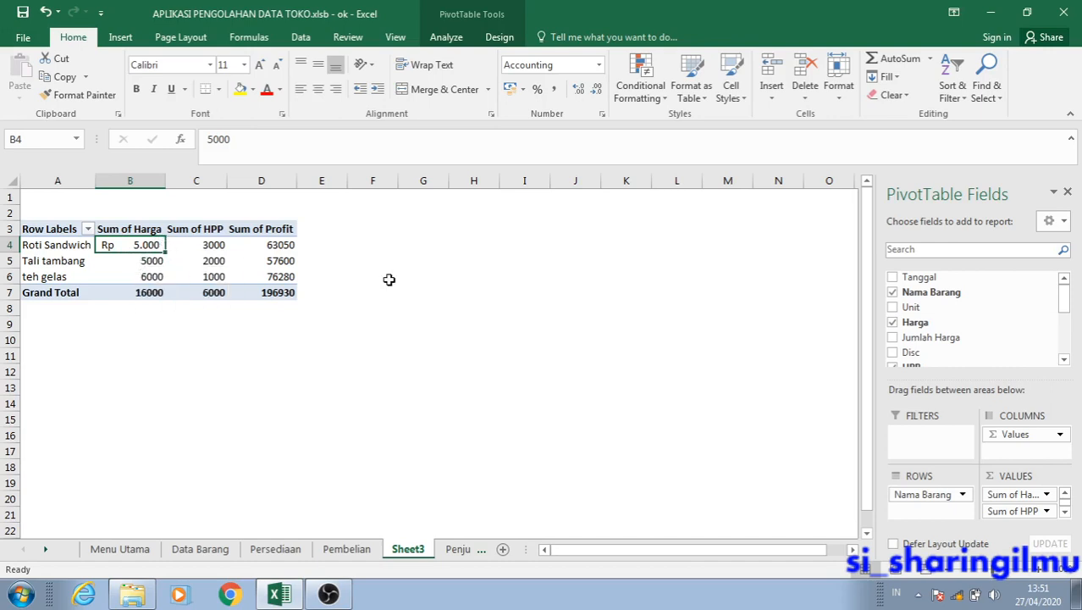
key("ctrl+z")
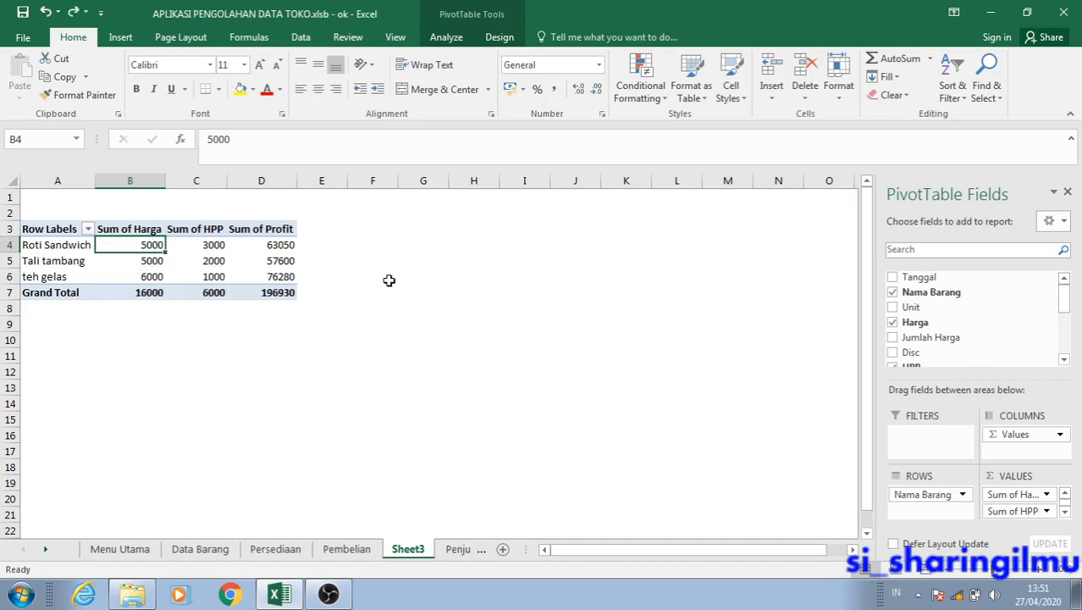
Set the number format of the Sum of Harga value field to Accounting with the Rp symbol and 0 decimal places.
left_click(1048, 496)
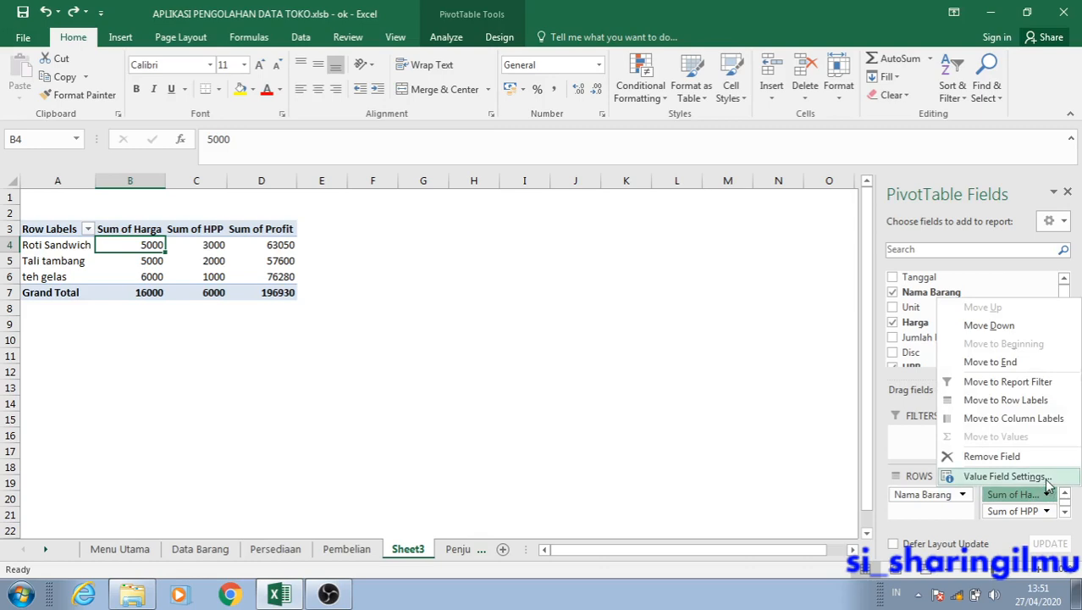
left_click(1004, 476)
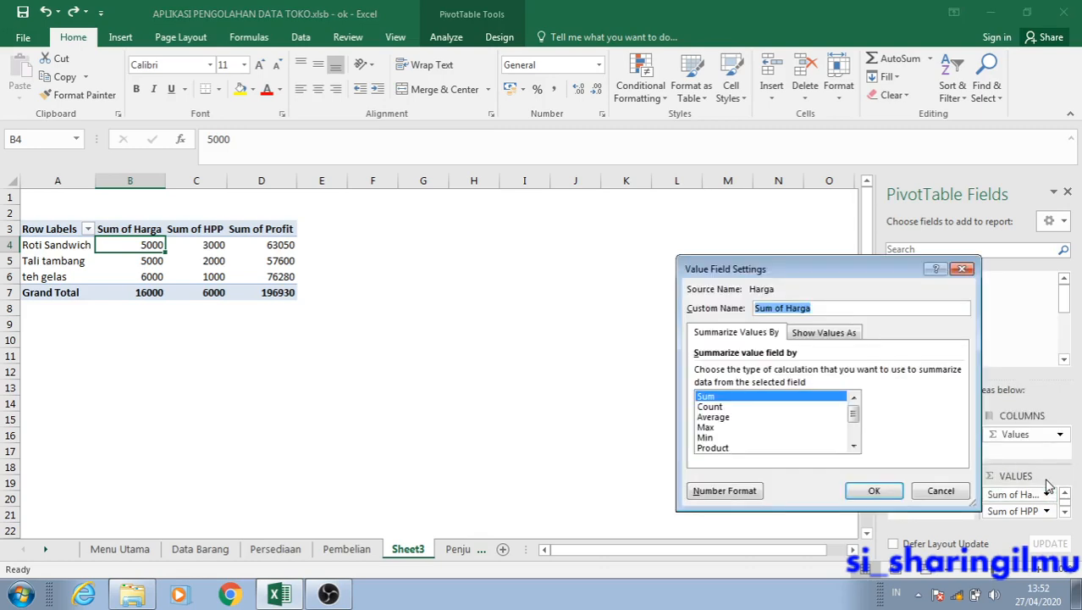
left_click(833, 307)
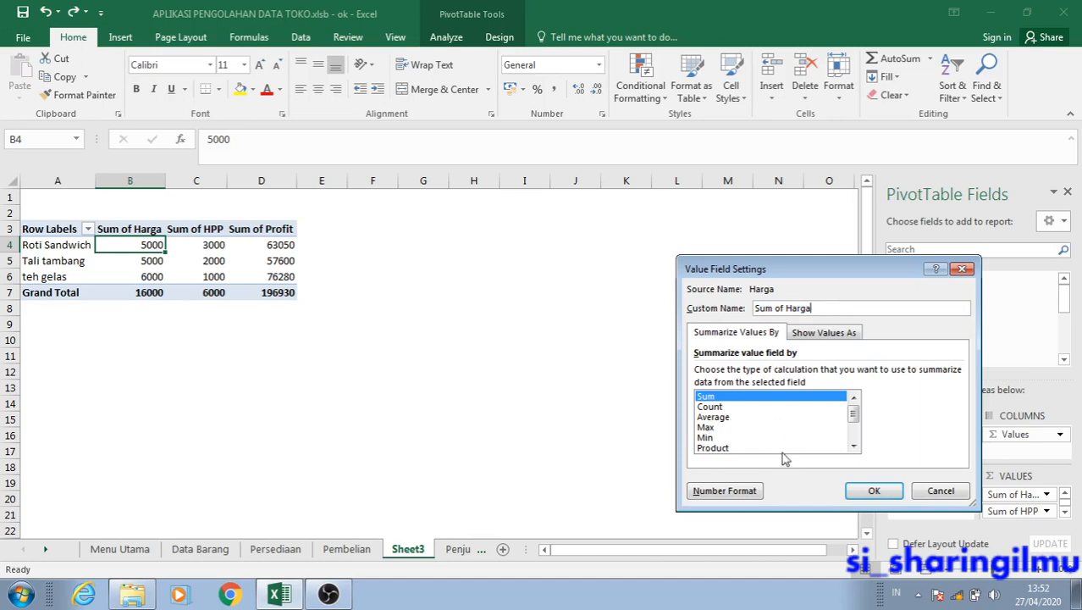
left_click_drag(854, 424, 854, 430)
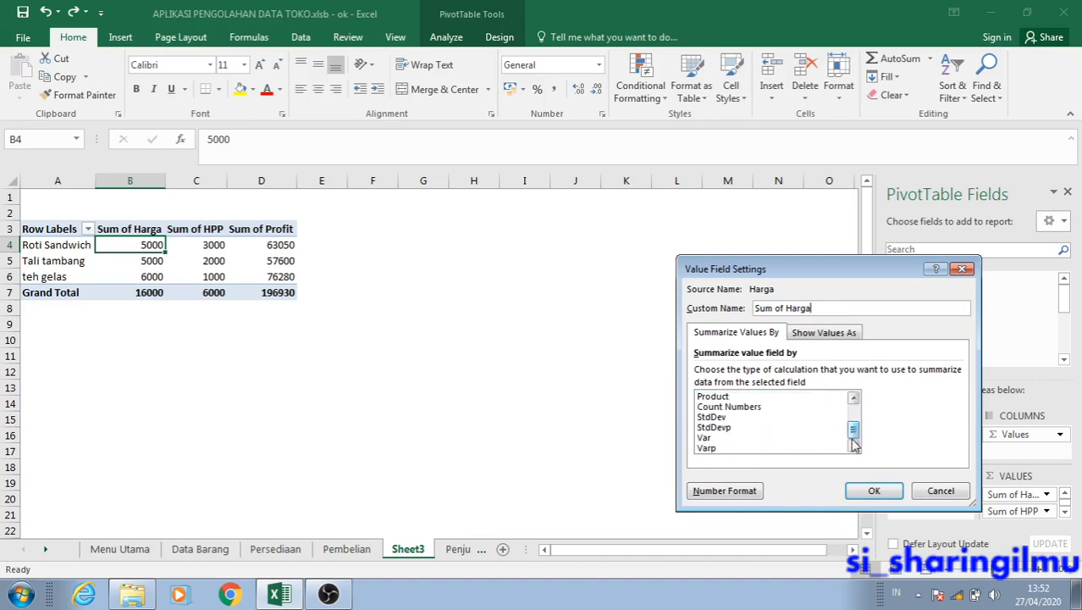
left_click(725, 491)
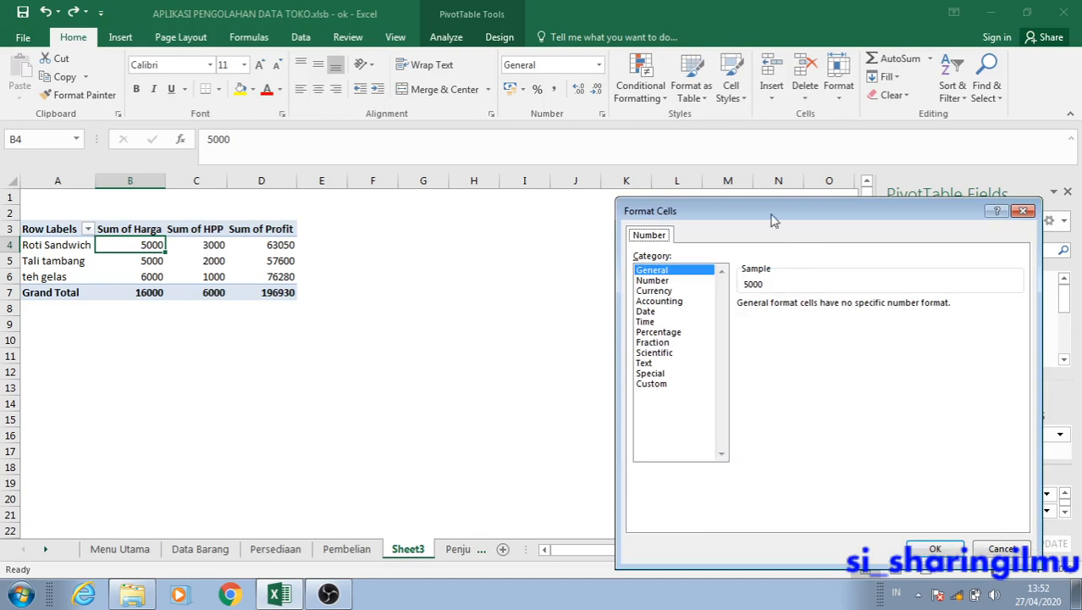
left_click_drag(773, 219, 428, 165)
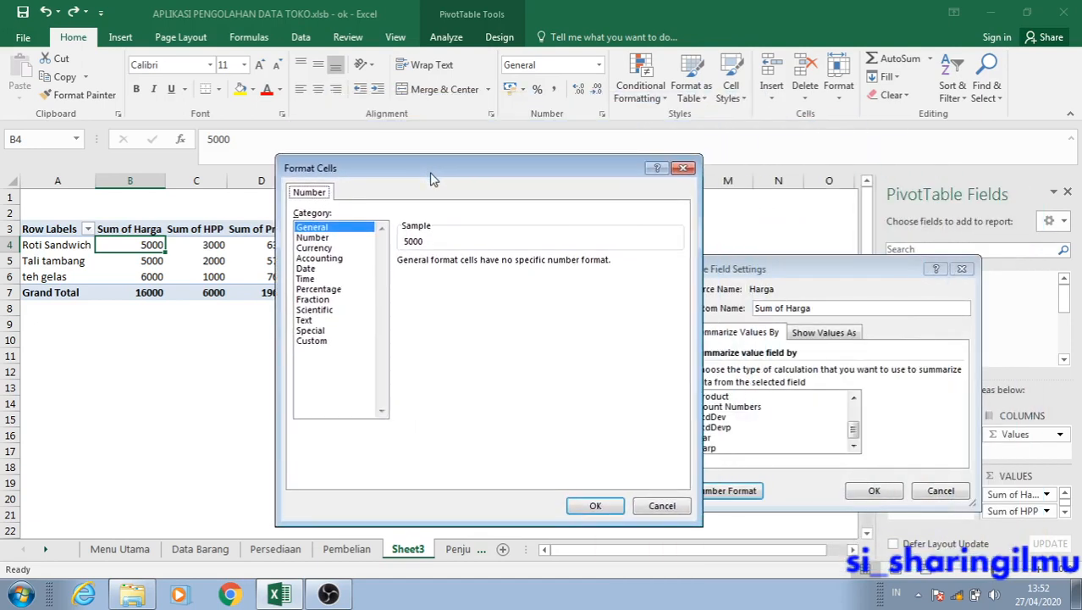
left_click(329, 258)
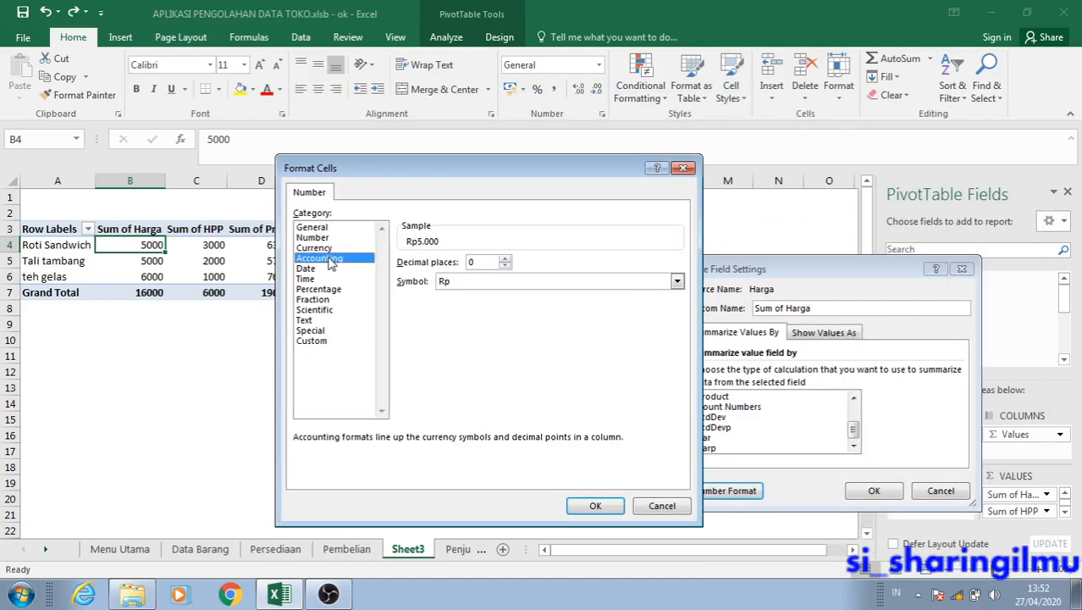
left_click(596, 506)
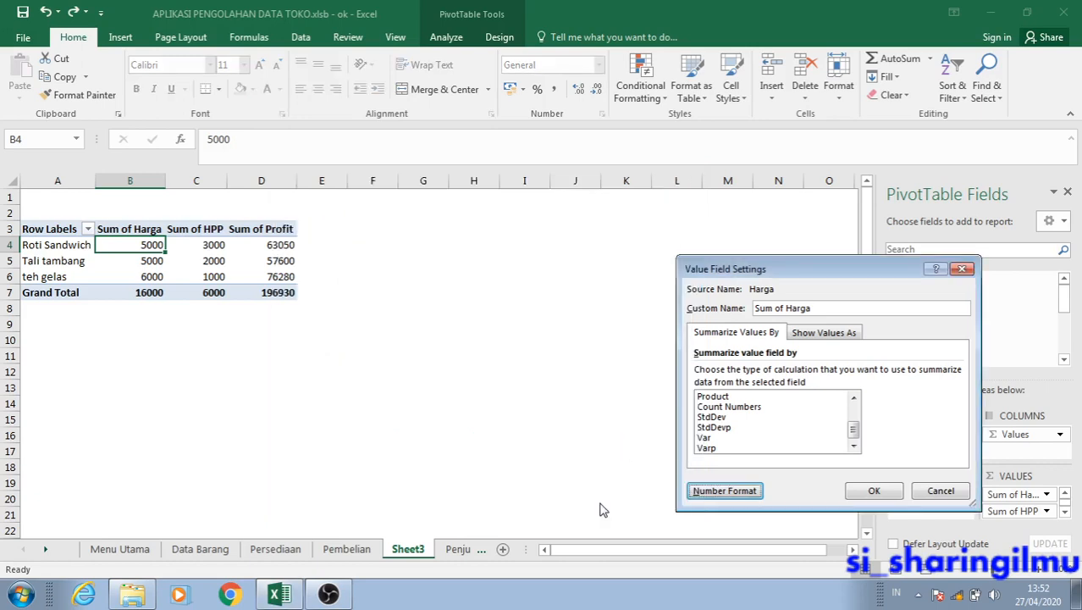
left_click(874, 492)
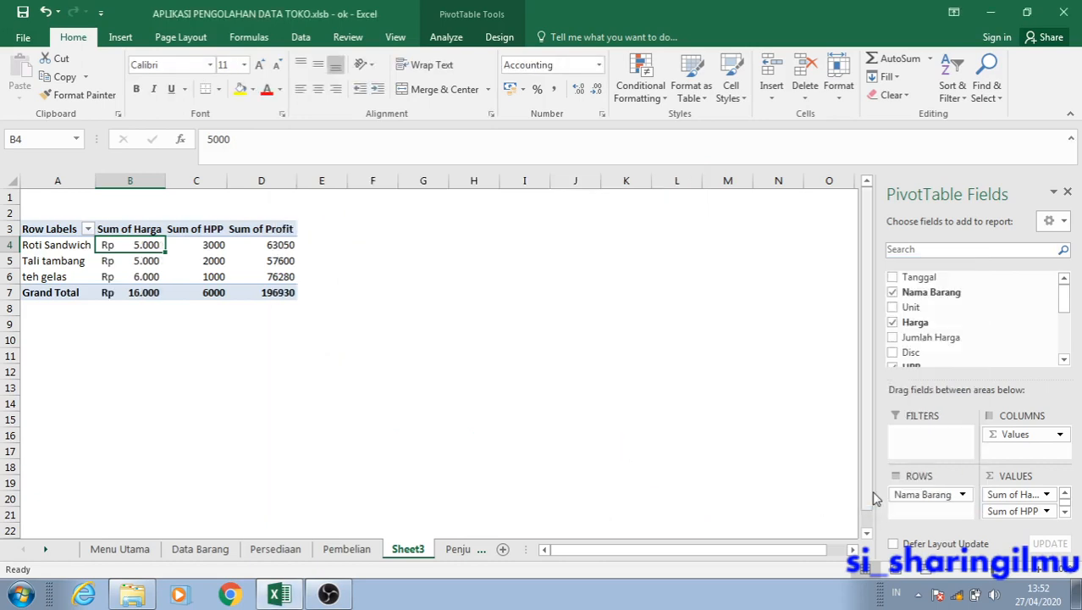
Set the number format of the Sum of HPP value field to Accounting with the Rp symbol and 0 decimal places, and widen column C.
left_click_drag(127, 245, 134, 292)
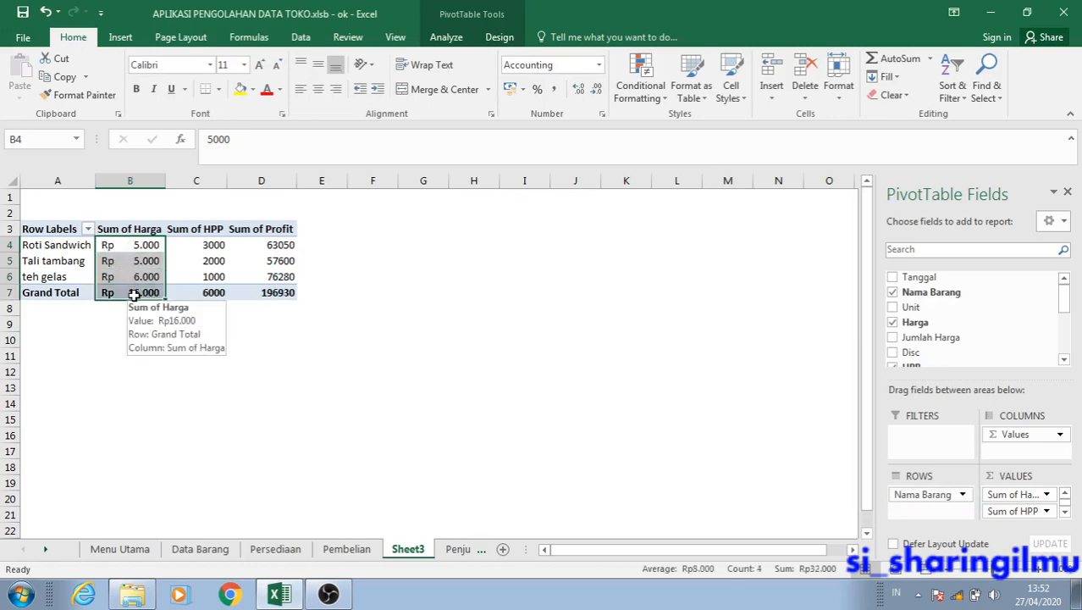
left_click(188, 244)
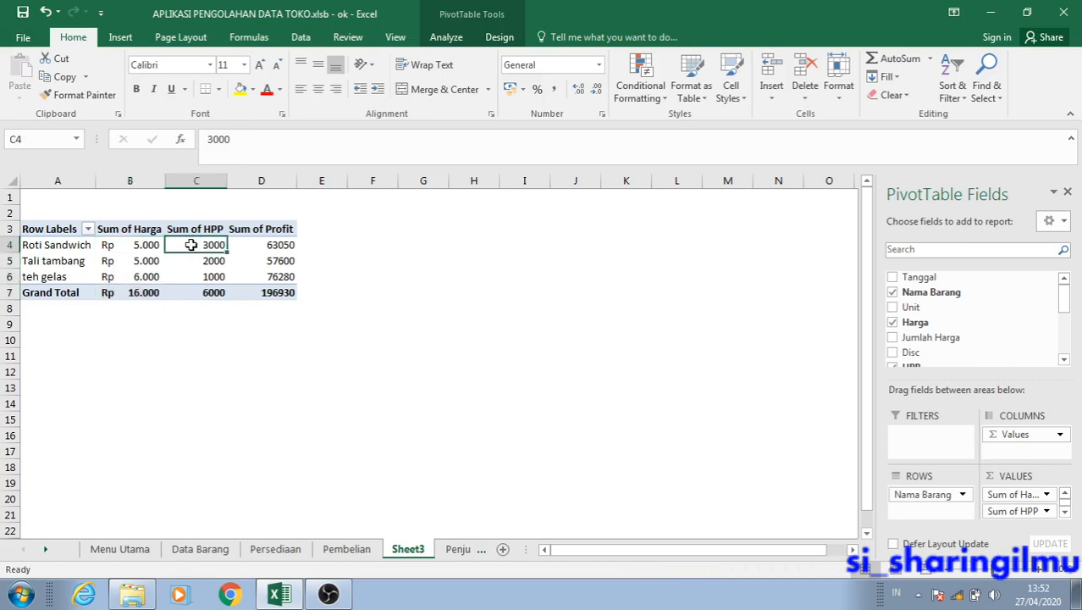
left_click(1048, 512)
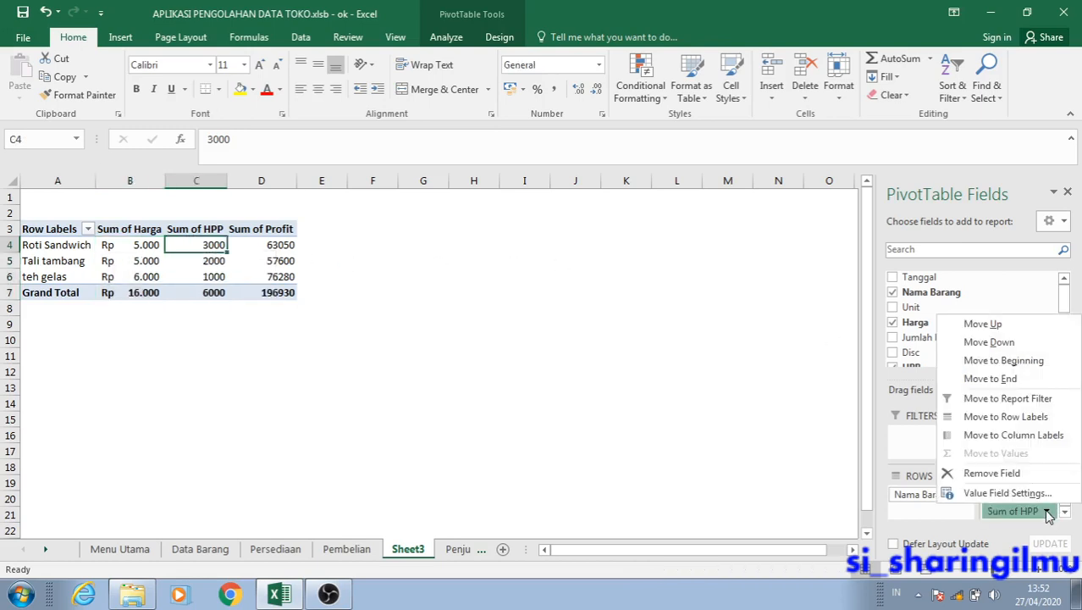
left_click(1039, 492)
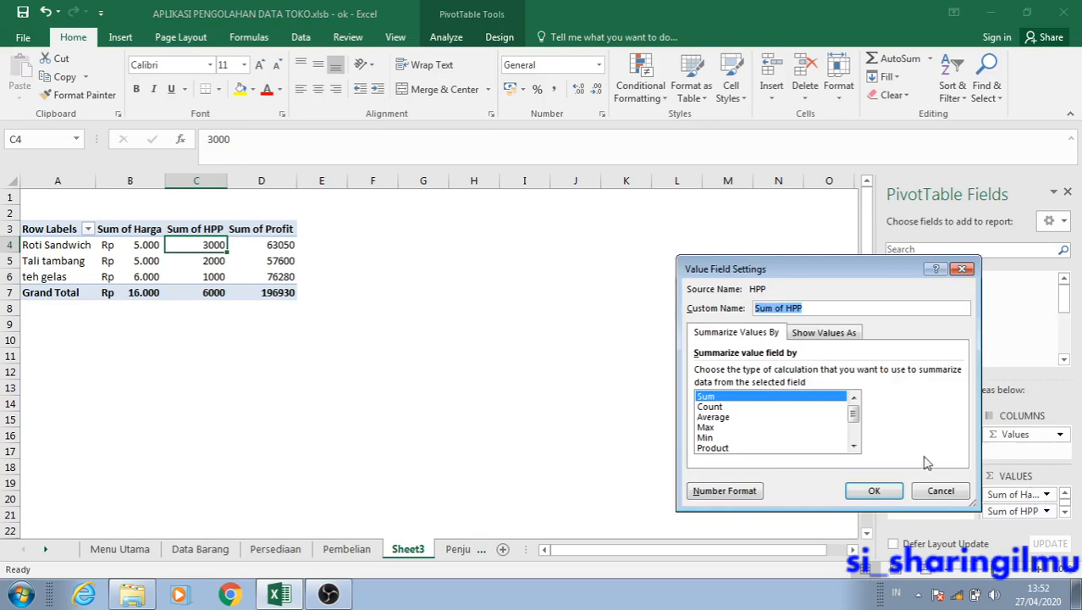
left_click(699, 491)
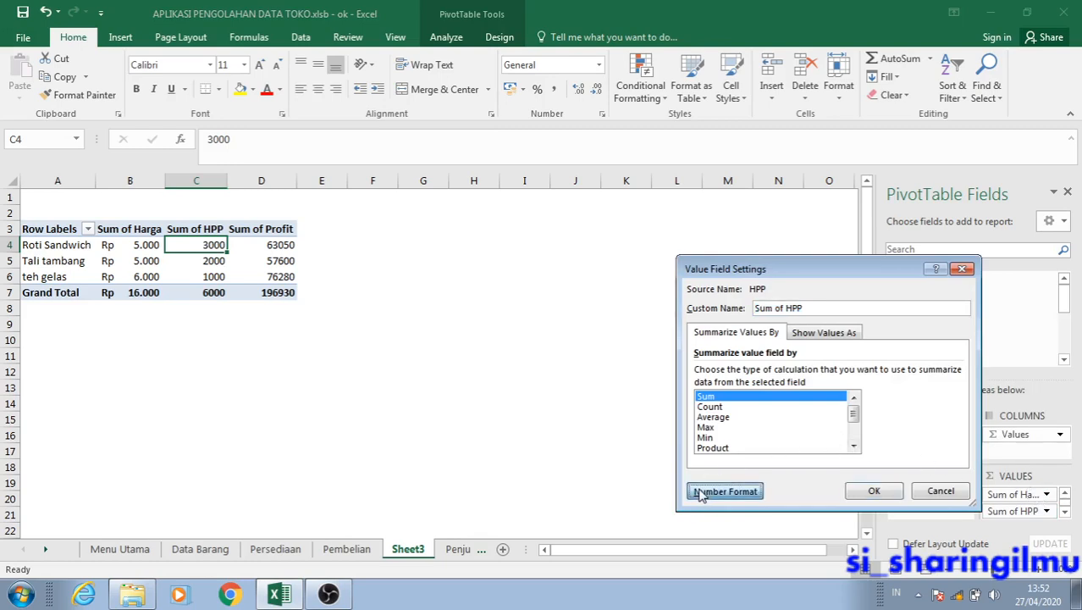
left_click_drag(748, 218, 408, 189)
left_click(326, 273)
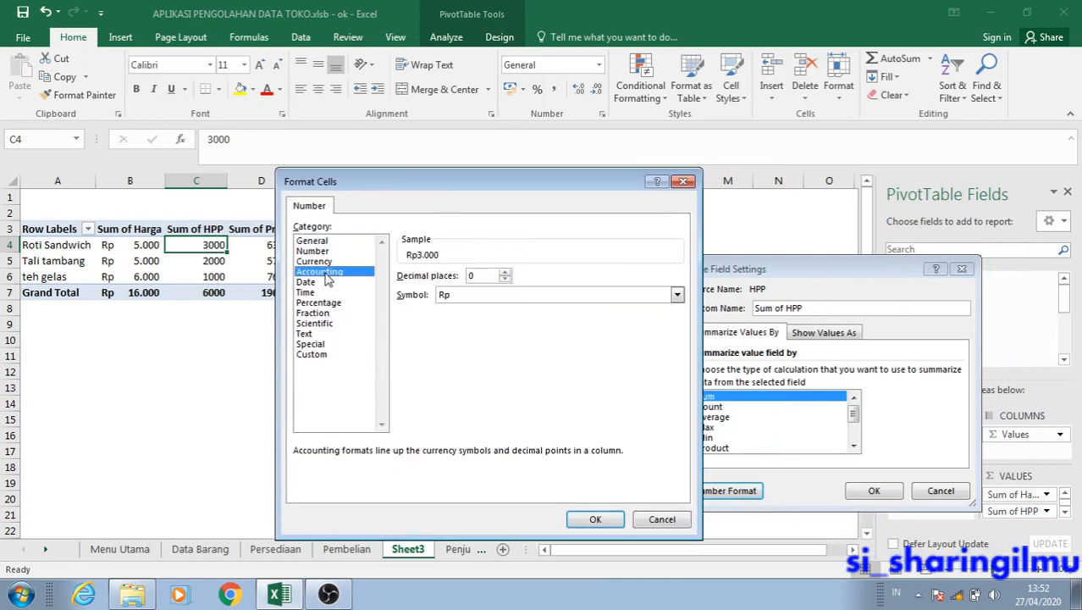
left_click(609, 518)
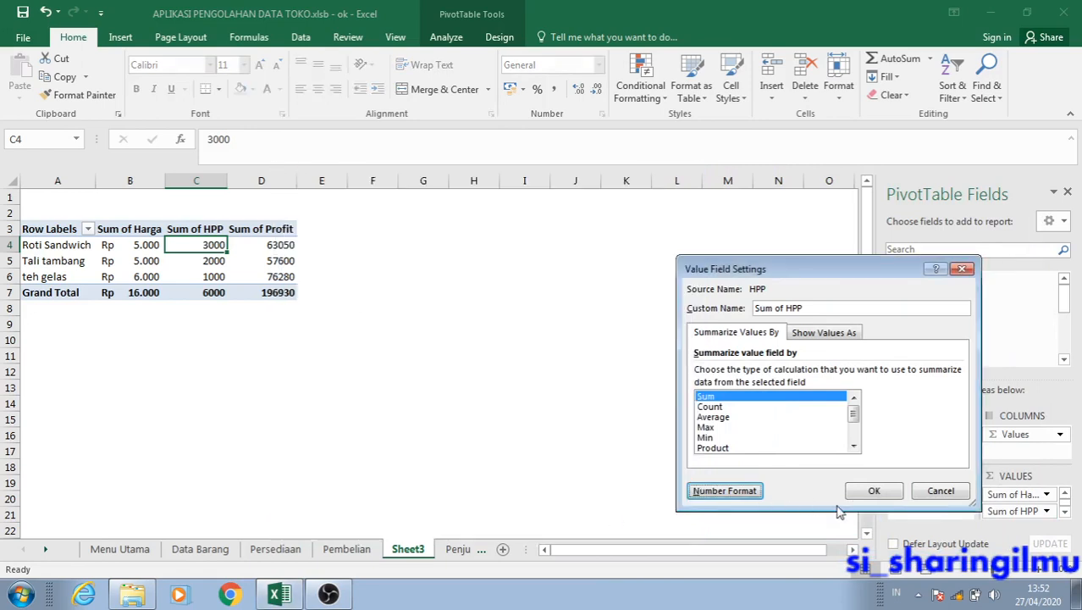
left_click(874, 492)
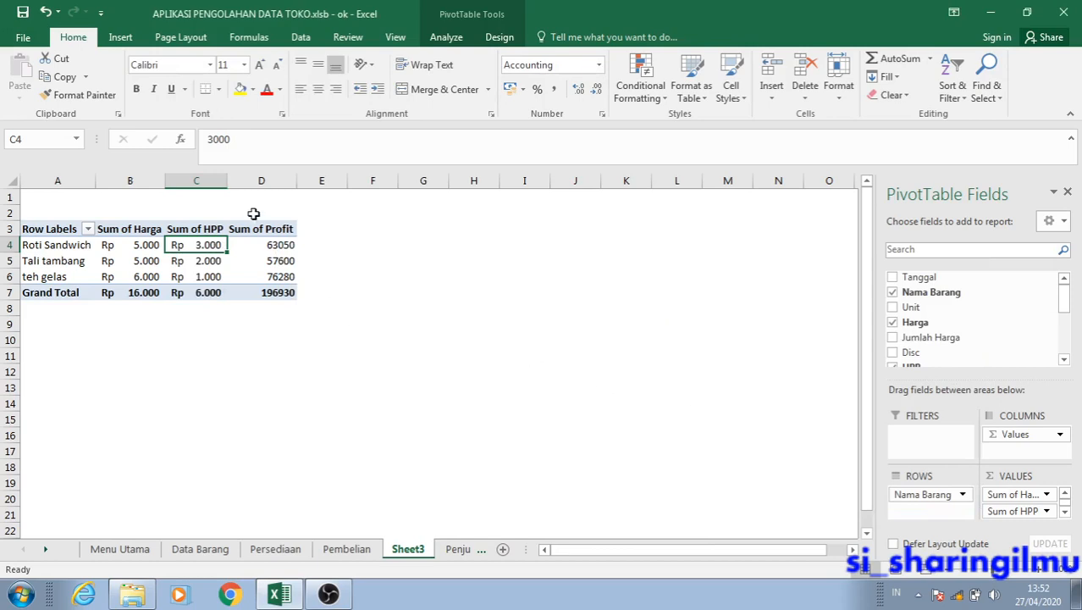
left_click_drag(227, 180, 340, 181)
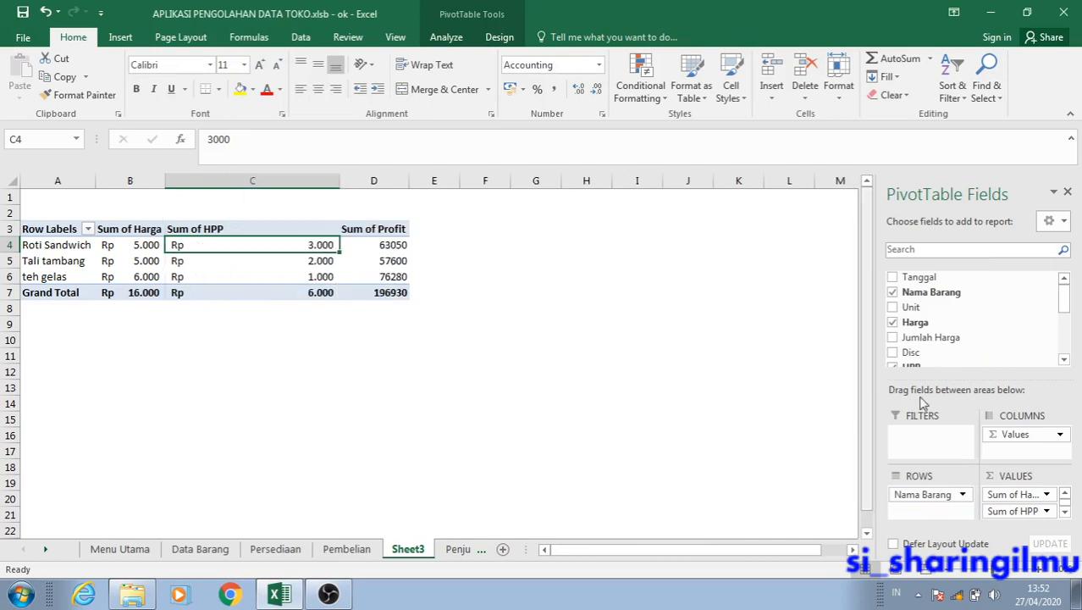
Set the number format of the Sum of Profit value field to Accounting with the Rp symbol and 0 decimal places.
left_click(1067, 512)
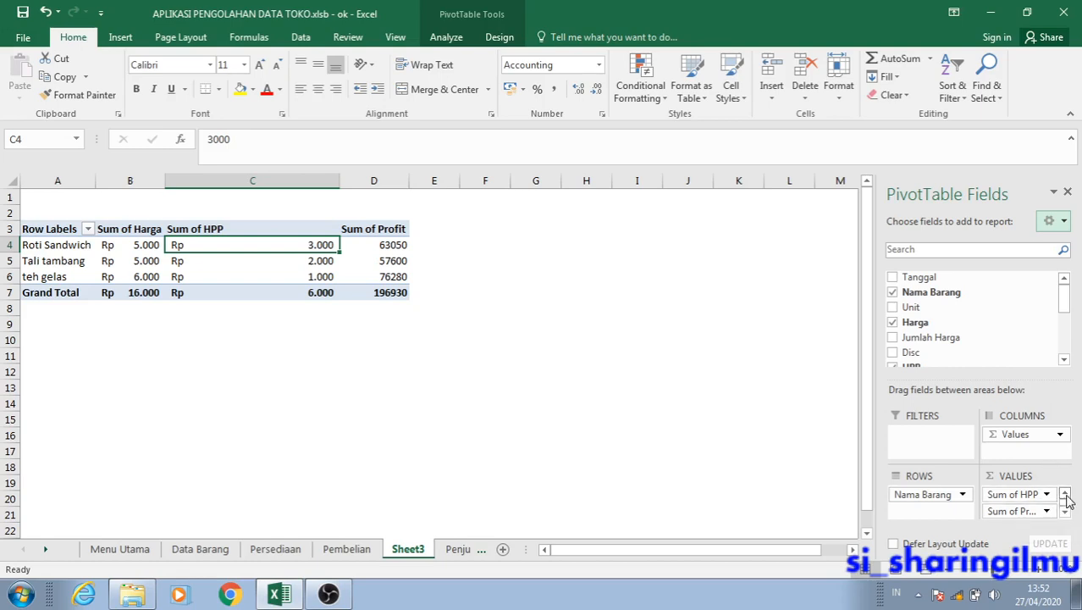
left_click(1065, 494)
left_click(1066, 512)
left_click(1066, 495)
left_click(1067, 494)
left_click(1067, 511)
left_click(1067, 511)
left_click(1066, 513)
left_click(398, 248)
left_click_drag(398, 248, 394, 290)
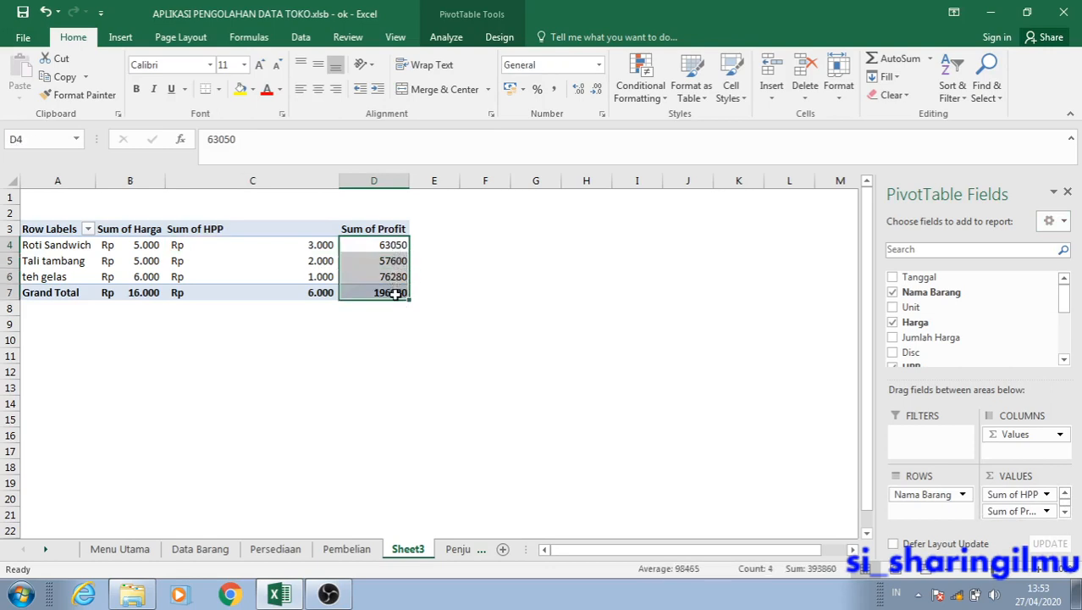
left_click(1050, 512)
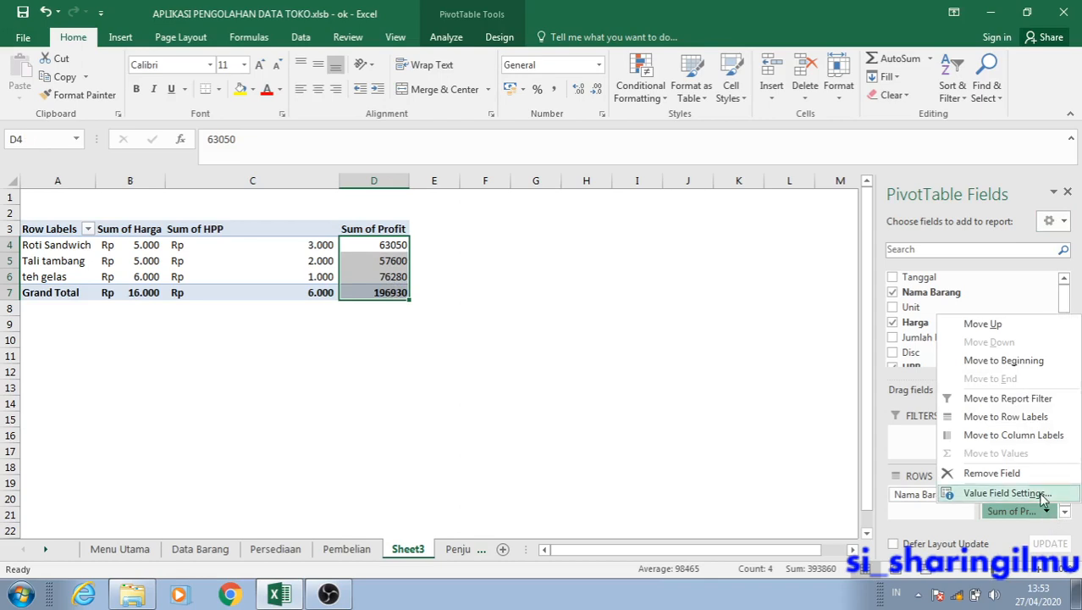
left_click(1008, 493)
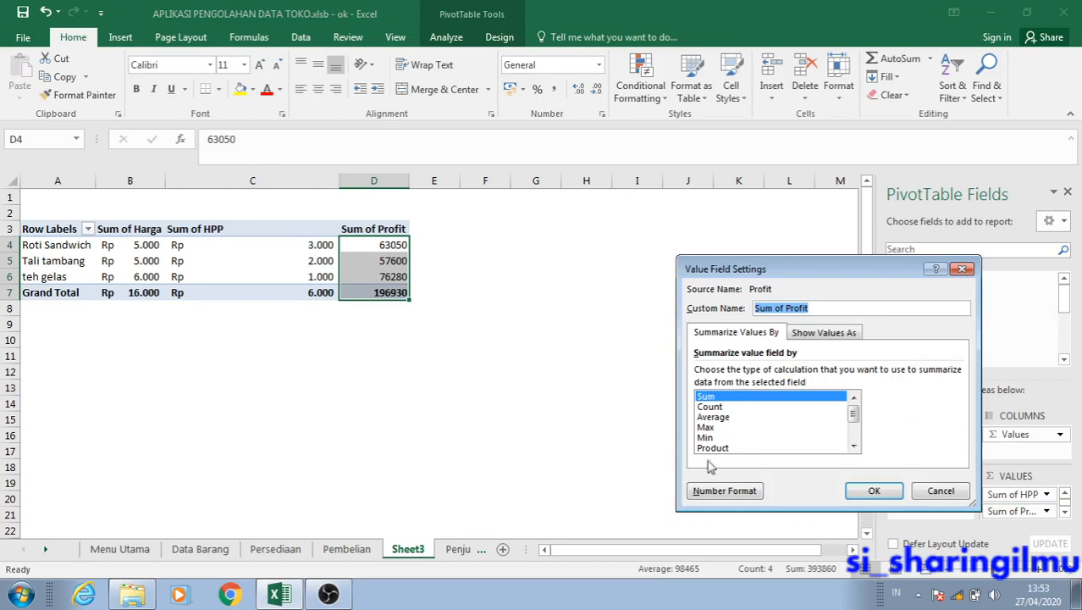
left_click(712, 491)
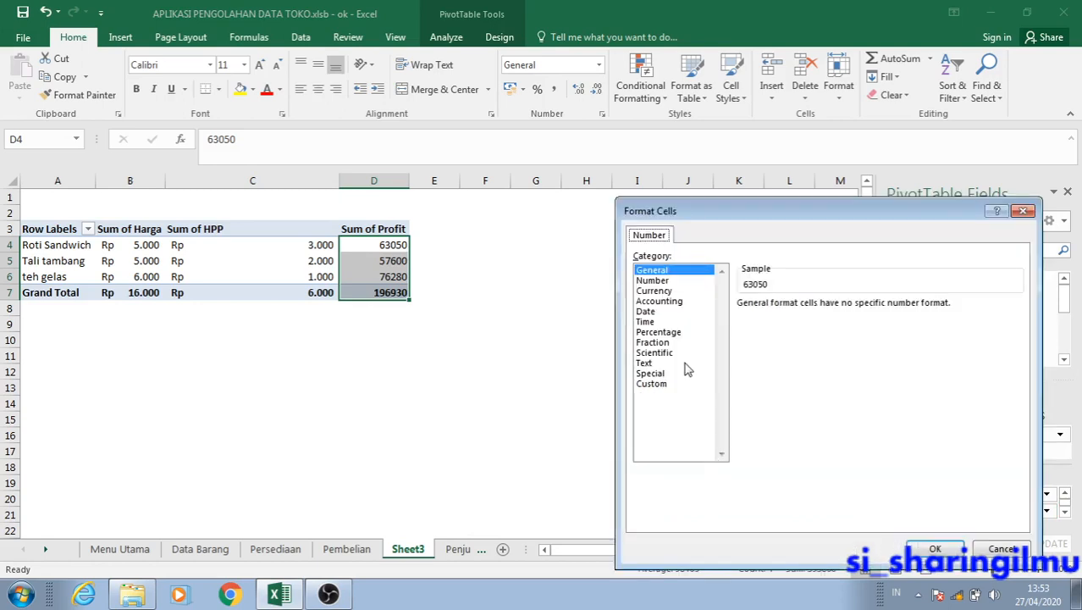
left_click(666, 301)
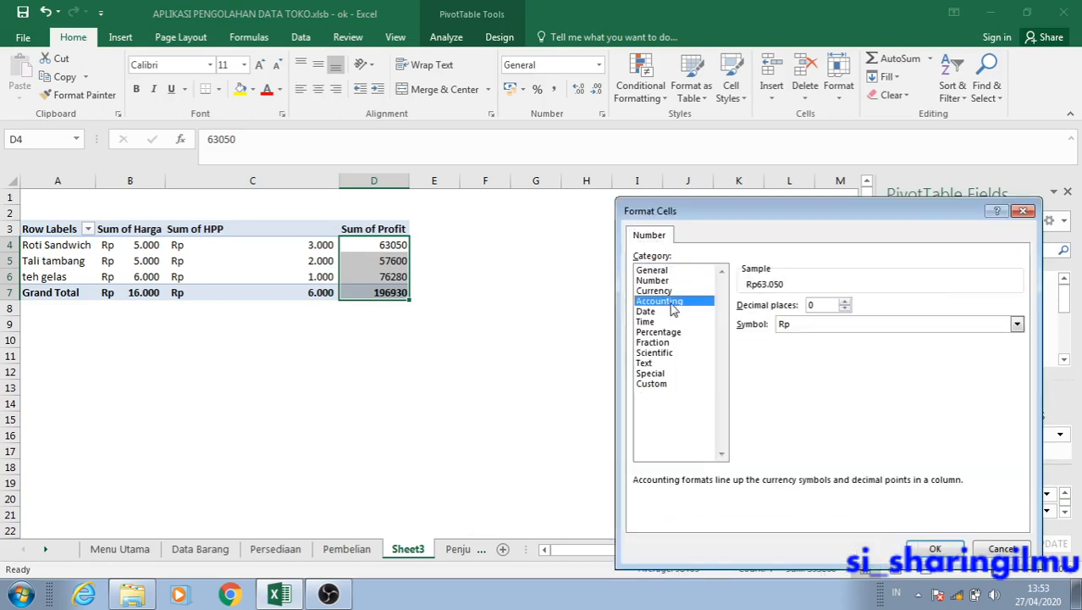
left_click_drag(751, 211, 481, 144)
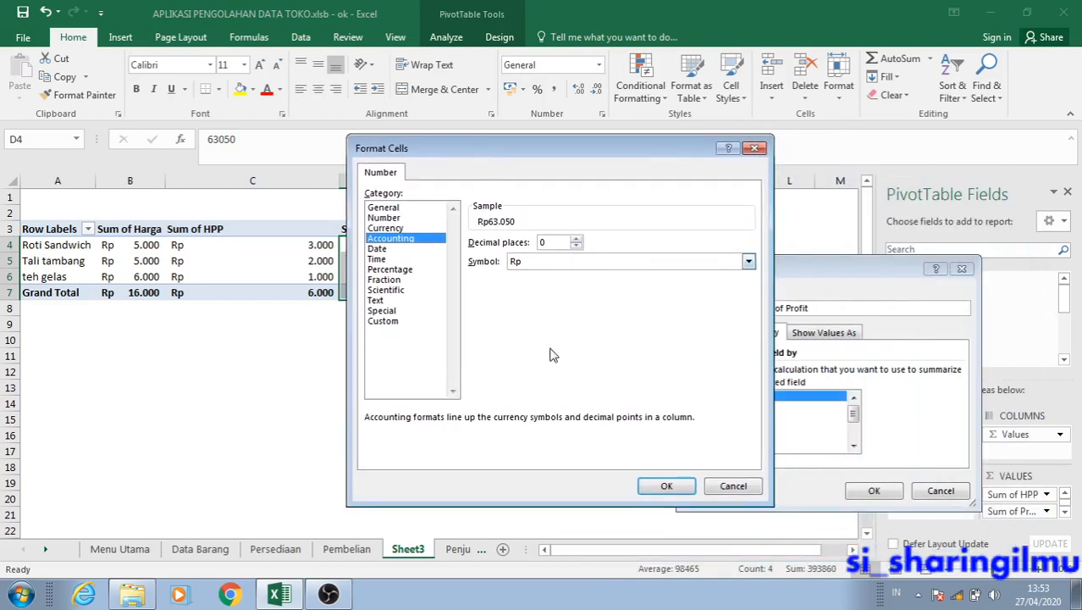
left_click(641, 486)
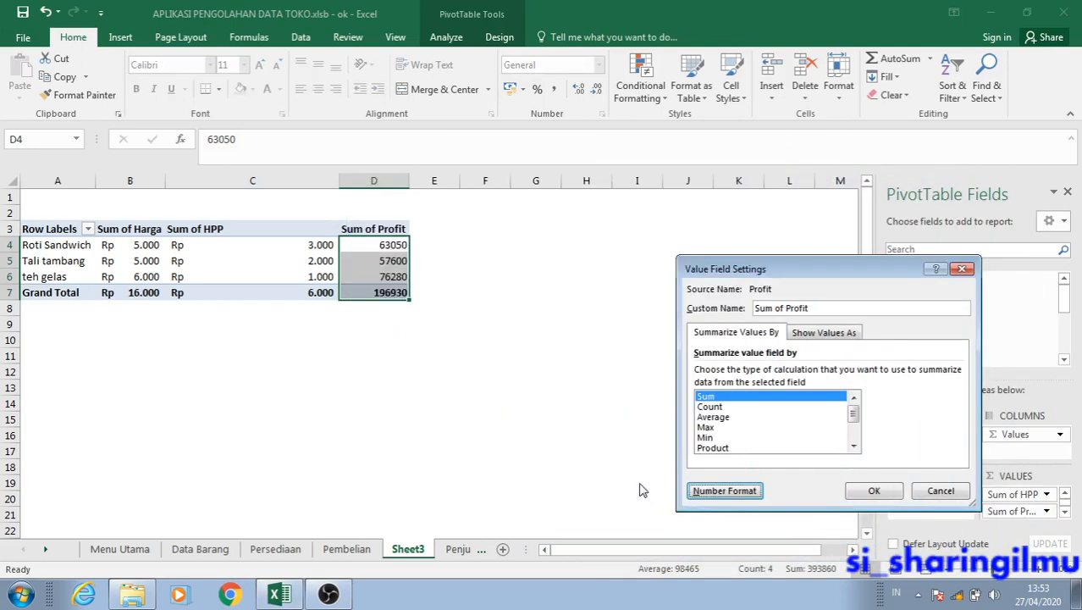
left_click(873, 491)
Widen the Sum of Harga, Sum of HPP and Sum of Profit columns (B to D) of the PivotTable.
left_click(365, 305)
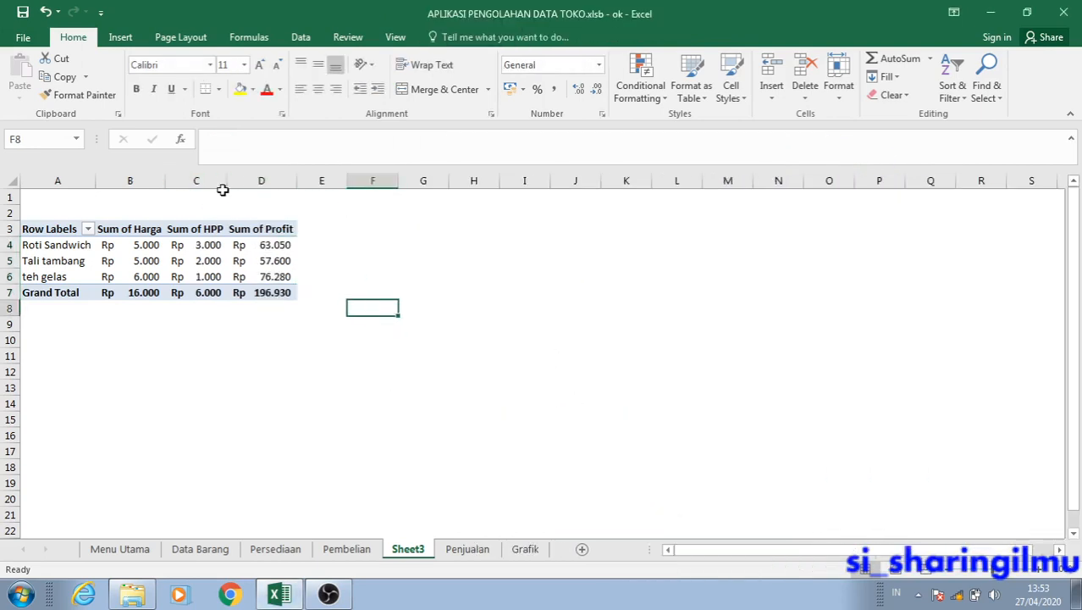
left_click_drag(229, 181, 281, 181)
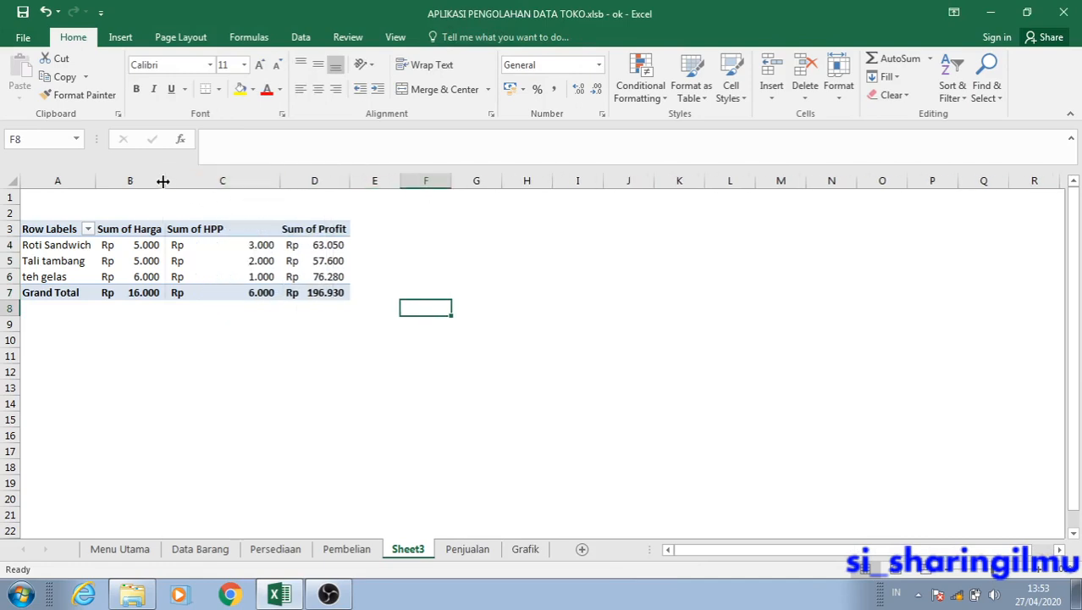
left_click_drag(164, 181, 208, 185)
left_click_drag(322, 183, 337, 190)
double_click(403, 181)
left_click(402, 233)
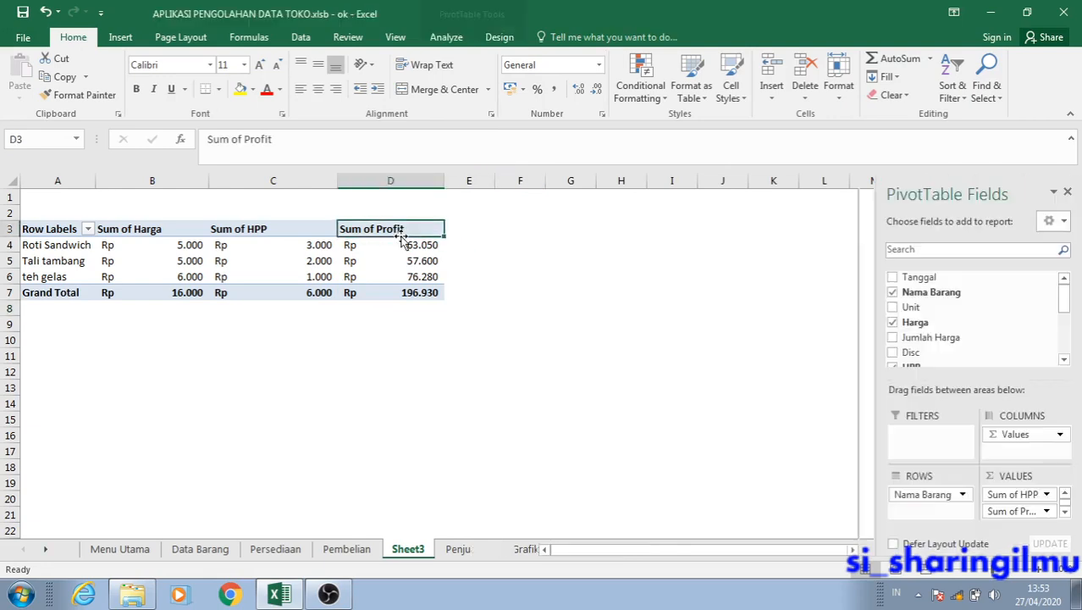
left_click(409, 286)
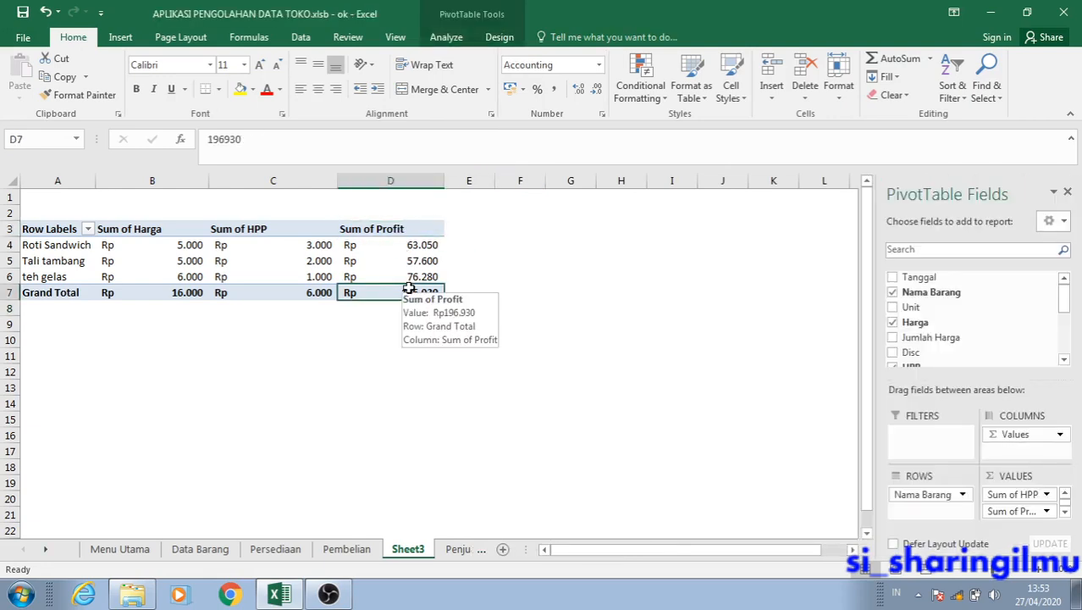
Rename the worksheet Sheet3 as Pivot Table Penjualan.
left_click(415, 550)
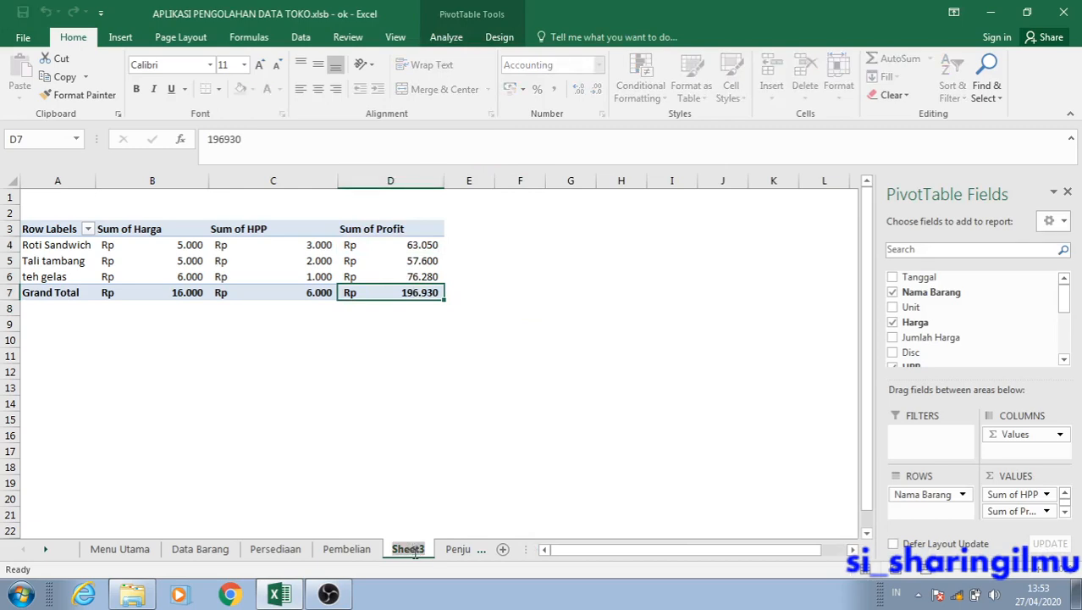
type("Pivot")
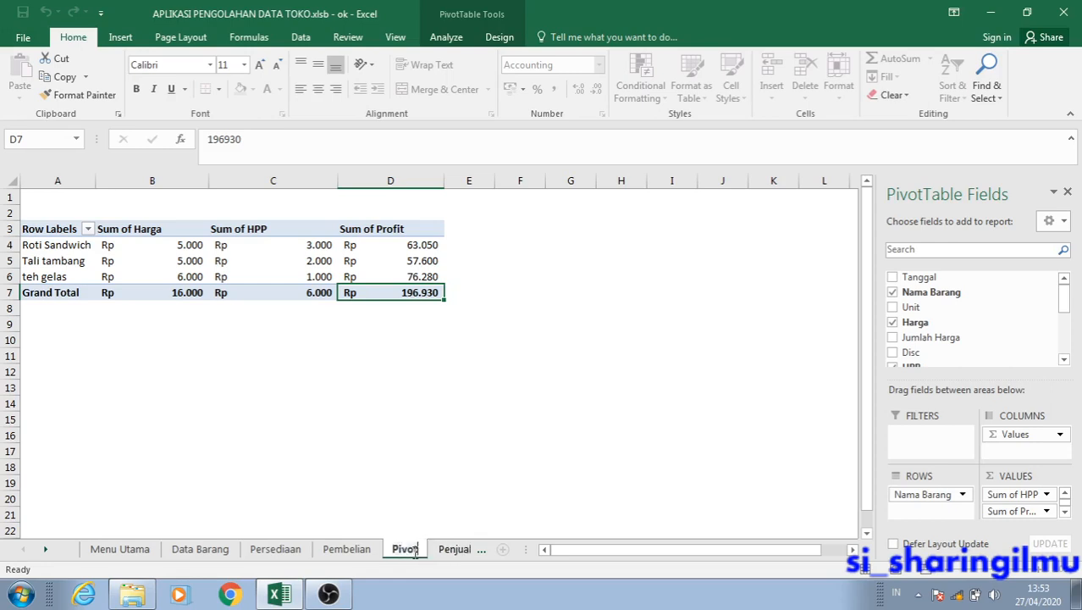
type(" Table Pe")
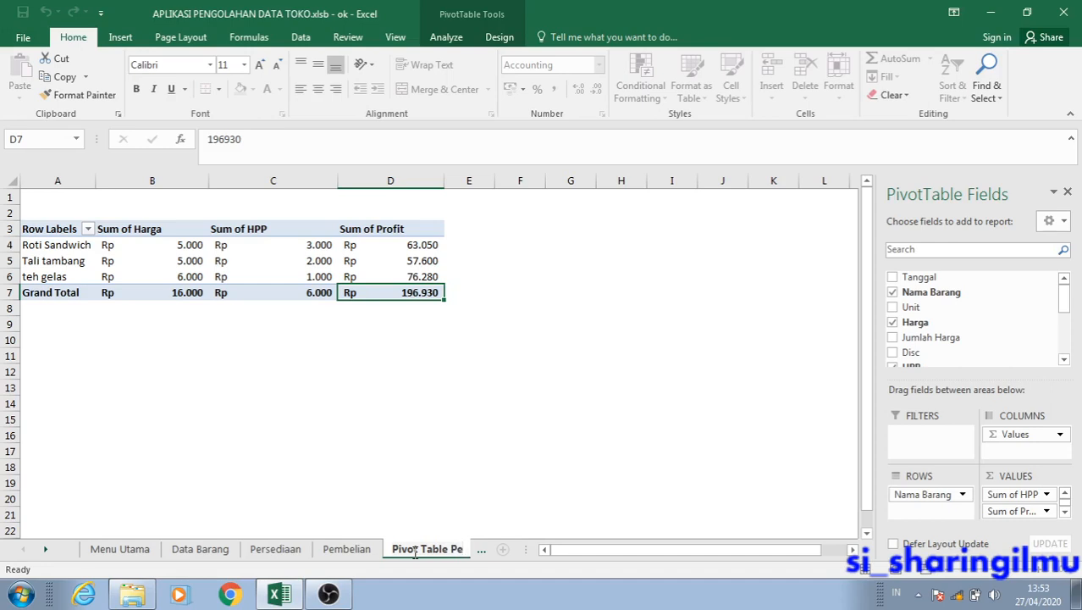
type("njuala")
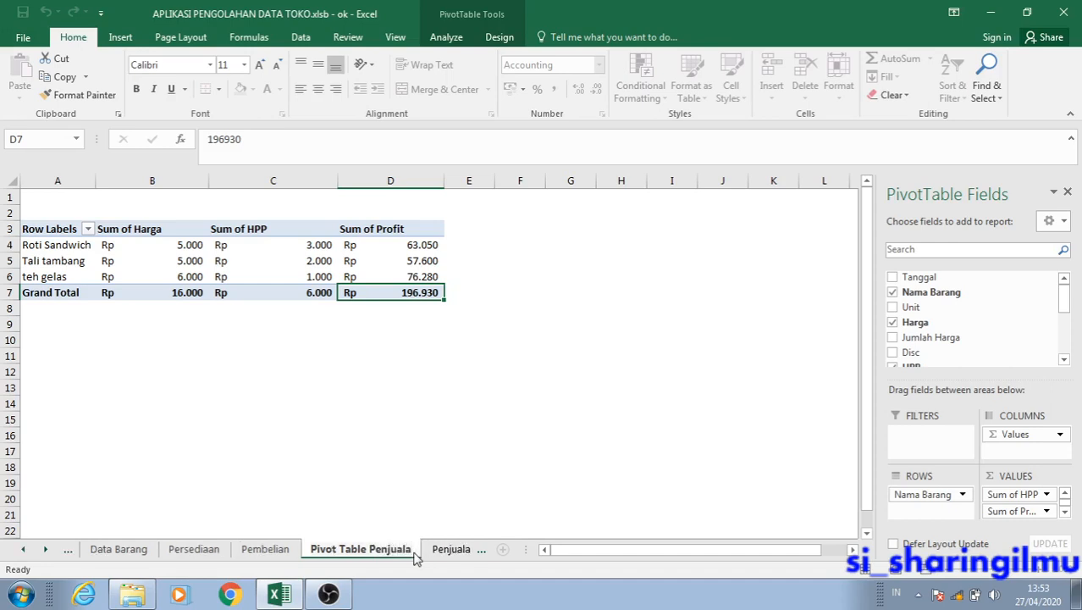
type("n")
key("Return")
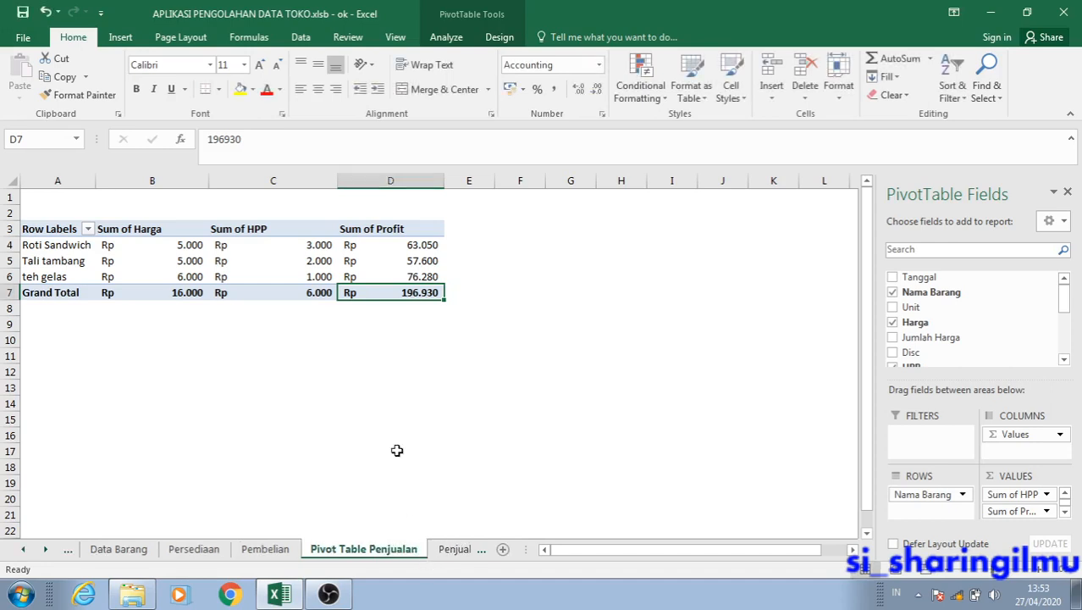
left_click(389, 389)
left_click(345, 293)
left_click(246, 230)
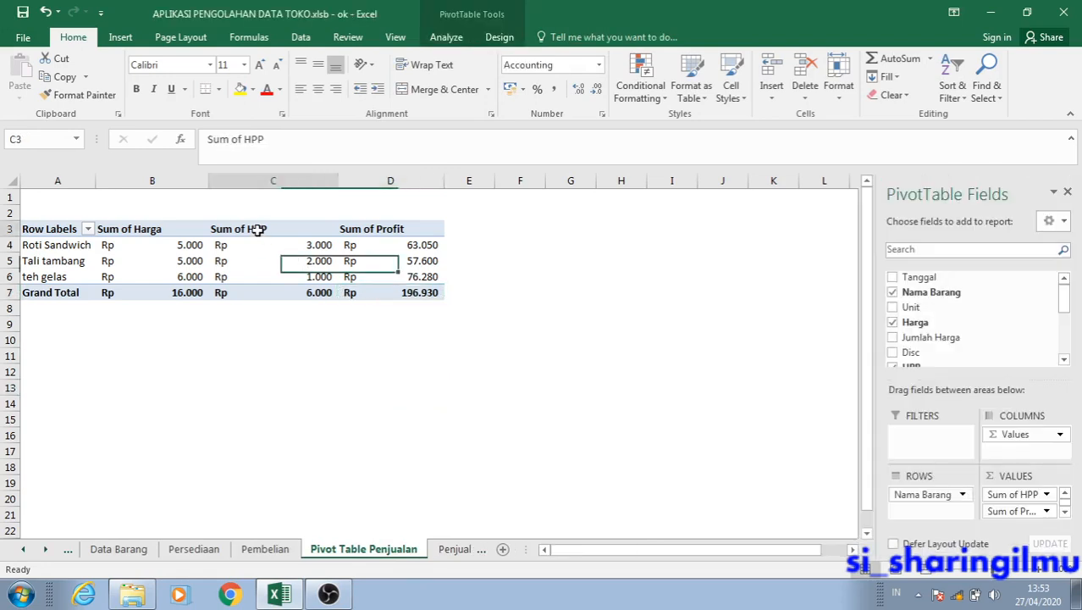
Filter the PivotTable's row labels to show only Roti Sandwich and check the filtered rows.
left_click(87, 229)
left_click(128, 219)
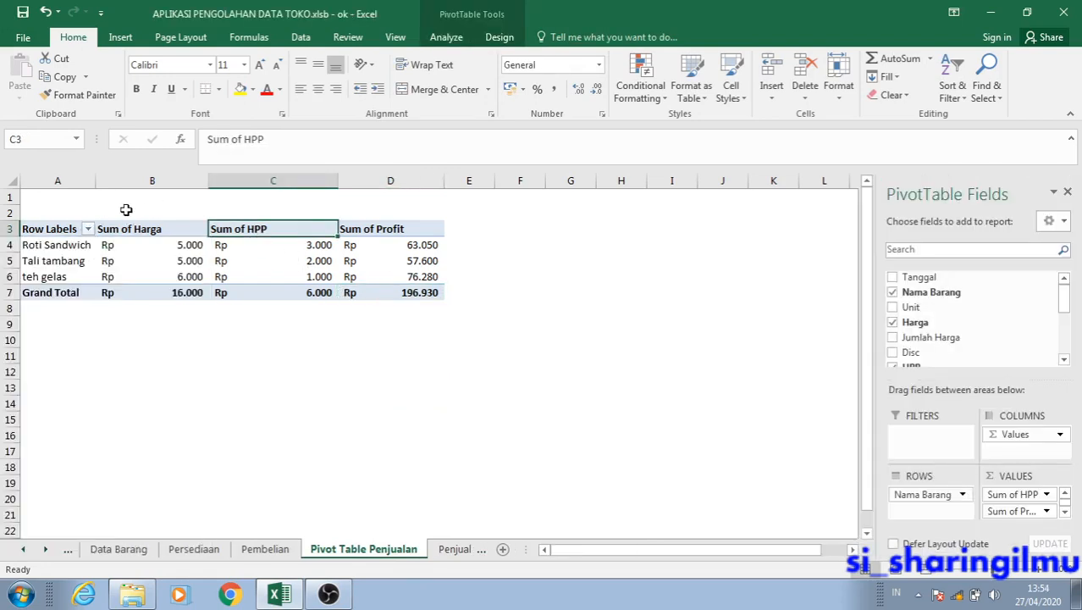
left_click(87, 230)
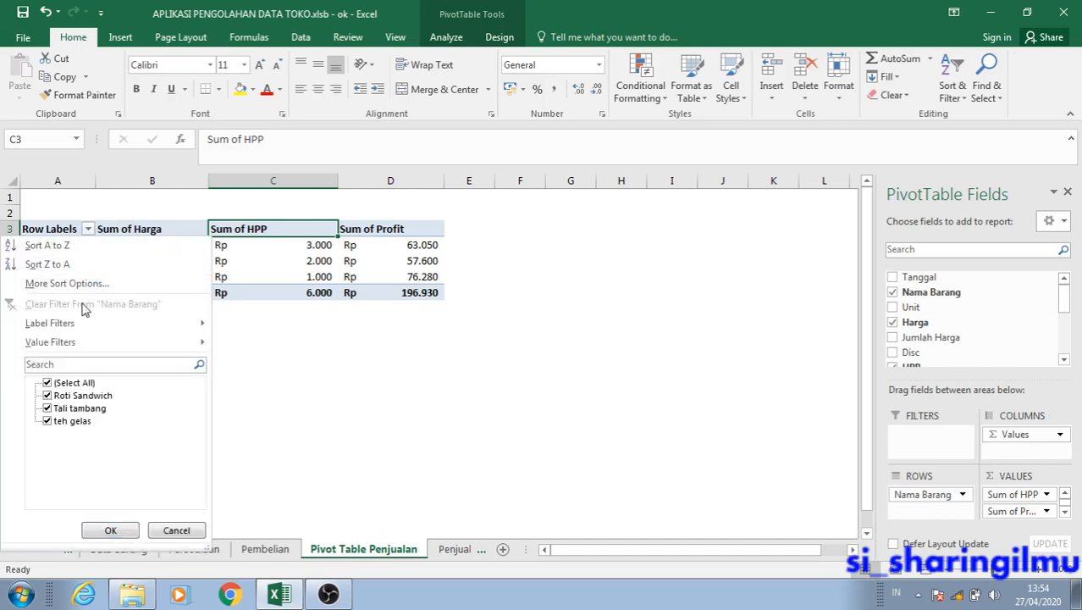
left_click(76, 383)
left_click(47, 383)
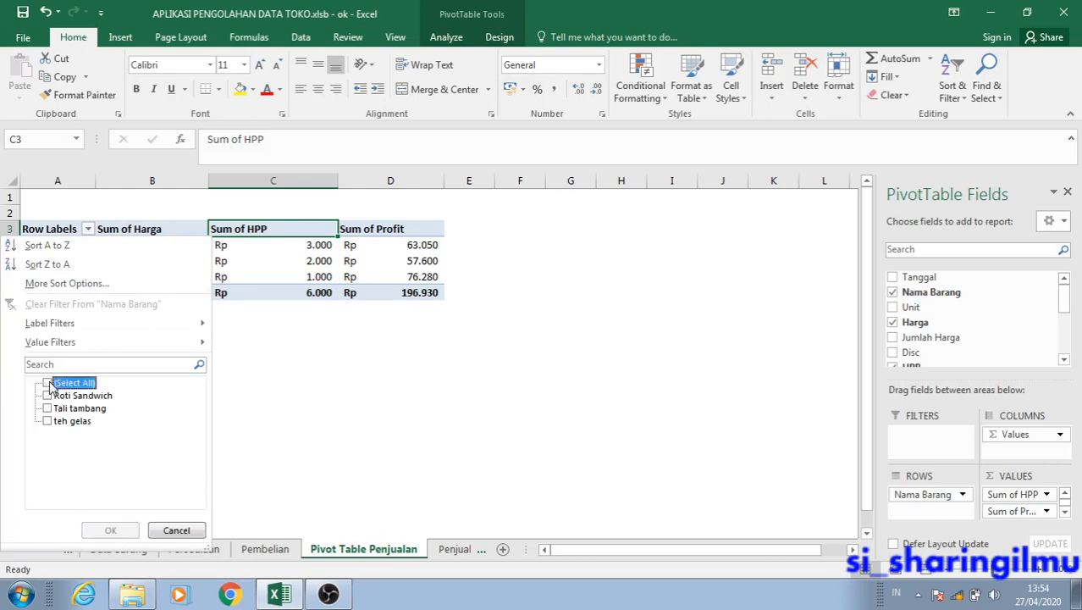
left_click(48, 396)
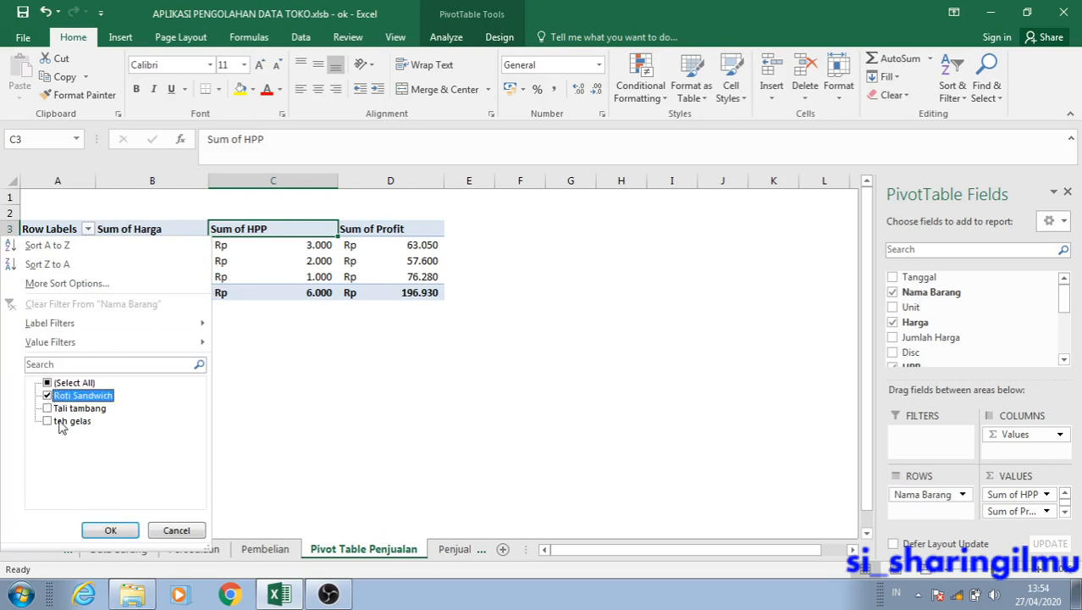
left_click(109, 531)
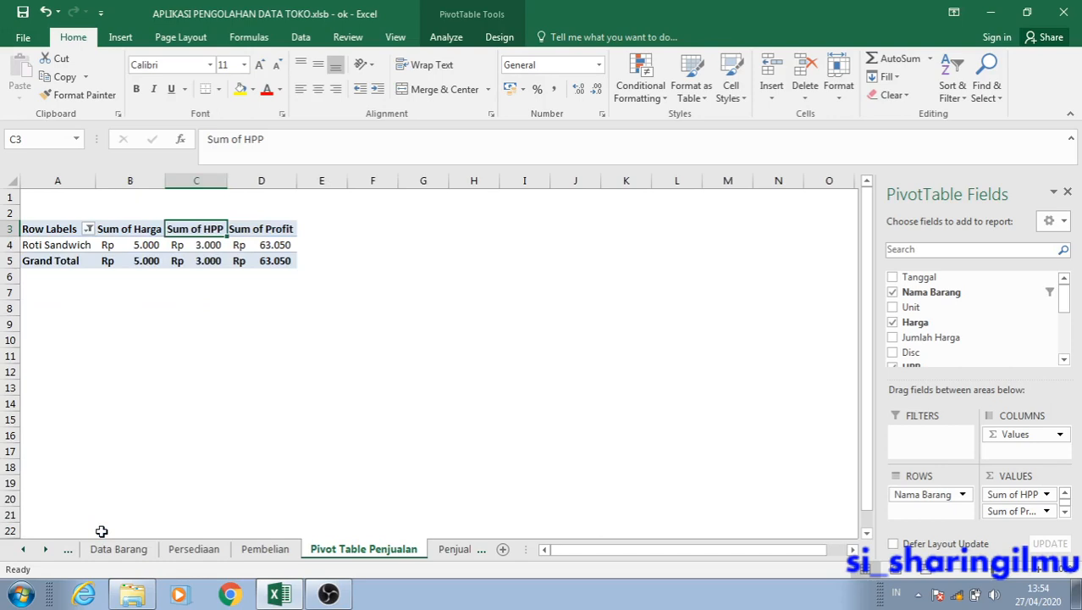
left_click(61, 245)
left_click_drag(61, 245, 260, 259)
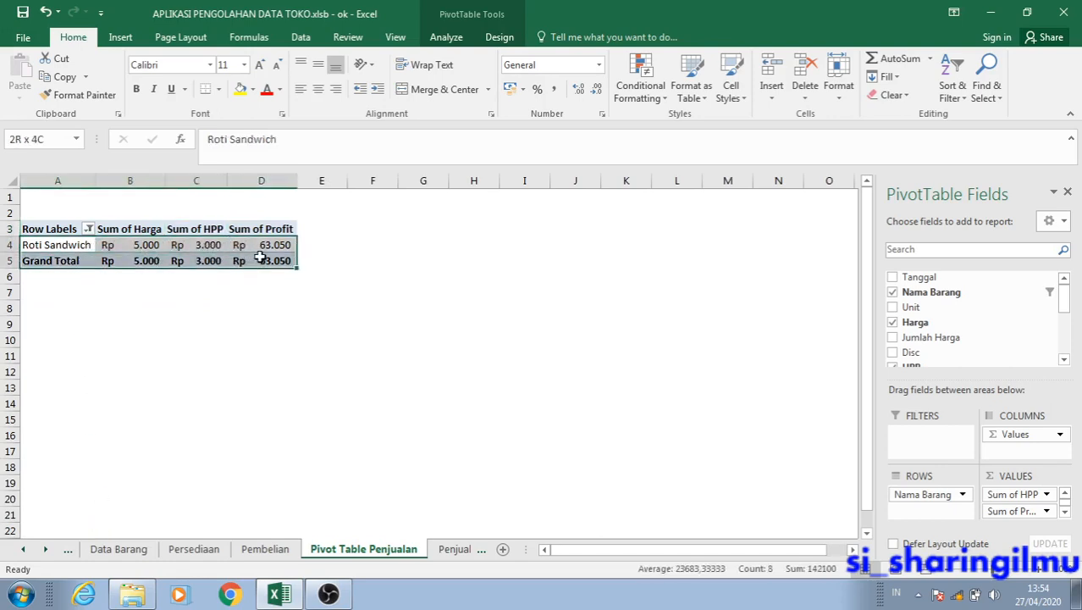
left_click(260, 259)
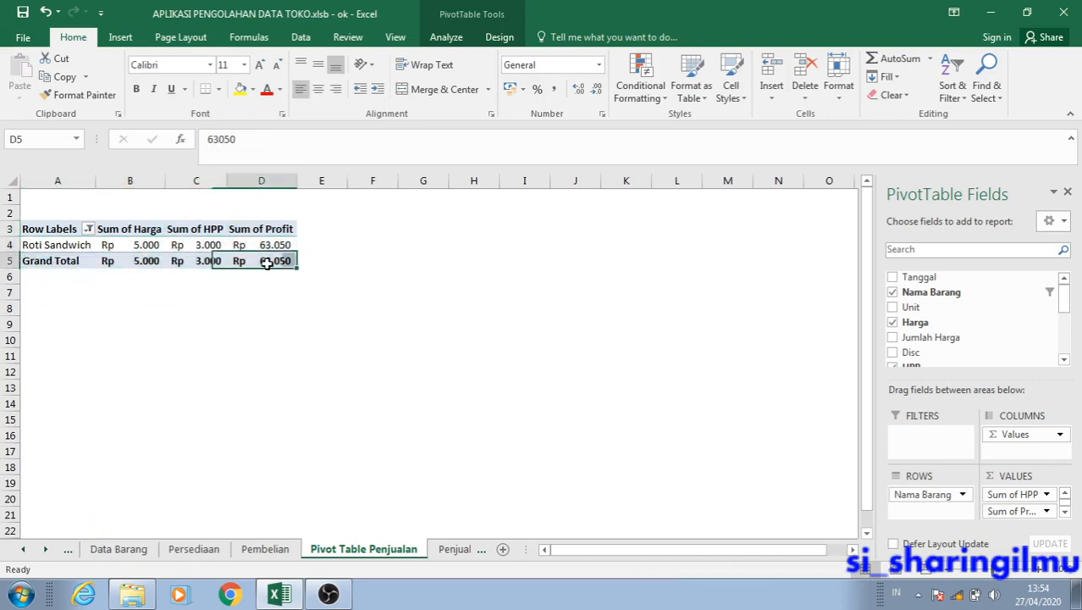
Add Tali tambang to the row label filter alongside Roti Sandwich.
left_click(88, 228)
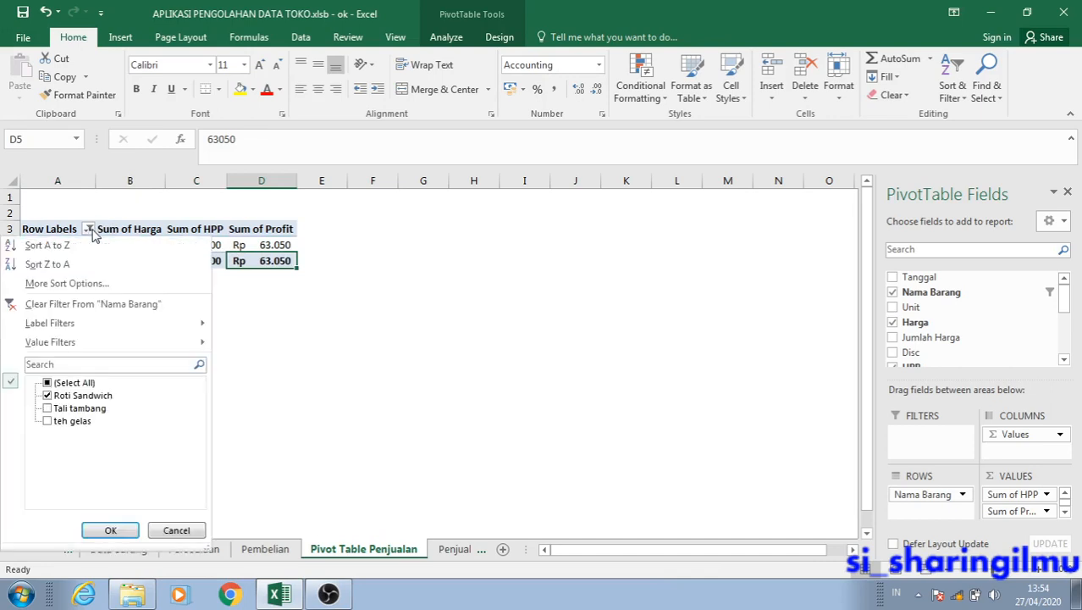
left_click(48, 409)
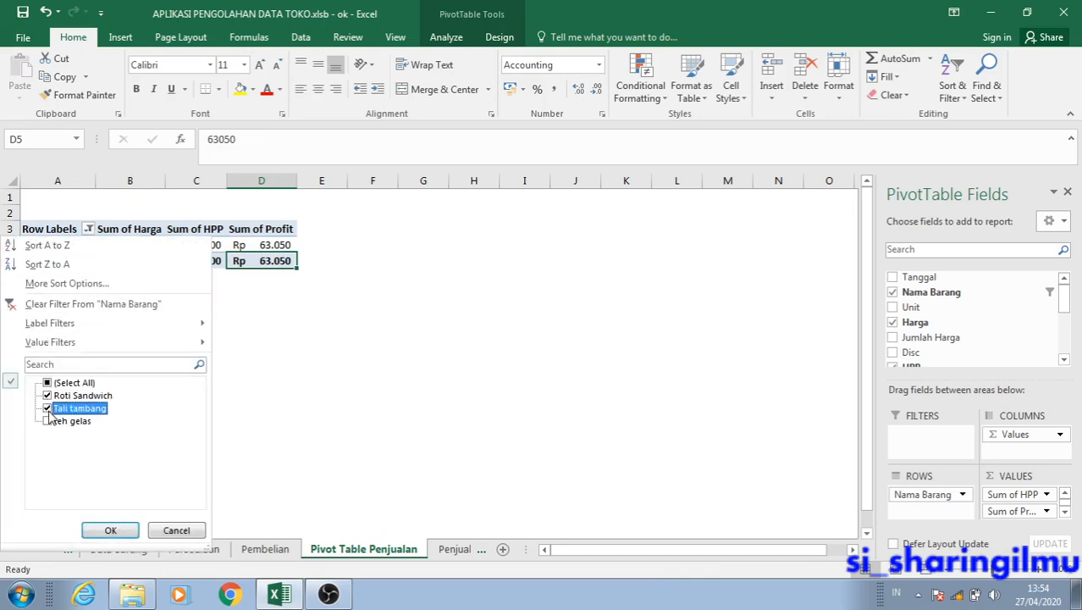
left_click(110, 531)
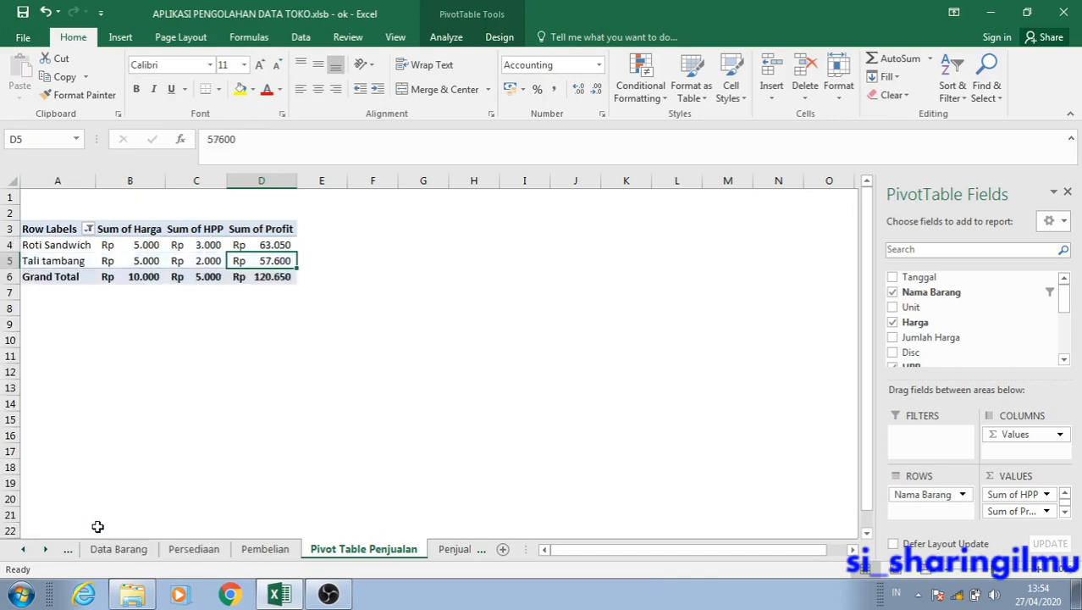
Add teh gelas to the row label filter alongside the other two items, and widen column A of the PivotTable.
left_click(88, 231)
left_click(48, 421)
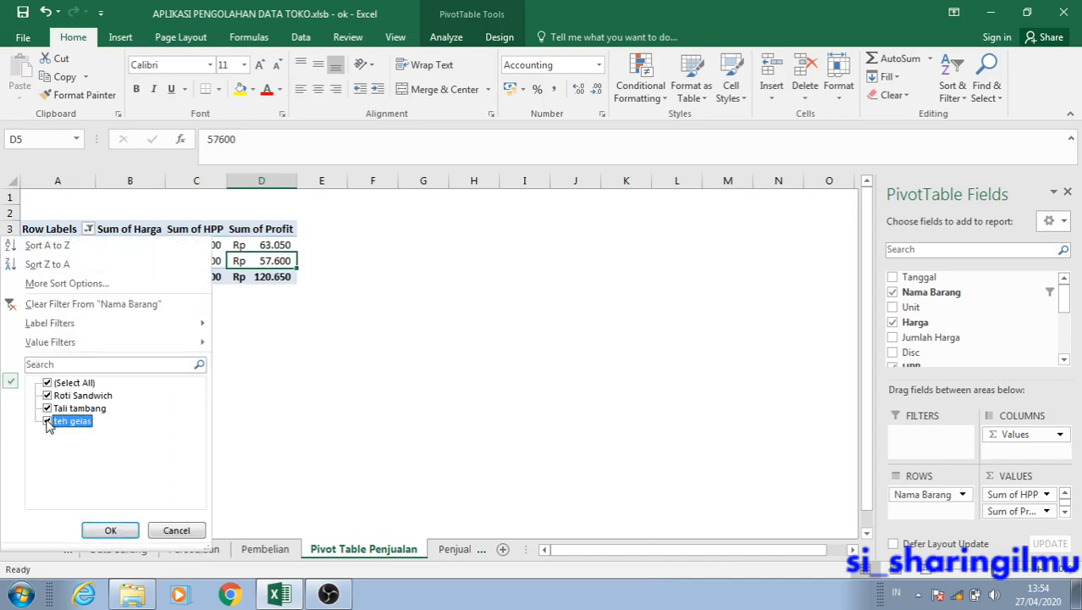
left_click(110, 530)
left_click(161, 399)
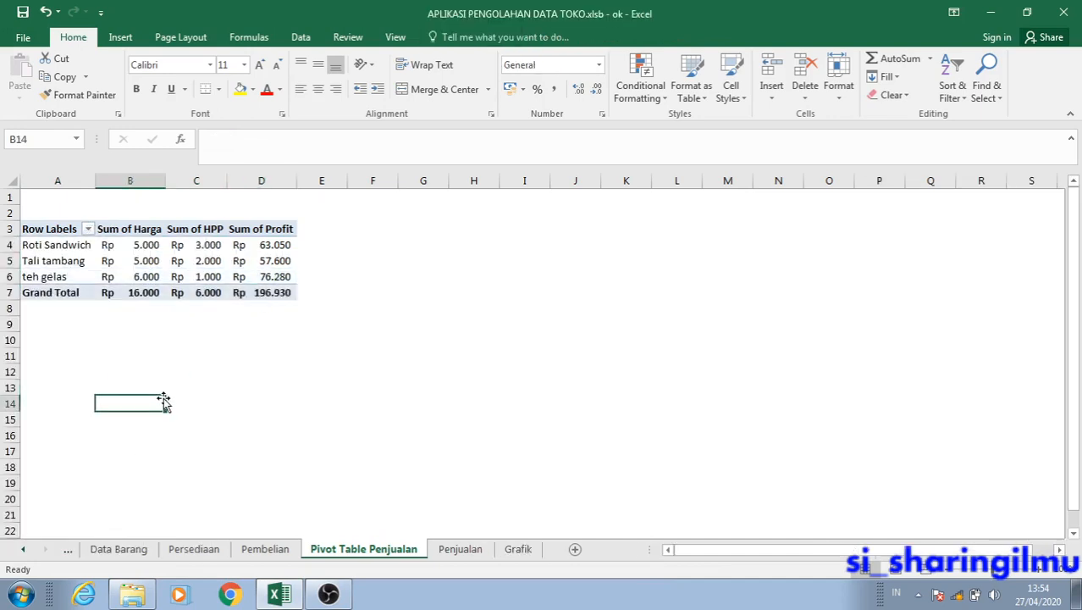
left_click_drag(96, 181, 127, 192)
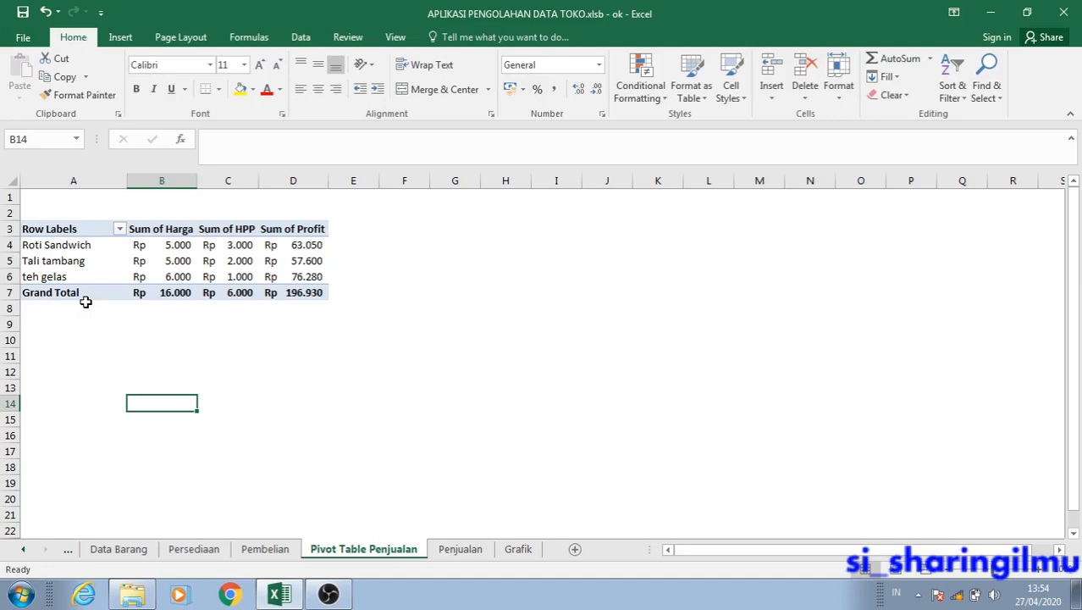
Select the whole PivotTable range A3:D7 and open the chart type selection for a new PivotChart.
left_click(281, 259)
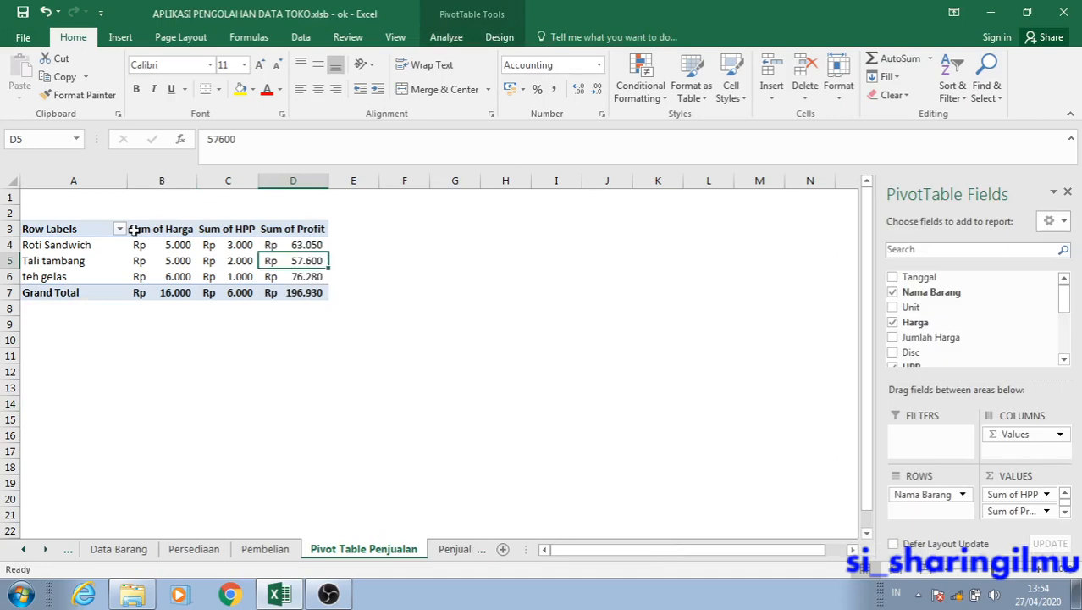
left_click(78, 231)
left_click(96, 269)
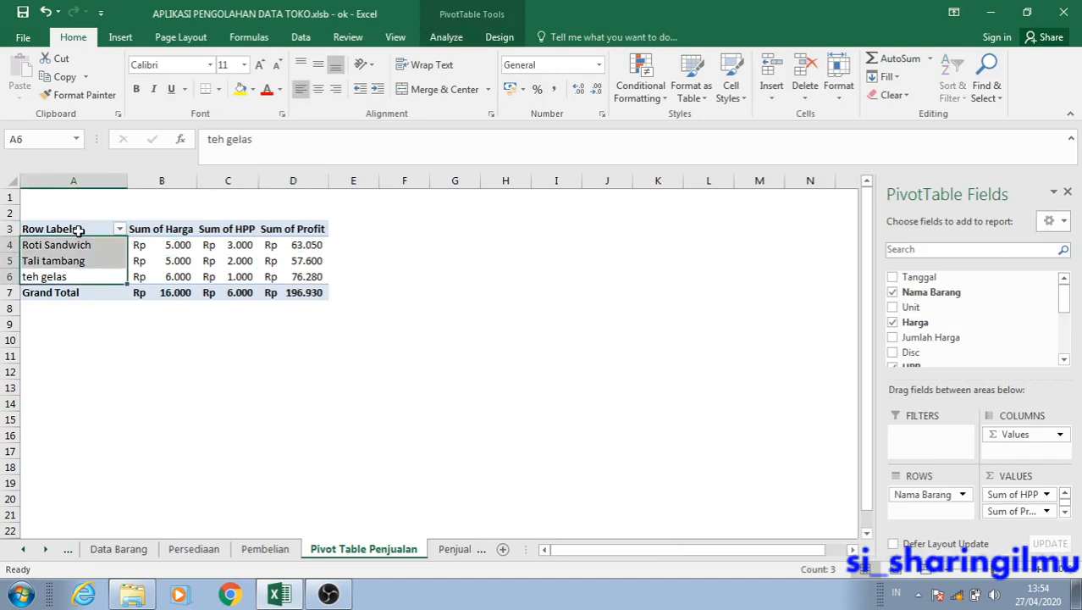
left_click_drag(81, 229, 288, 294)
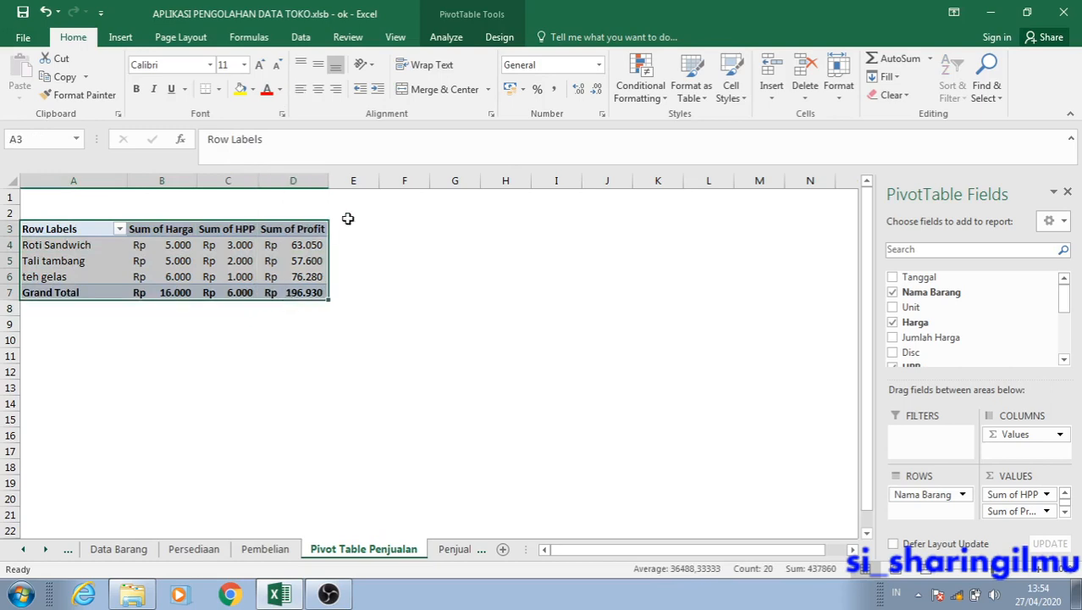
left_click(492, 44)
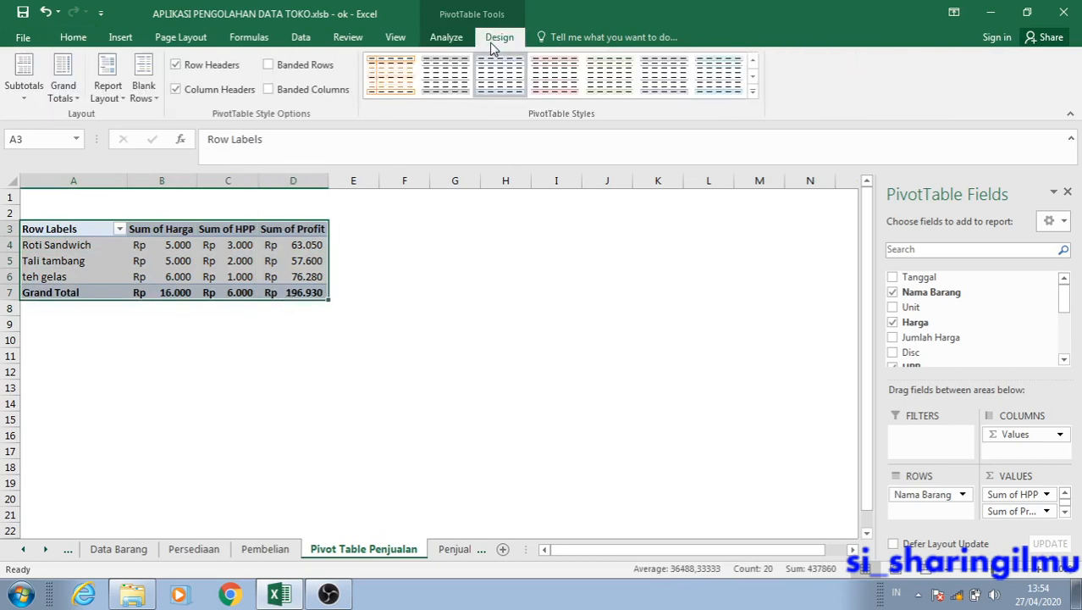
left_click(75, 40)
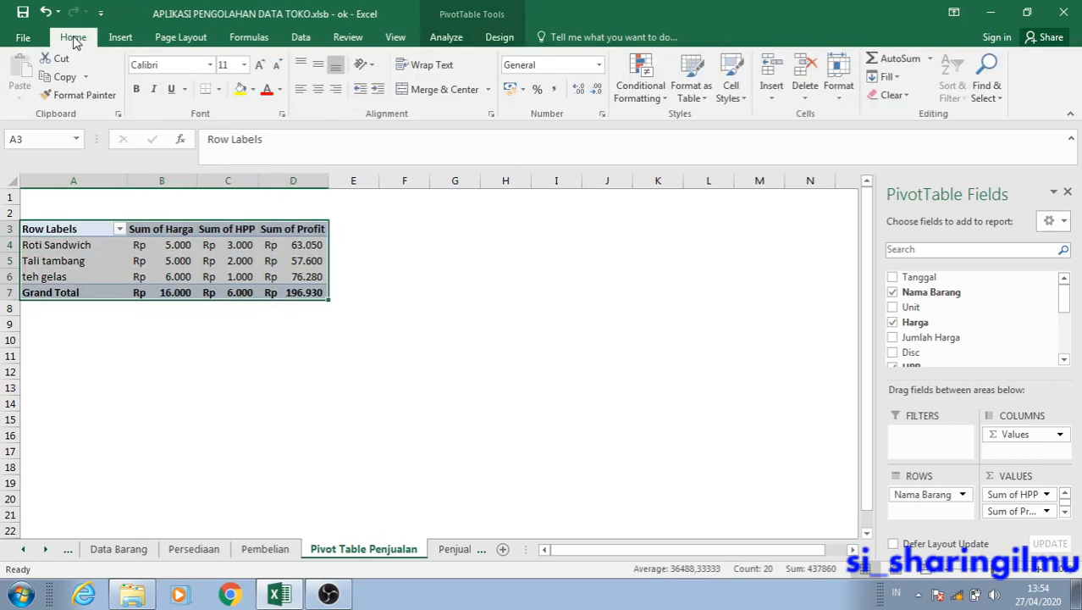
left_click(442, 38)
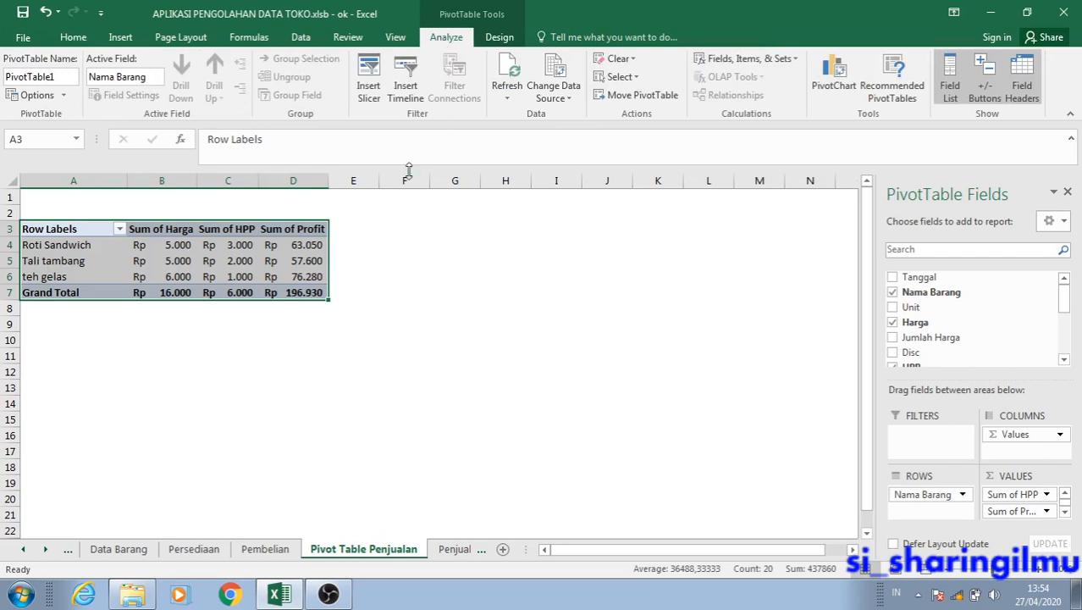
left_click(833, 95)
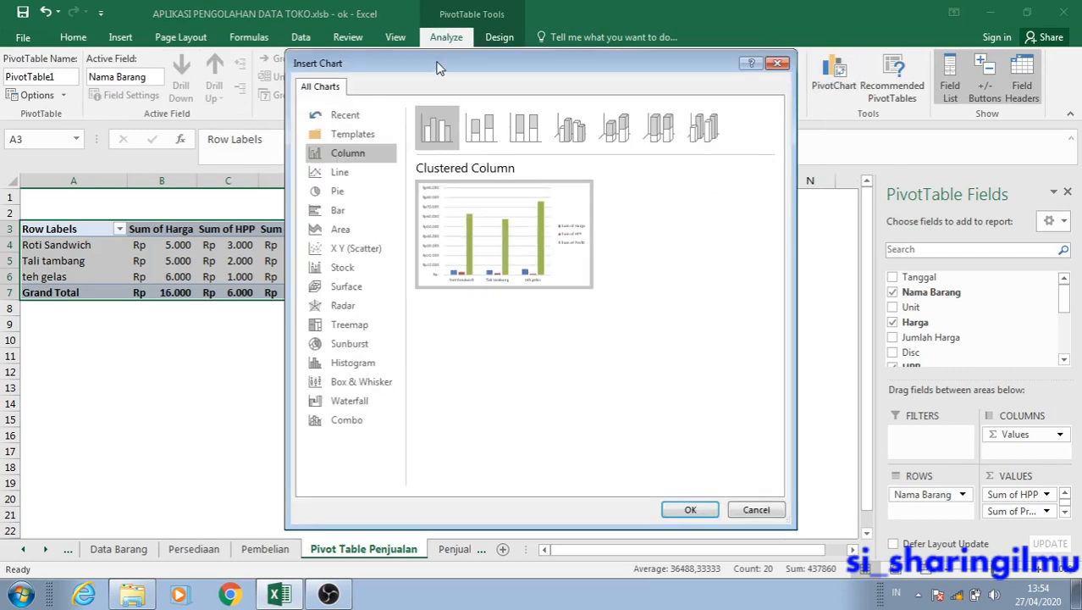
Preview stacked, clustered and 3-D clustered column charts plus line and area types for the PivotChart.
left_click_drag(440, 67, 516, 178)
left_click(553, 254)
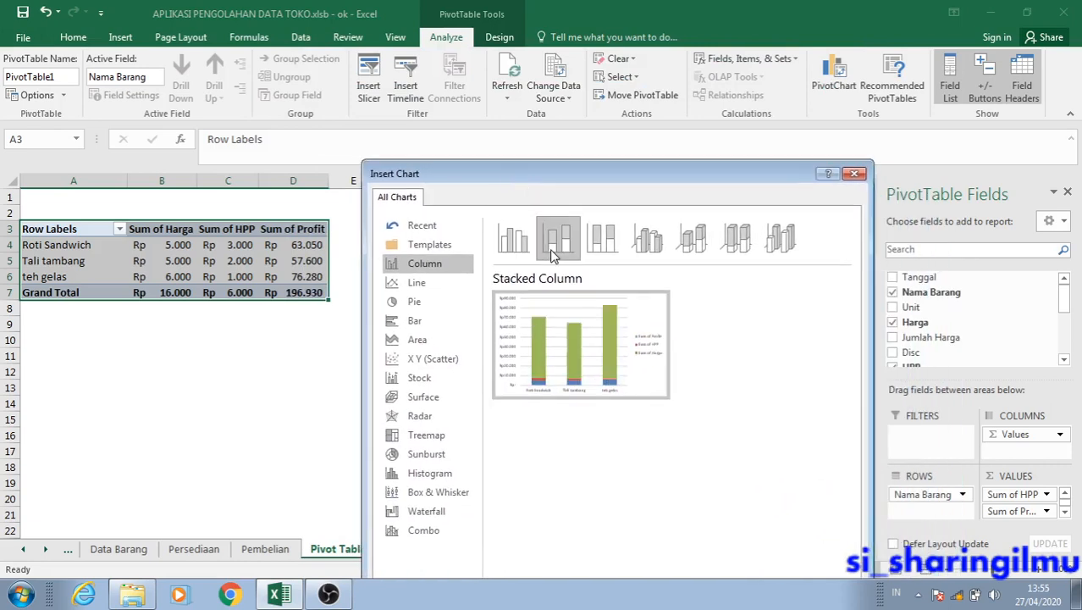
left_click(514, 238)
mouse_move(591, 398)
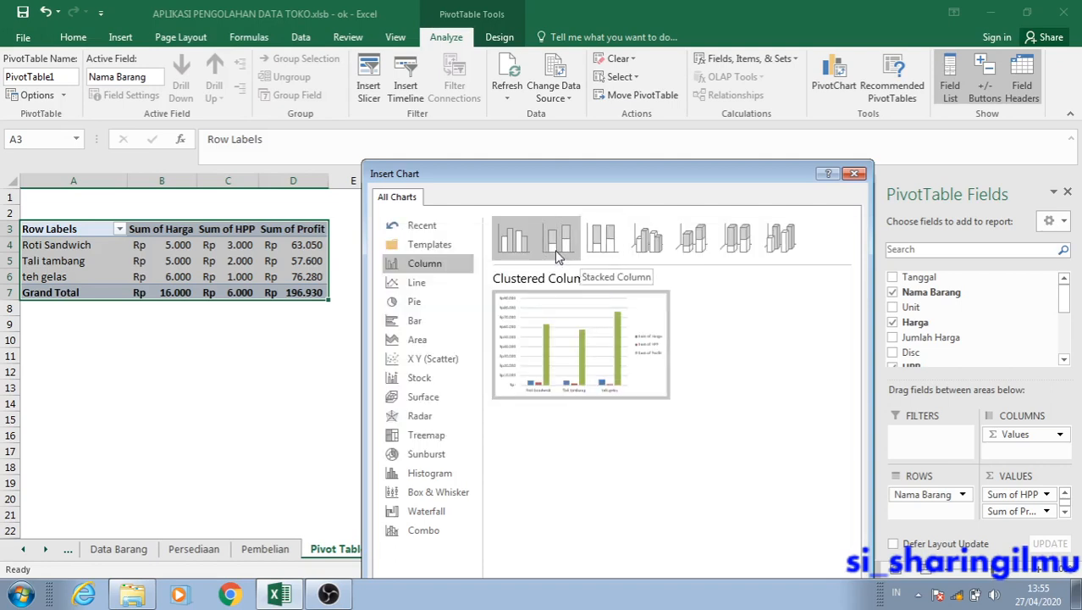
left_click(648, 246)
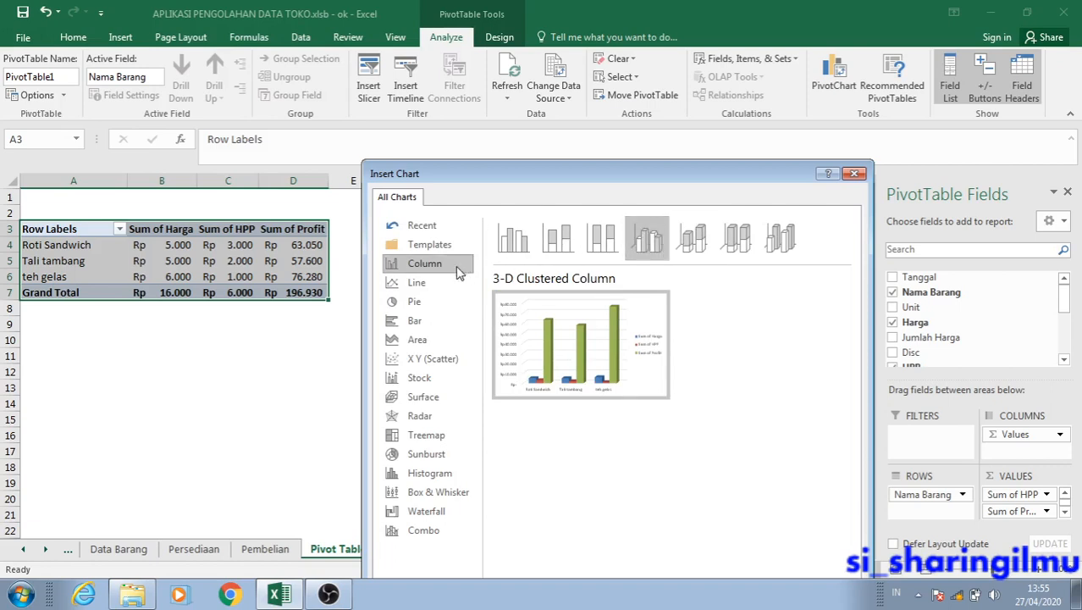
left_click(421, 282)
left_click(424, 264)
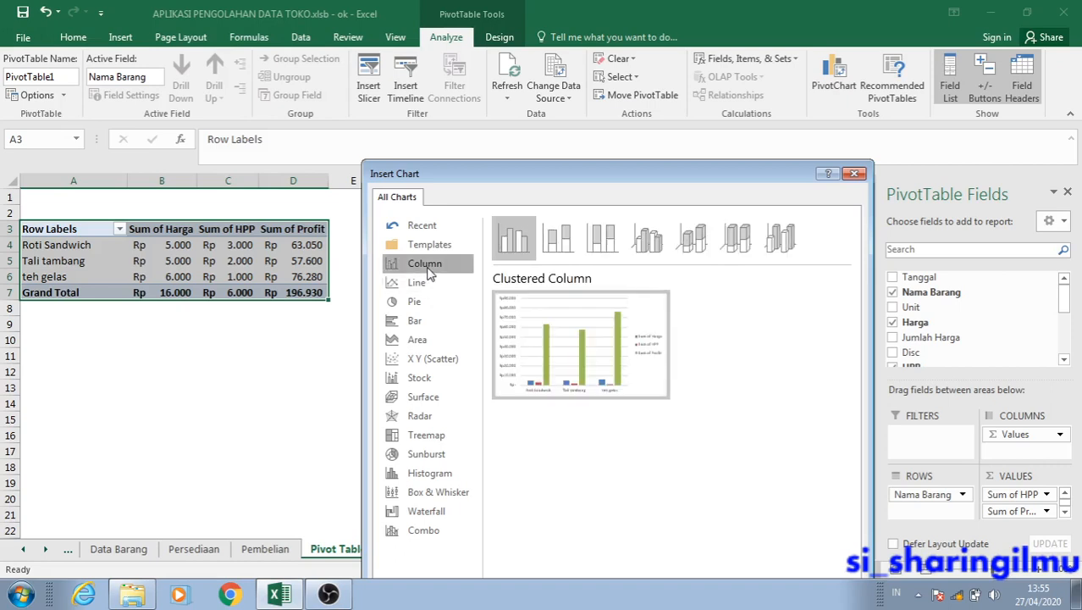
left_click(418, 340)
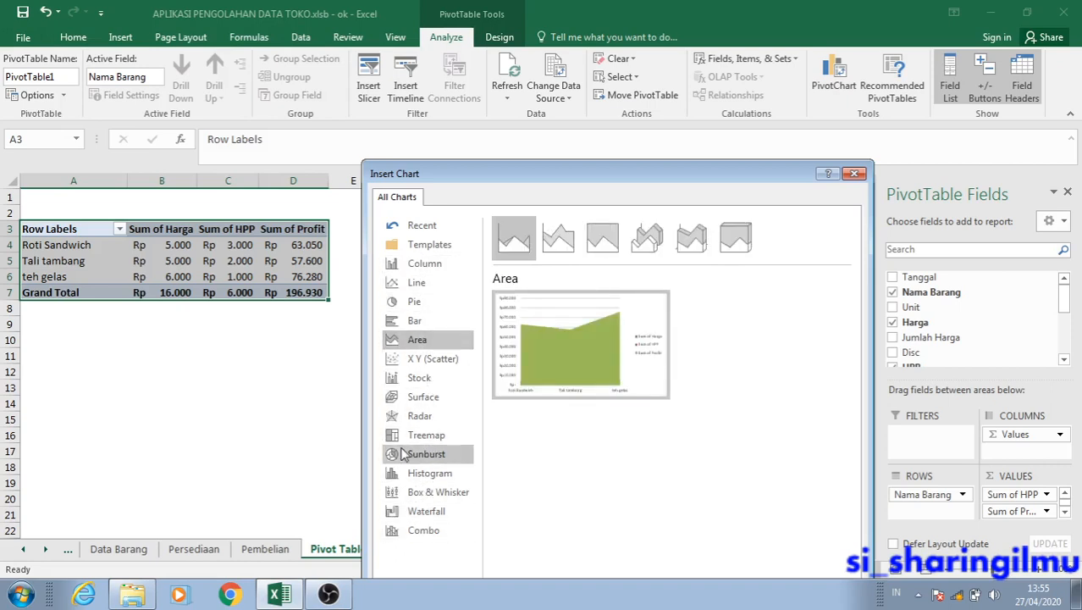
left_click(408, 266)
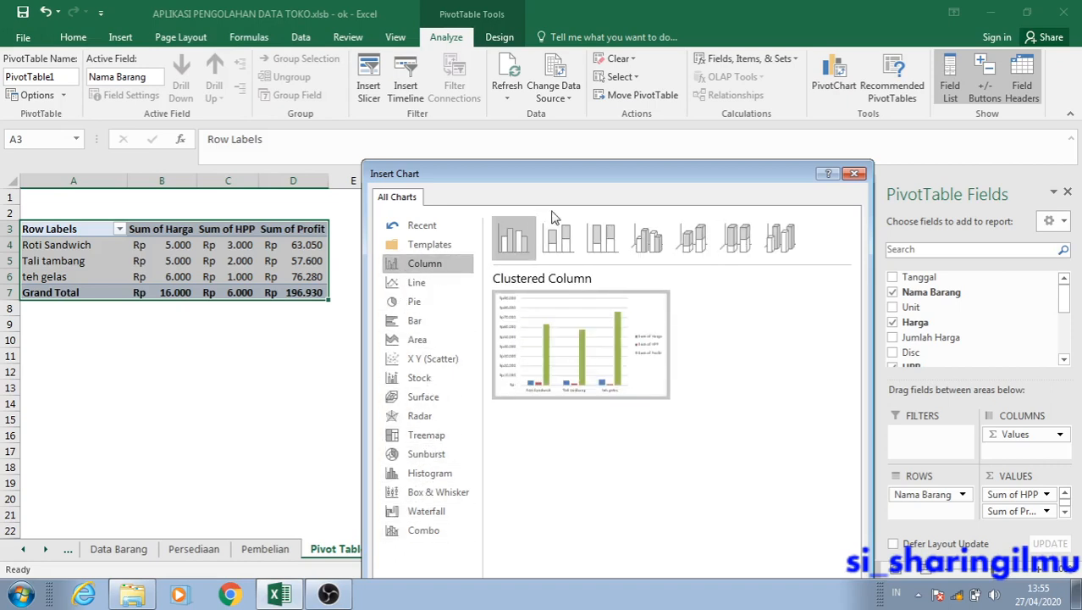
left_click_drag(548, 177, 513, 164)
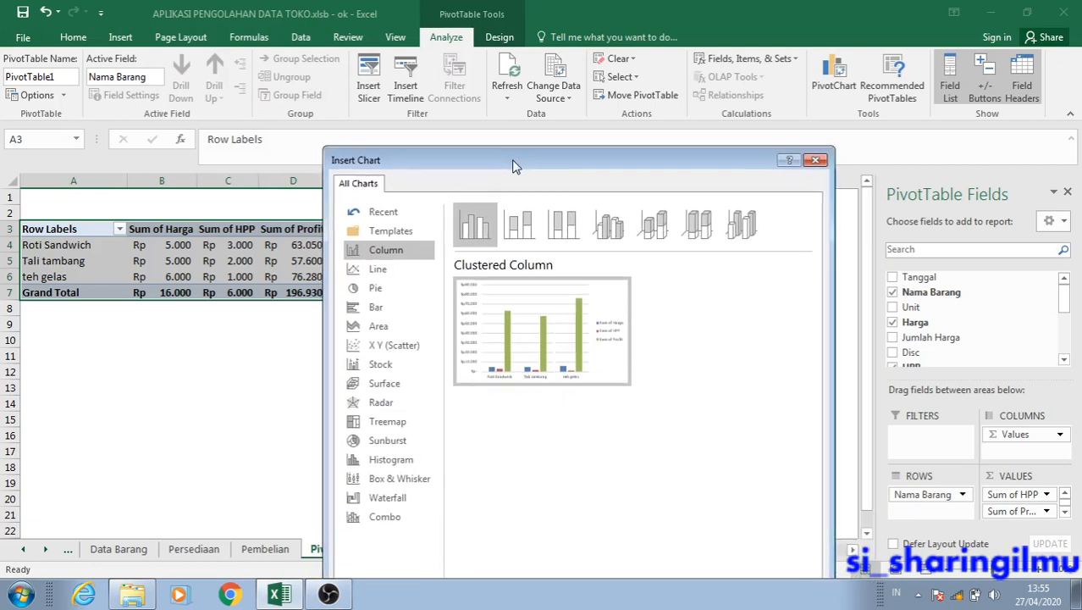
left_click_drag(512, 164, 551, 178)
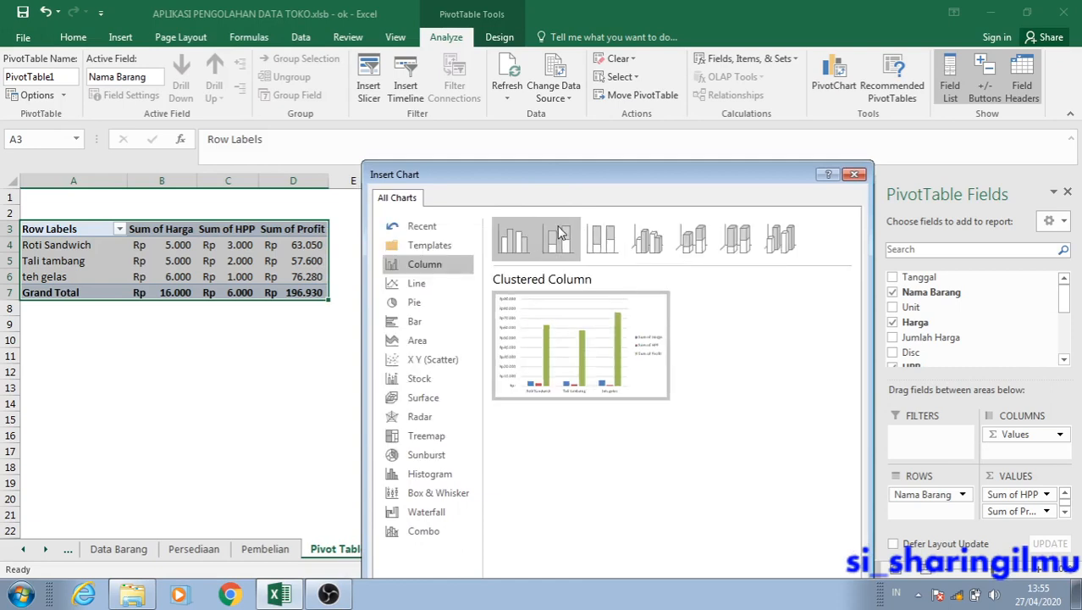
Insert a 3-D Clustered Column PivotChart based on the PivotTable.
left_click(652, 256)
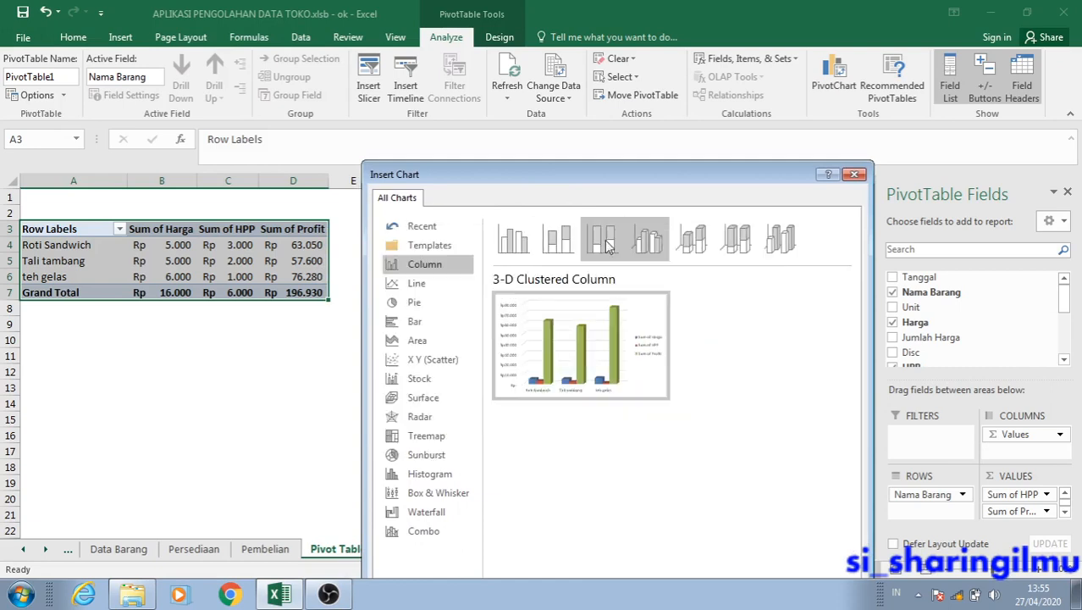
left_click_drag(592, 189, 476, 68)
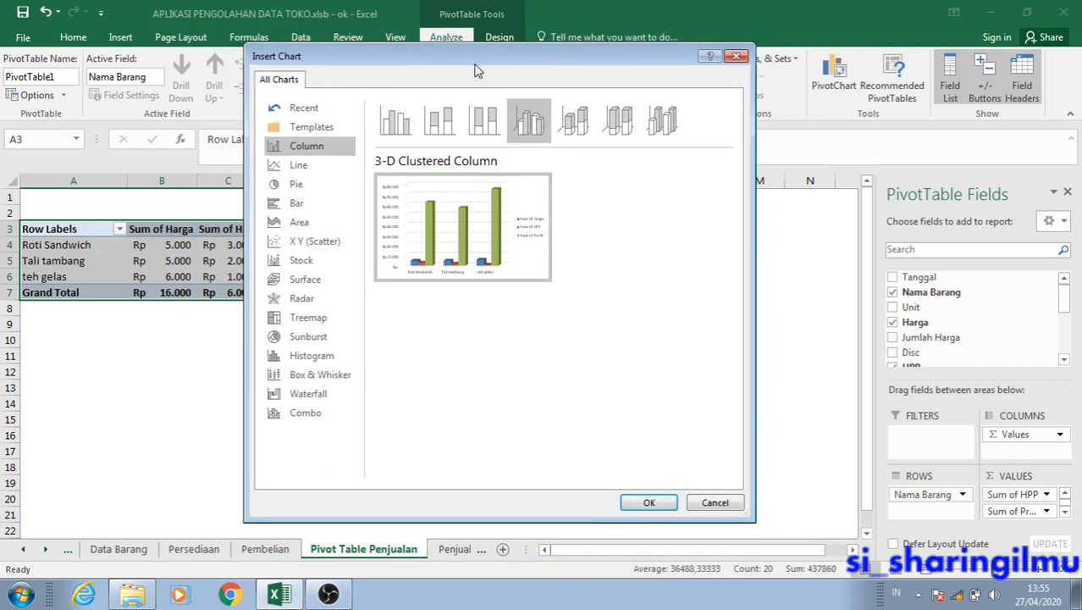
left_click(653, 501)
Place the PivotChart beside the PivotTable, with its edge at the Sum of Profit column.
left_click_drag(586, 435, 688, 391)
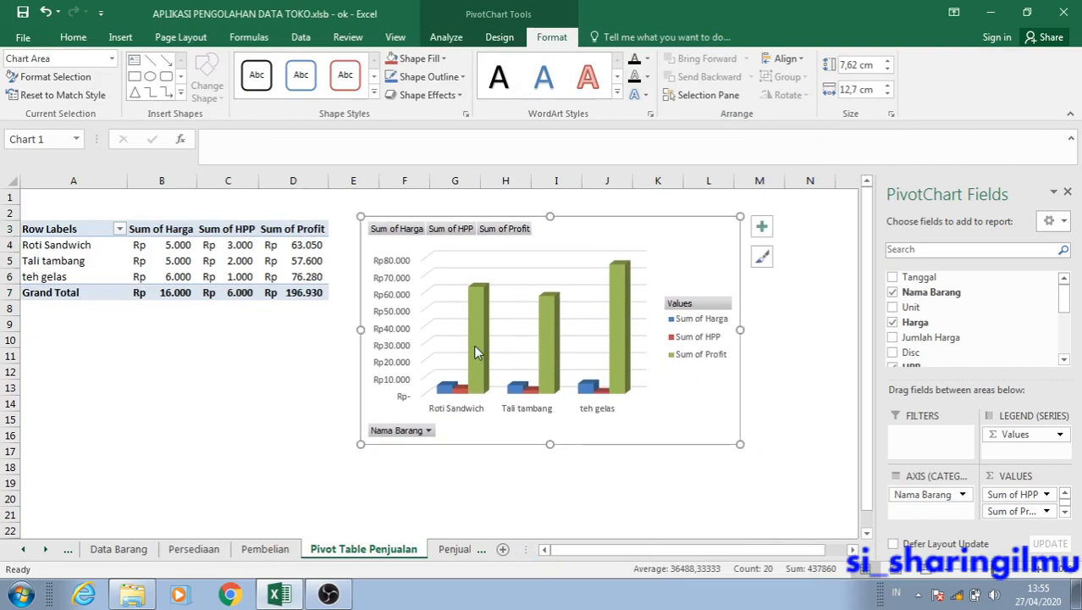
left_click(1035, 576)
left_click(1035, 576)
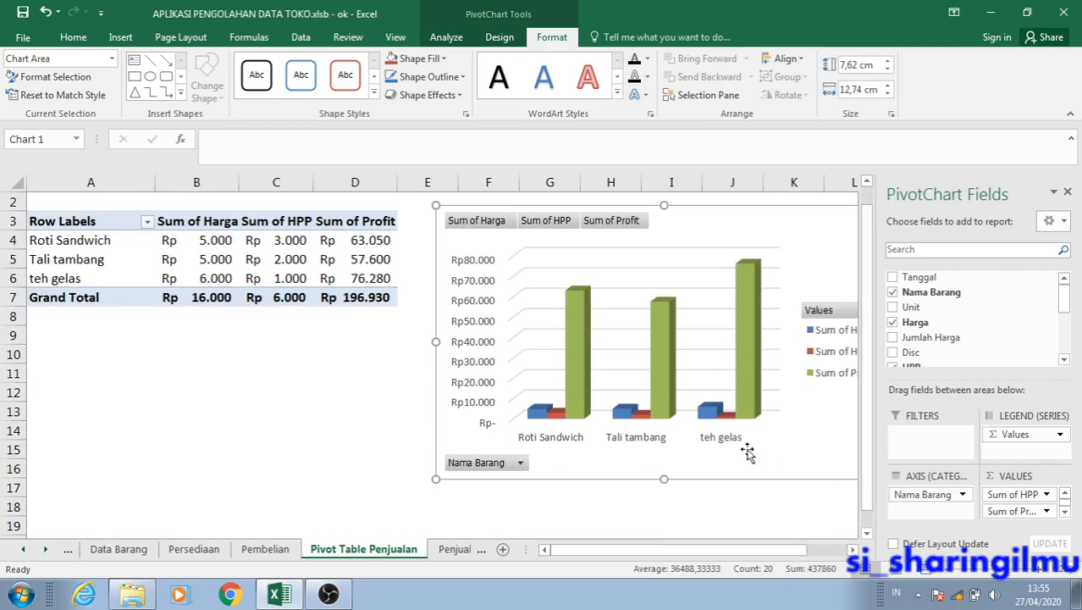
mouse_move(716, 456)
left_mouse_down()
mouse_move(683, 430)
mouse_move(695, 433)
mouse_move(683, 445)
mouse_move(724, 439)
mouse_move(703, 440)
left_mouse_up()
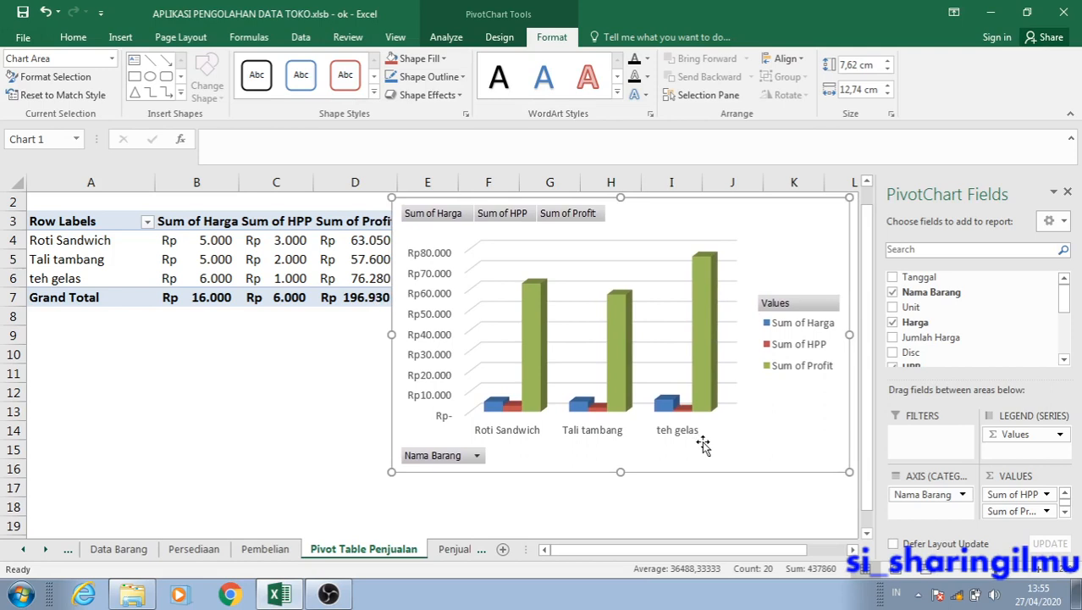
Filter the PivotChart's Nama Barang field to show only Roti Sandwich and inspect its Sum of Profit column.
left_click(477, 457)
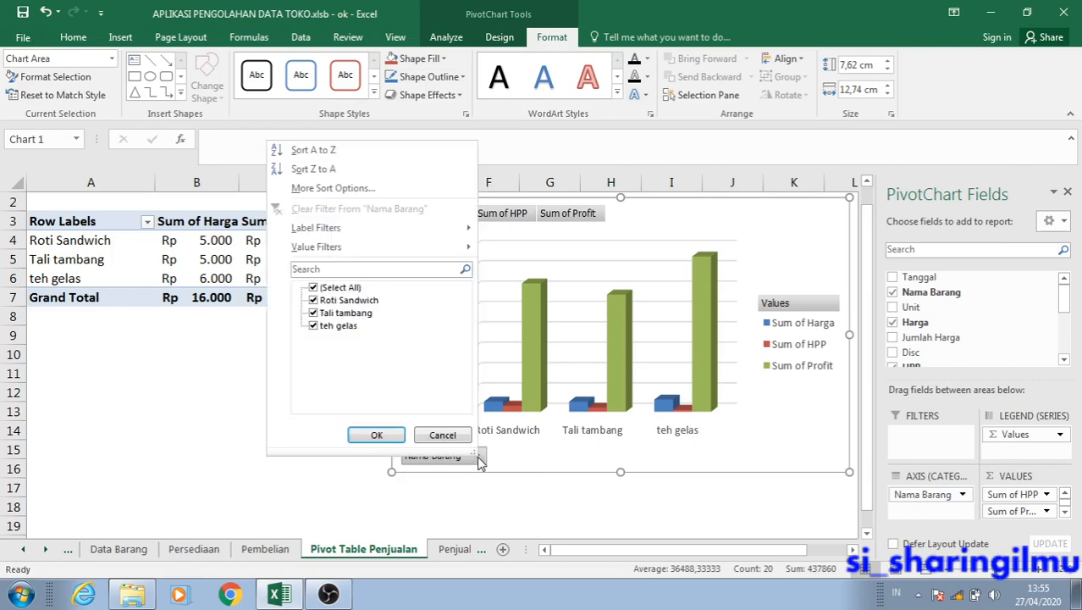
left_click(478, 458)
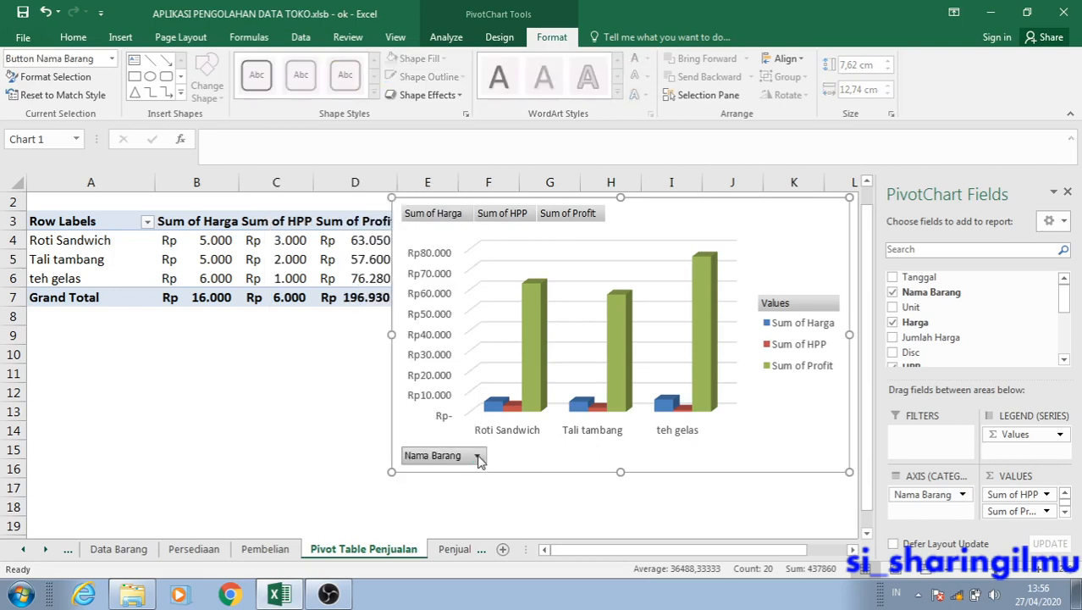
left_click(478, 457)
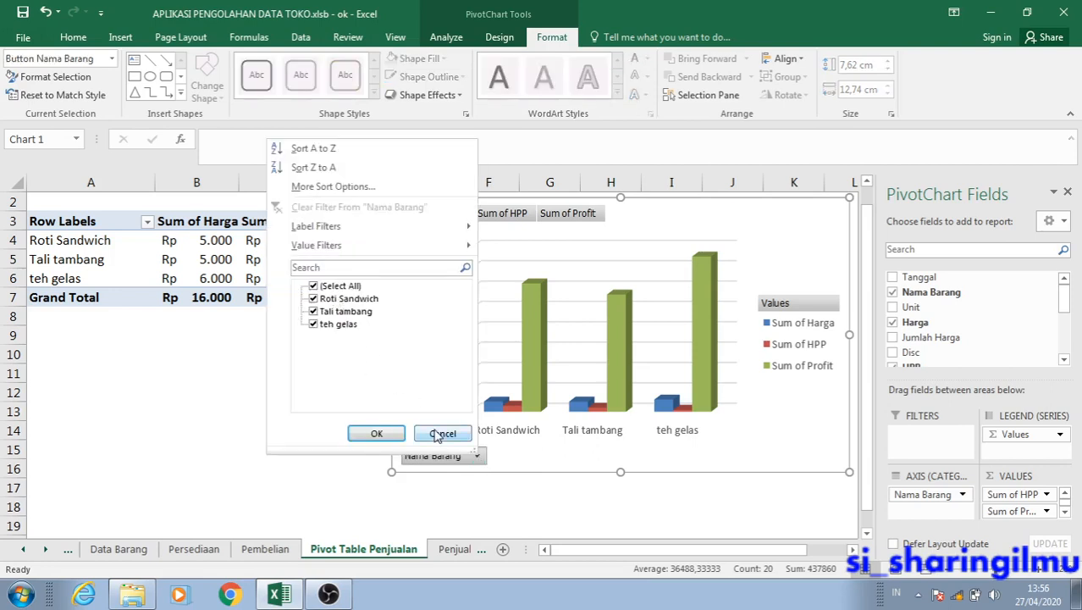
left_click(315, 288)
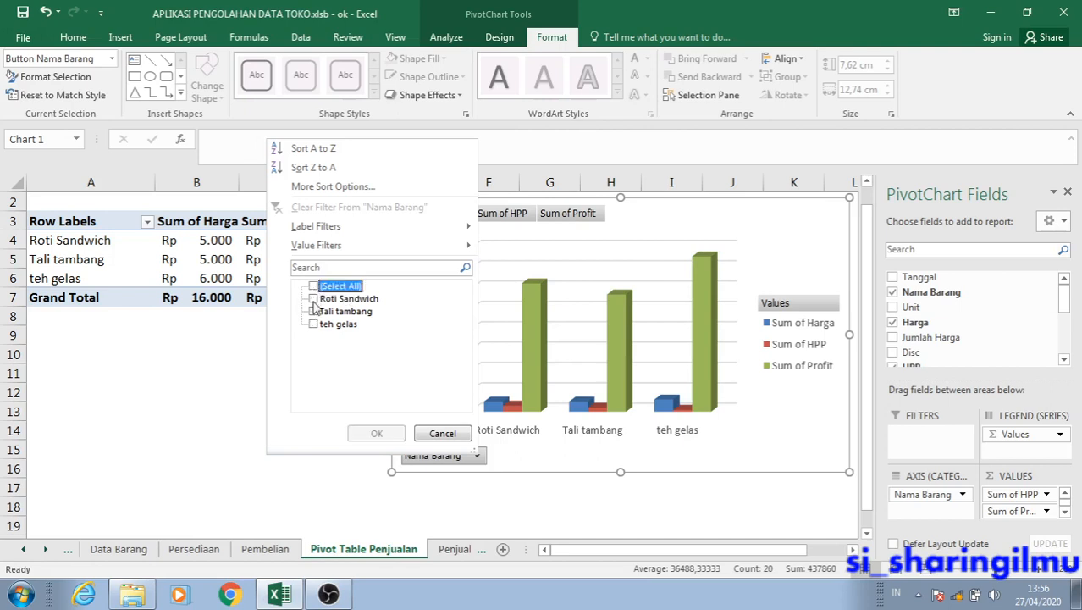
left_click(314, 300)
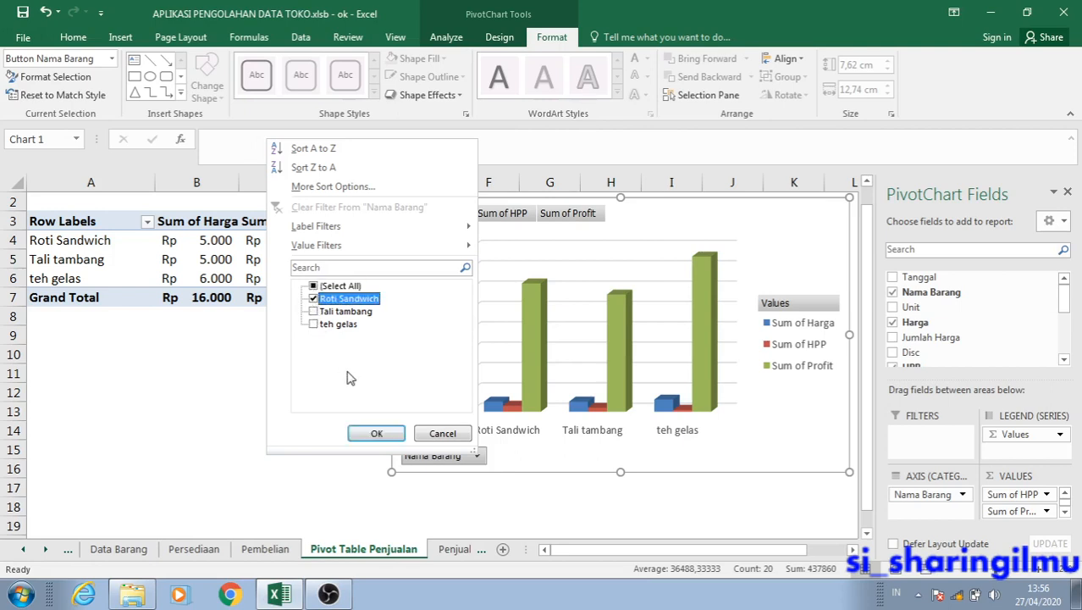
left_click(374, 434)
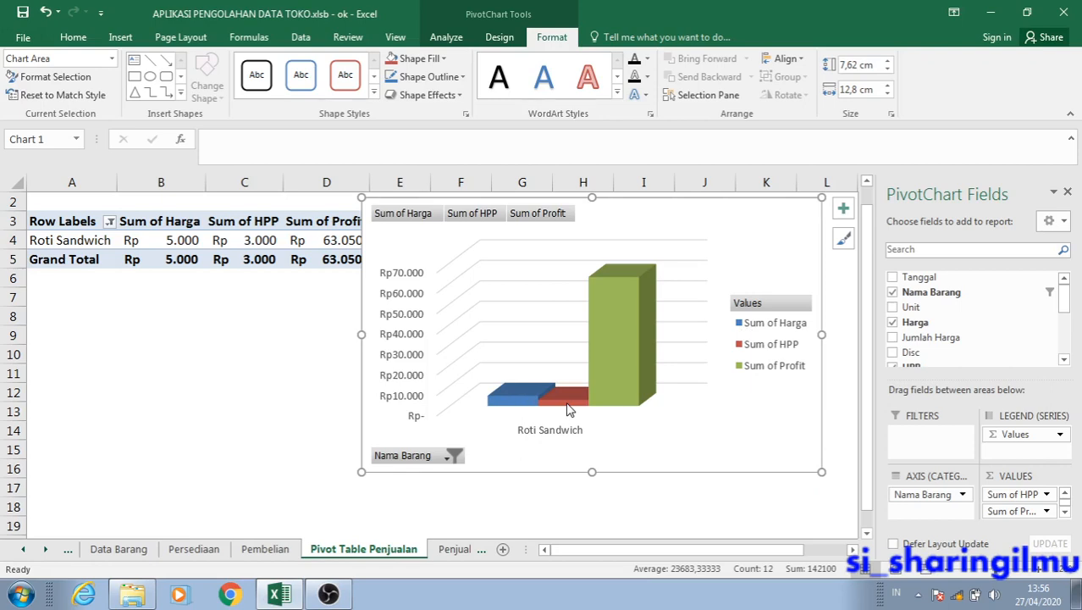
left_click(607, 363)
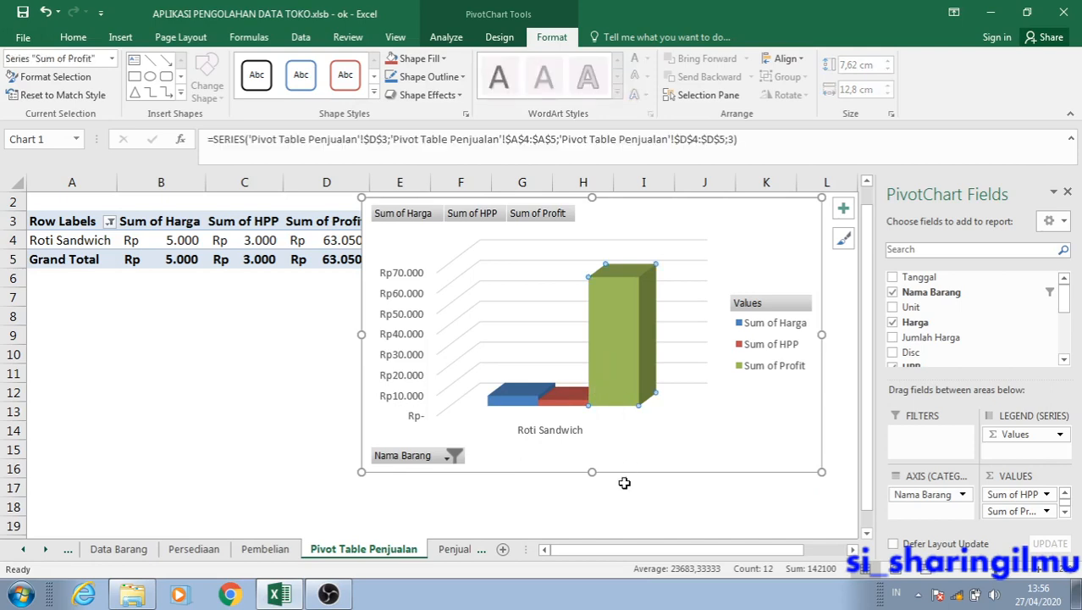
left_click(625, 501)
left_click(610, 379)
left_click(609, 378)
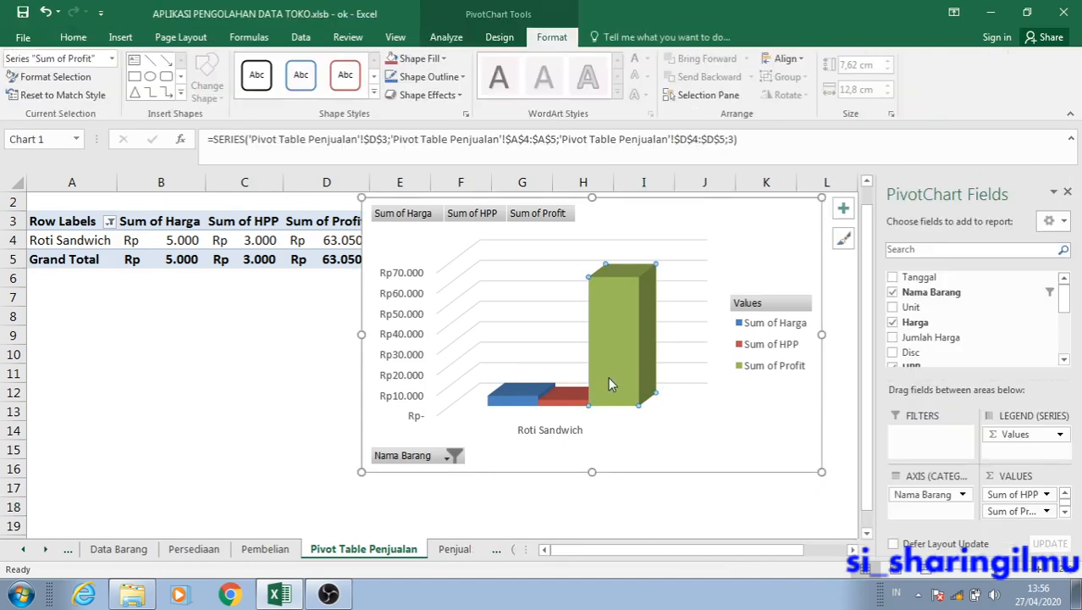
Add Tali tambang and teh gelas back to the PivotChart's Nama Barang filter and select the Sum of Profit series.
left_click(447, 458)
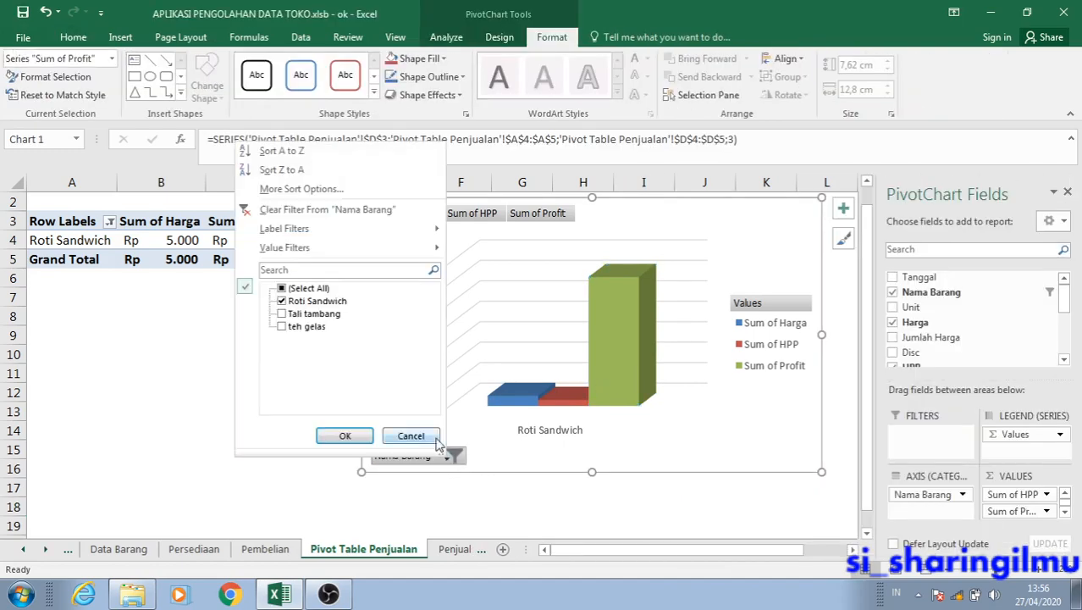
left_click(304, 314)
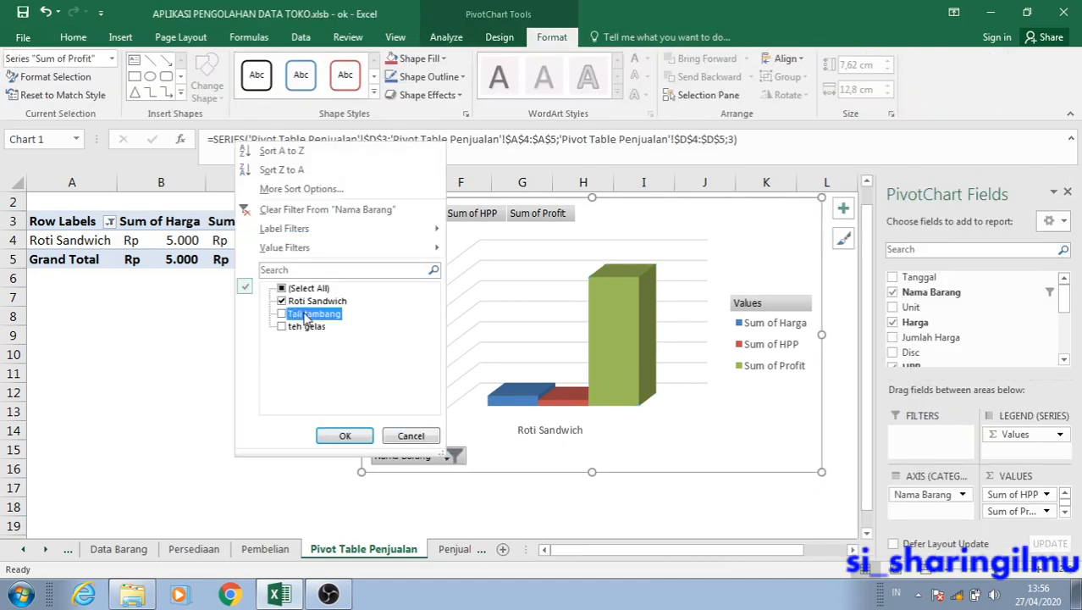
left_click(281, 314)
left_click(282, 327)
left_click(345, 435)
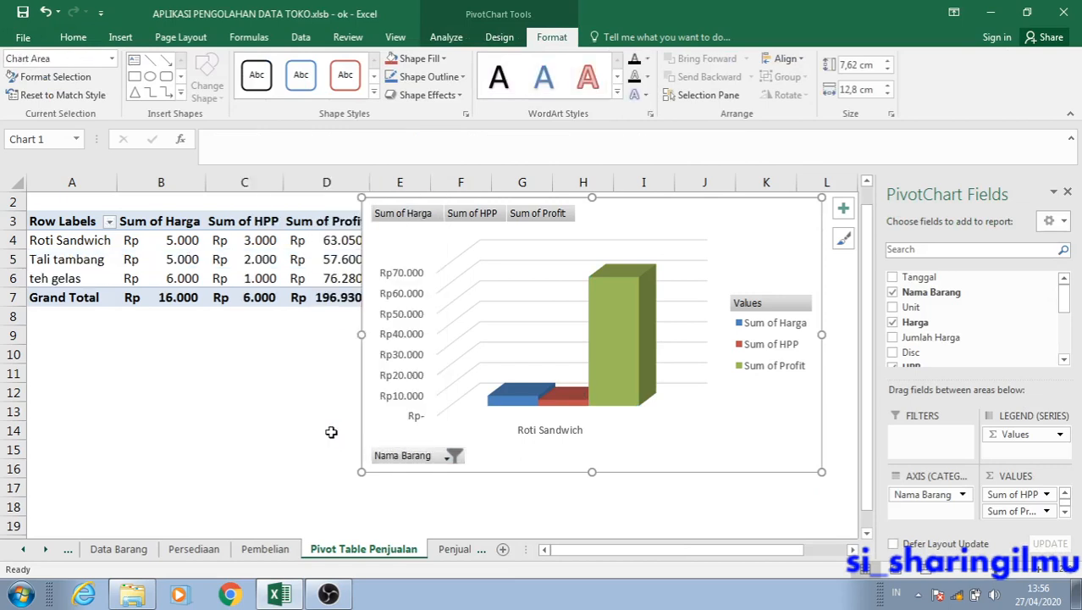
left_click(686, 316)
left_click(671, 269)
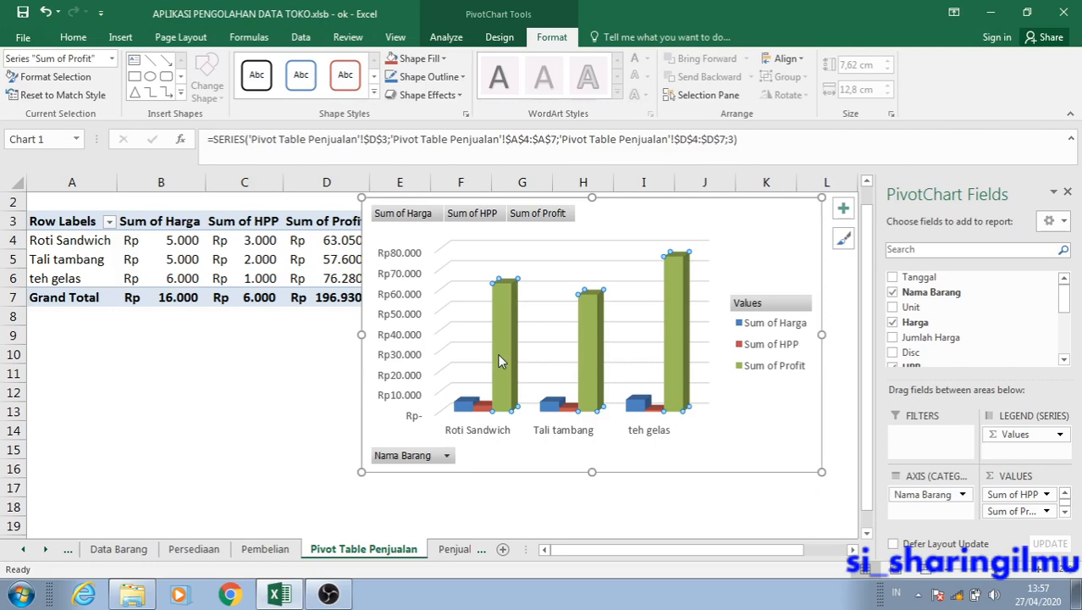
Deselect the Sum of Profit series and review the items included in the PivotChart's Nama Barang filter.
left_click(505, 462)
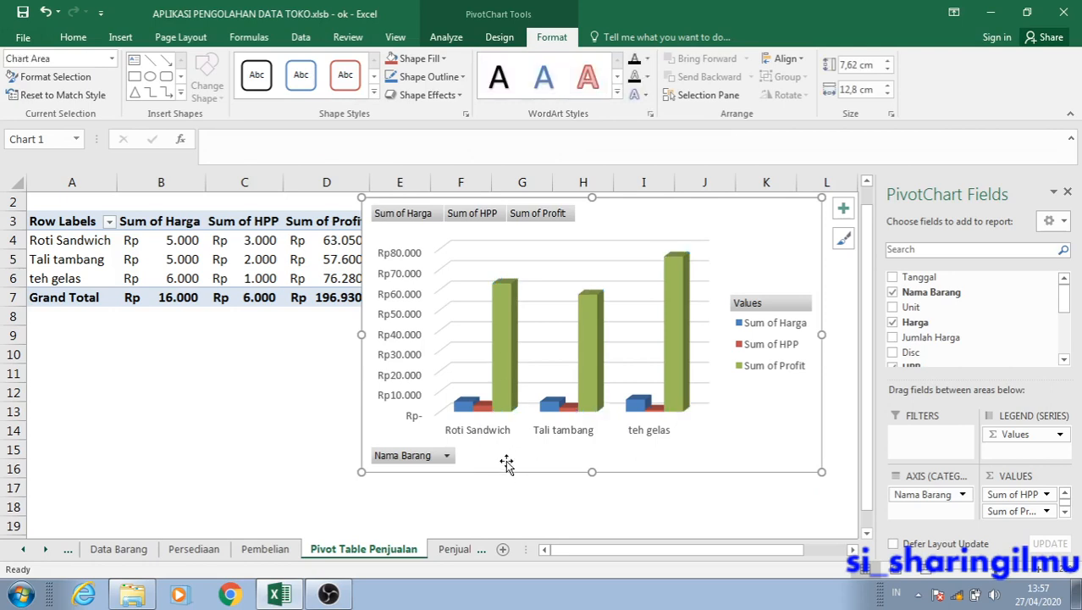
left_click(439, 456)
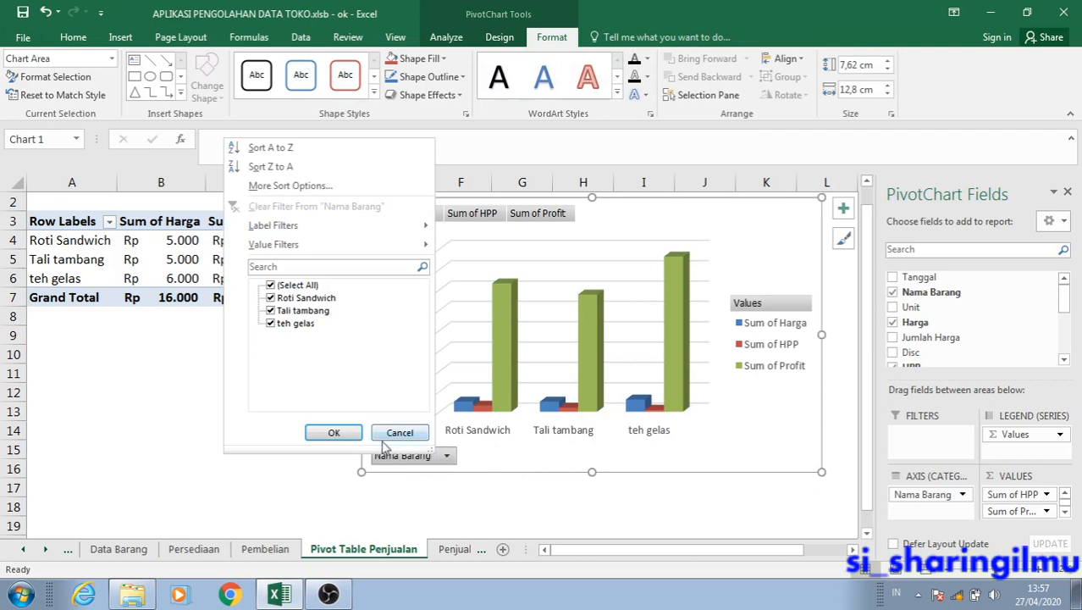
left_click(333, 433)
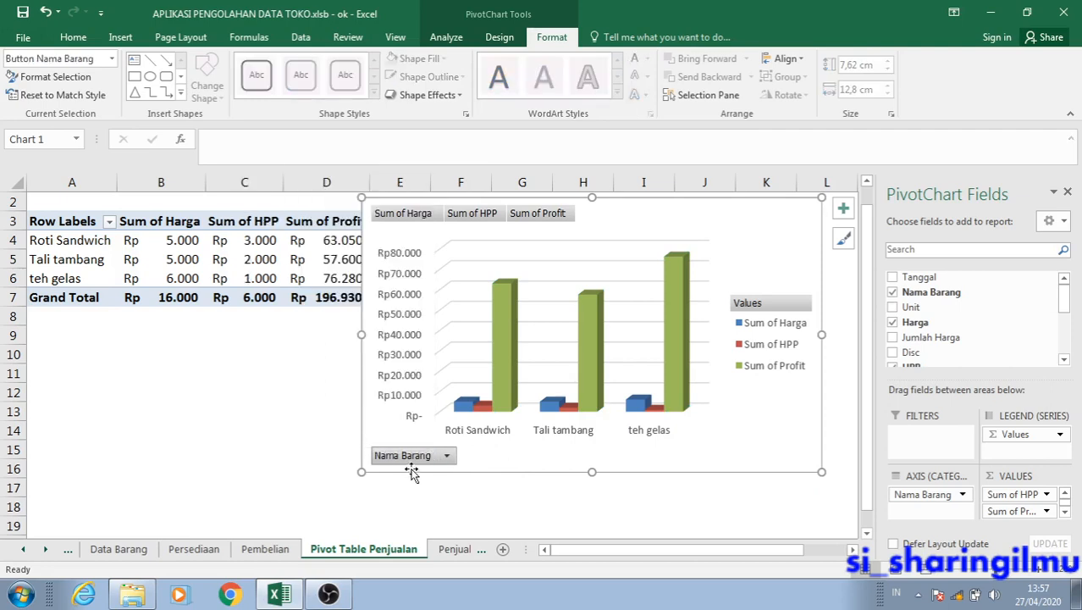
Add the Tanggal field to the PivotChart's axis categories and remove the Quarters field from the report.
left_click(924, 513)
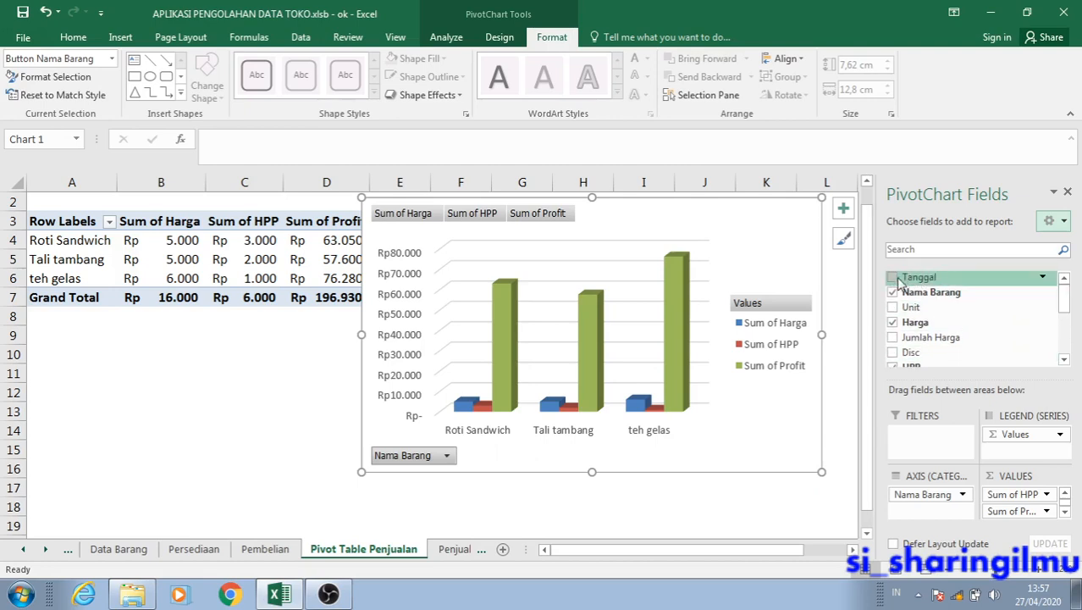
left_click_drag(911, 280, 925, 520)
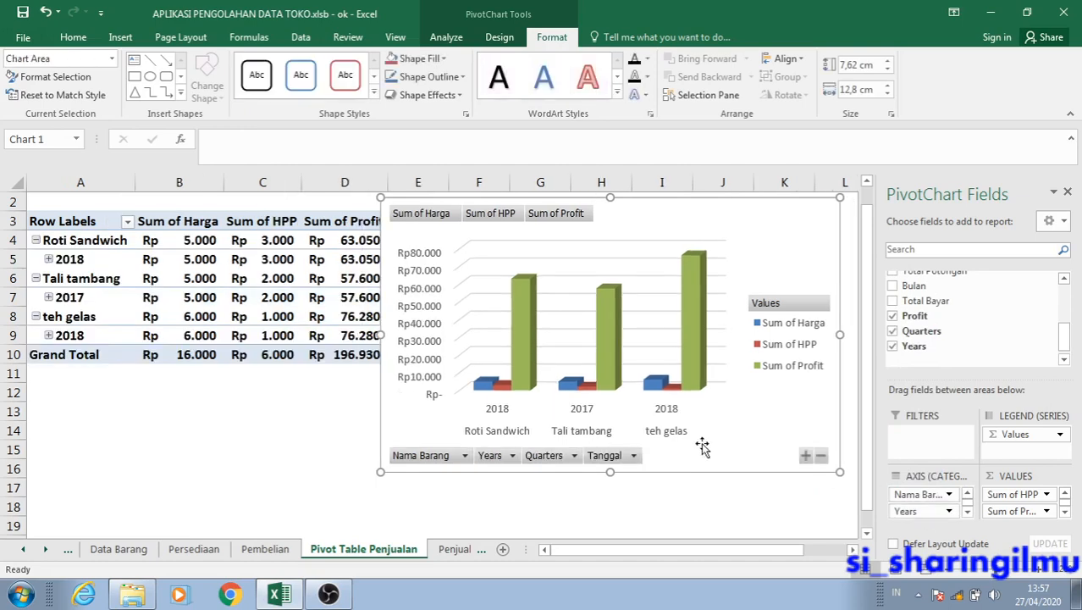
left_click(511, 456)
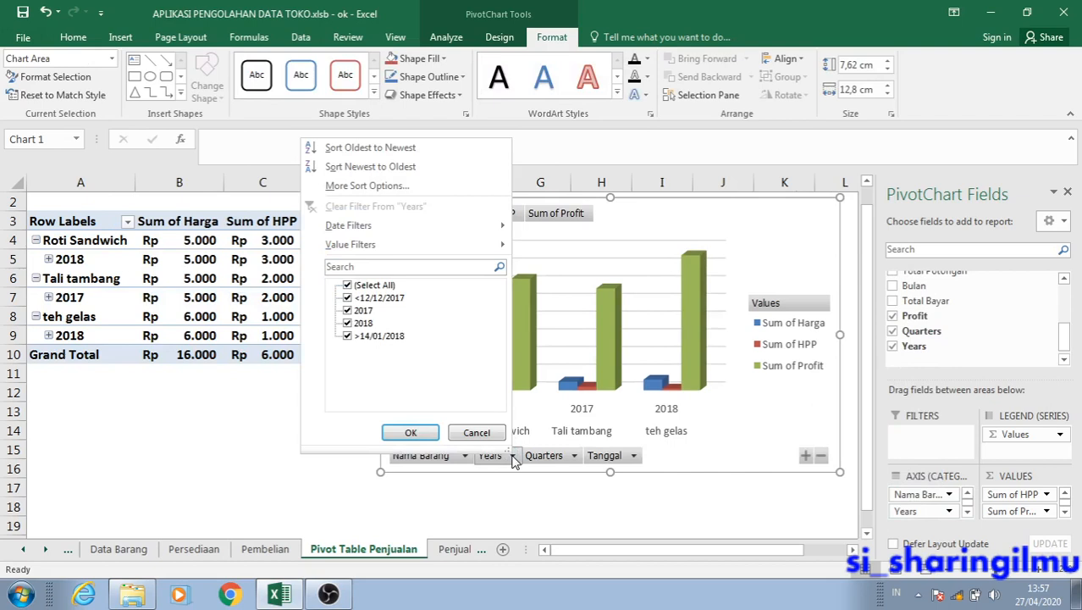
left_click(512, 457)
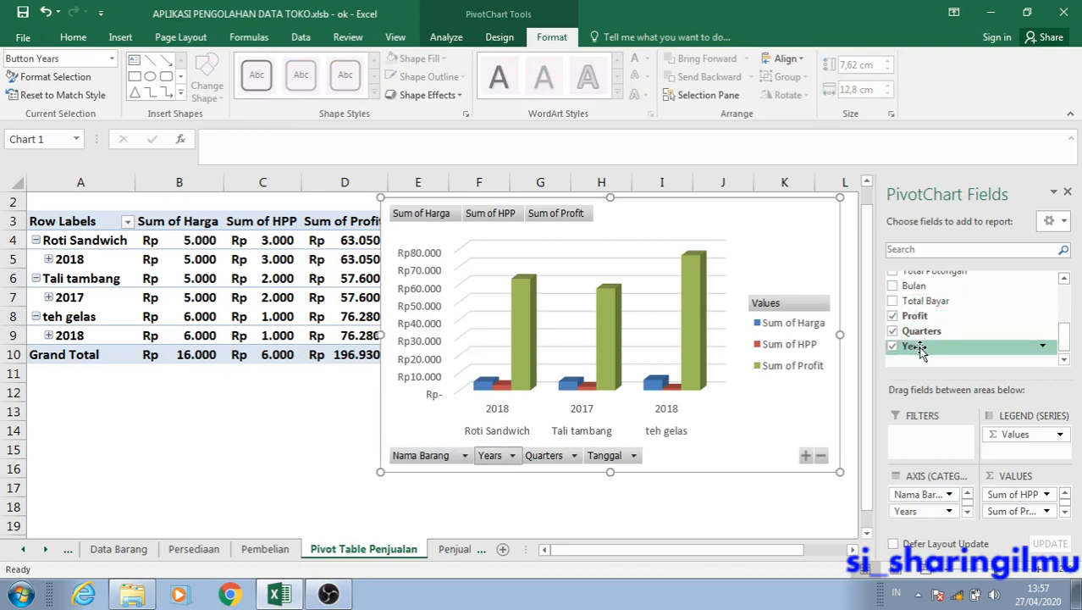
left_click(893, 332)
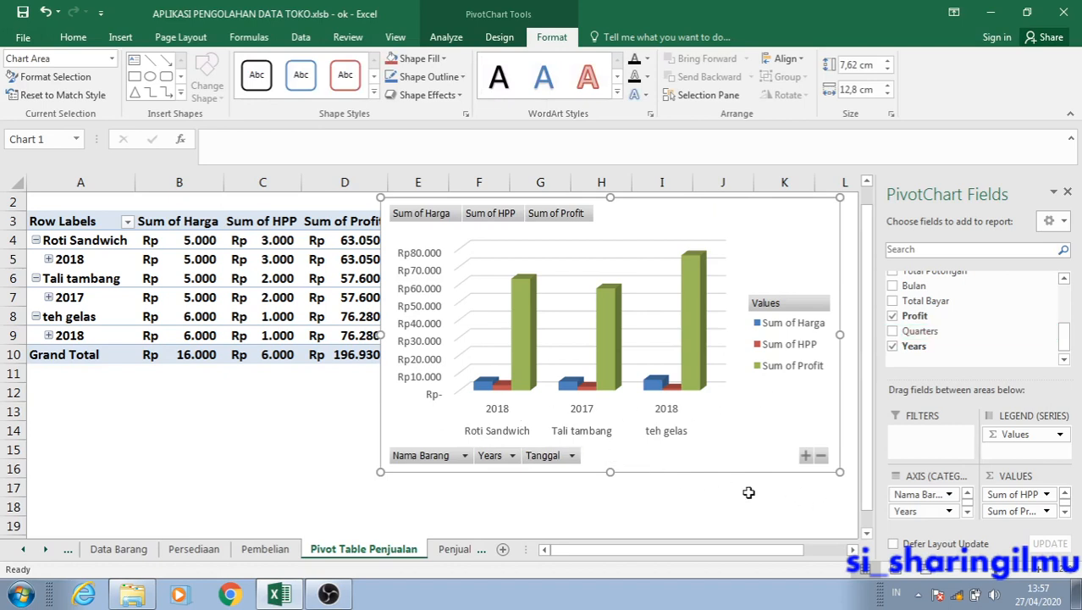
Filter the PivotChart's Years field to show only 2018.
left_click(512, 454)
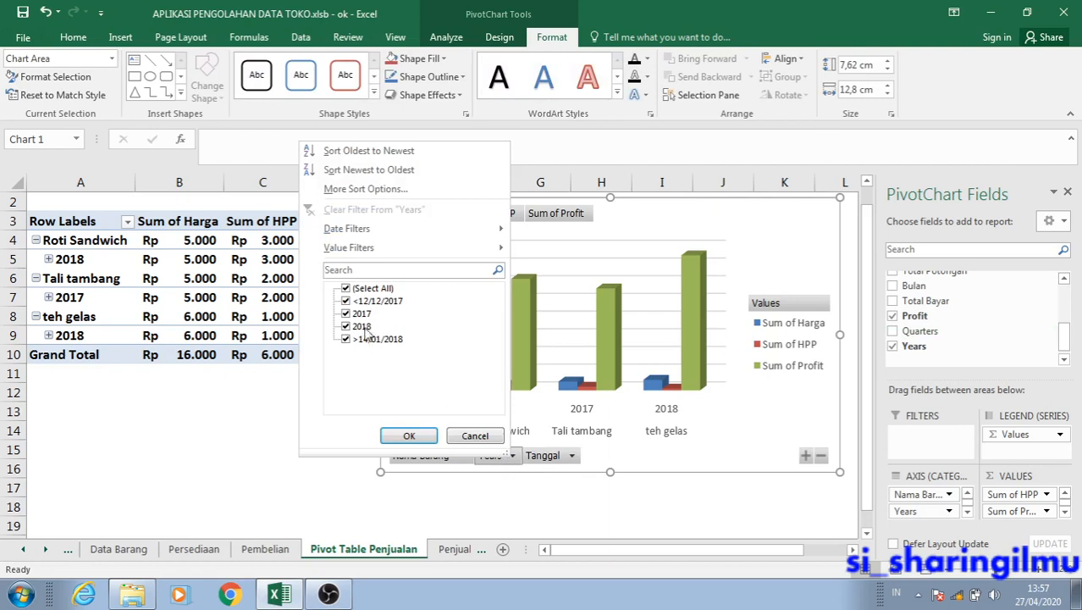
left_click(349, 288)
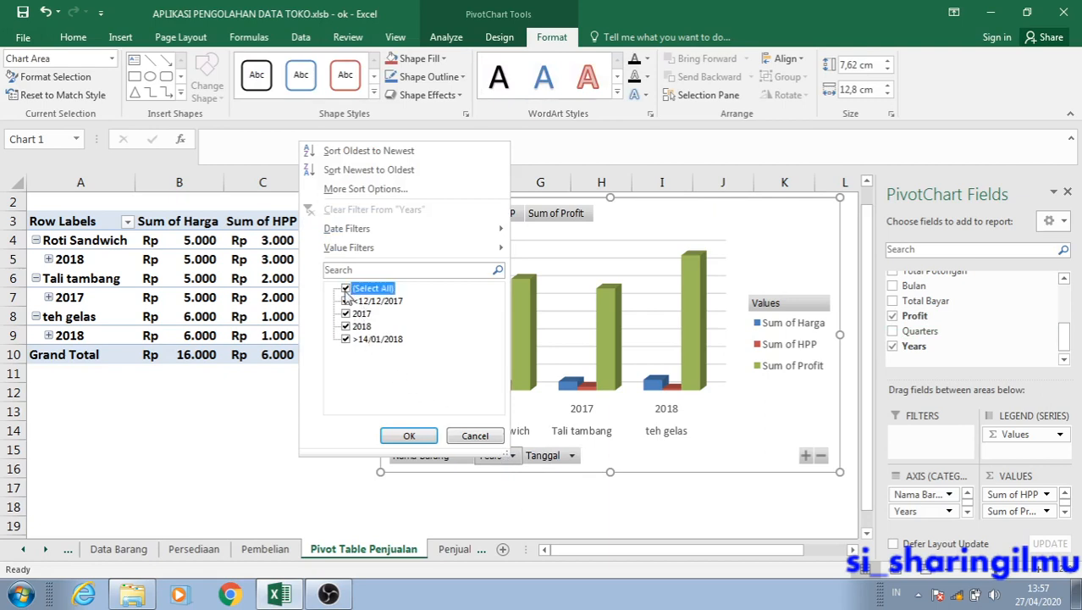
left_click(346, 326)
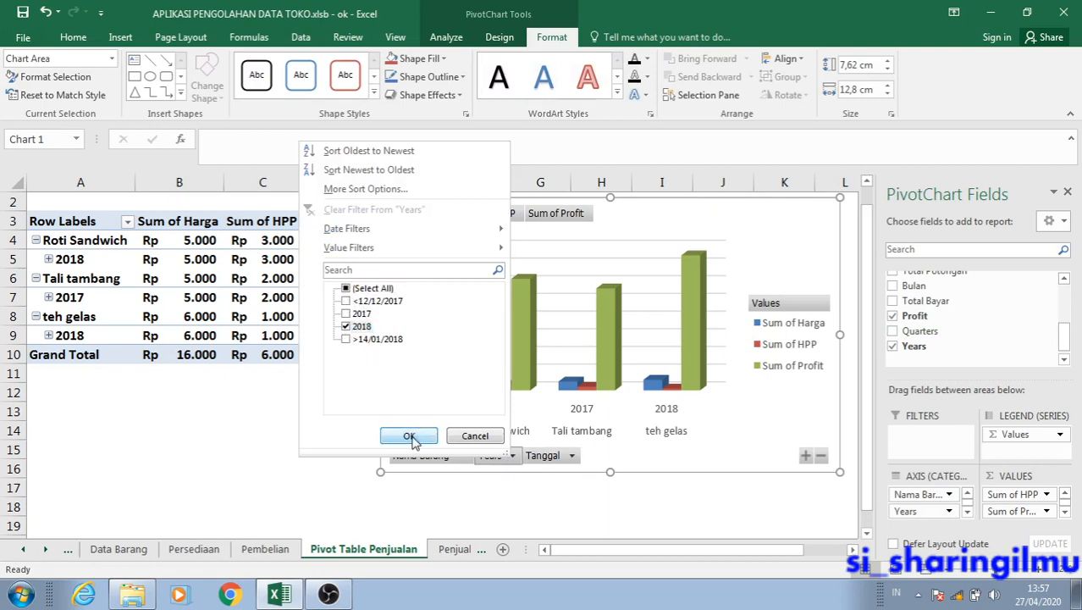
left_click(410, 436)
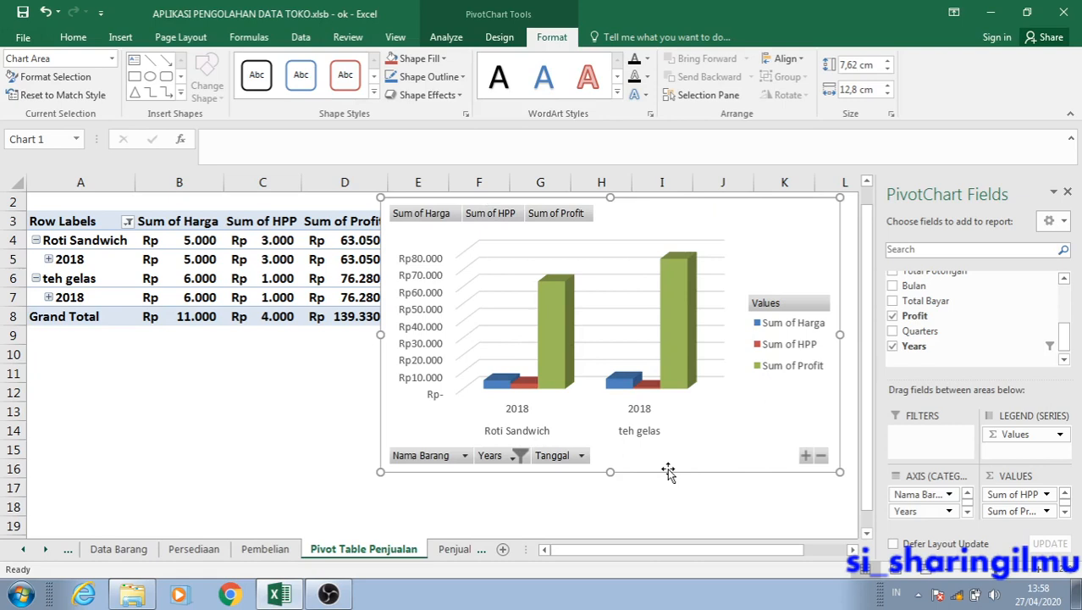
Filter the PivotChart's Tanggal field to show only Apr.
left_click(582, 456)
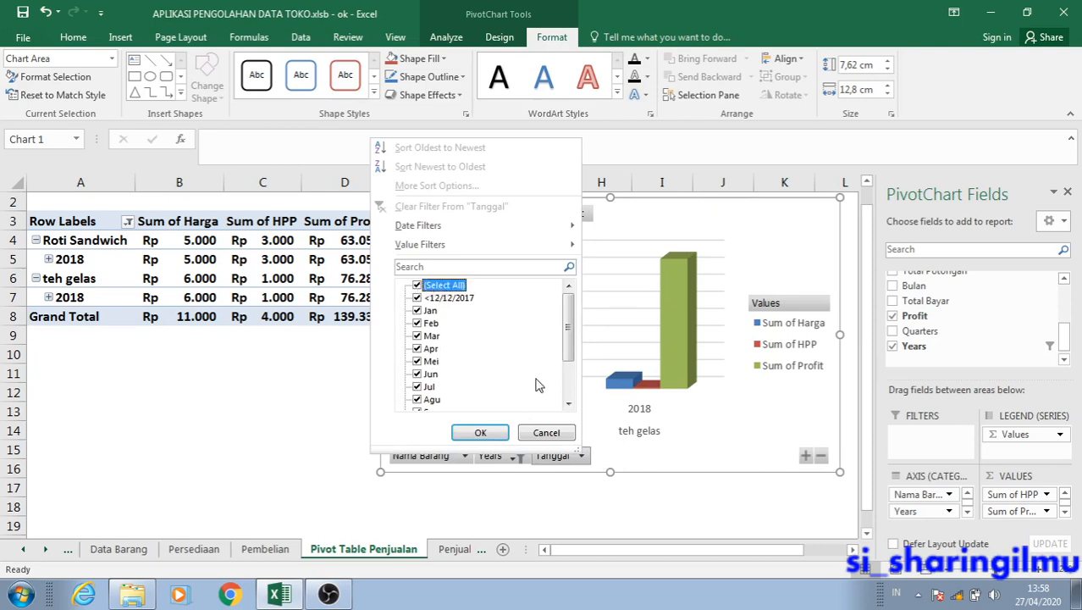
mouse_move(565, 337)
left_mouse_down()
mouse_move(569, 376)
mouse_move(560, 322)
left_mouse_up()
left_click(416, 285)
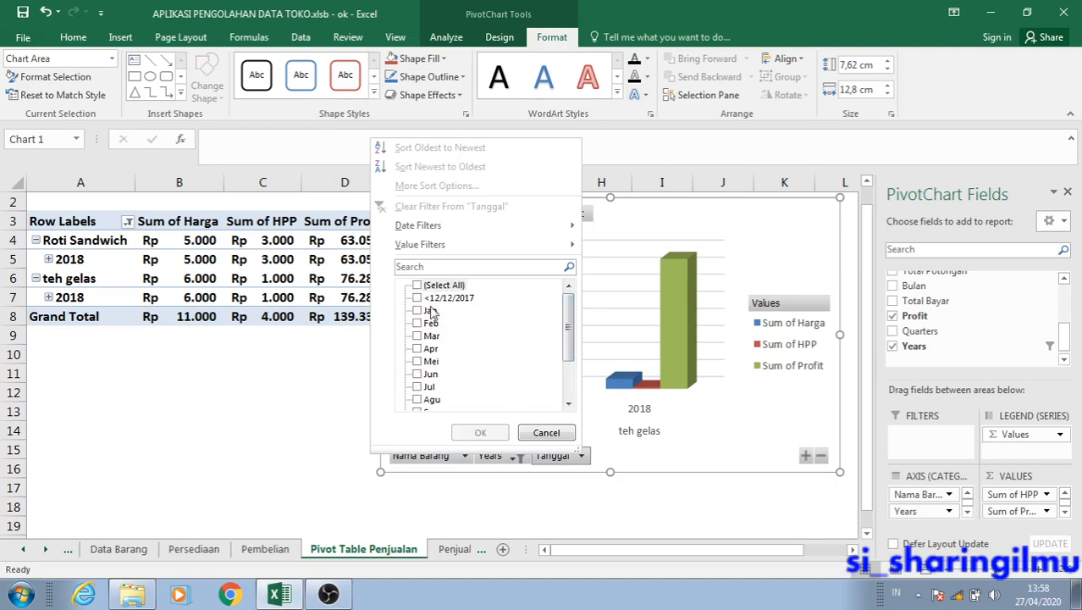
left_click(430, 349)
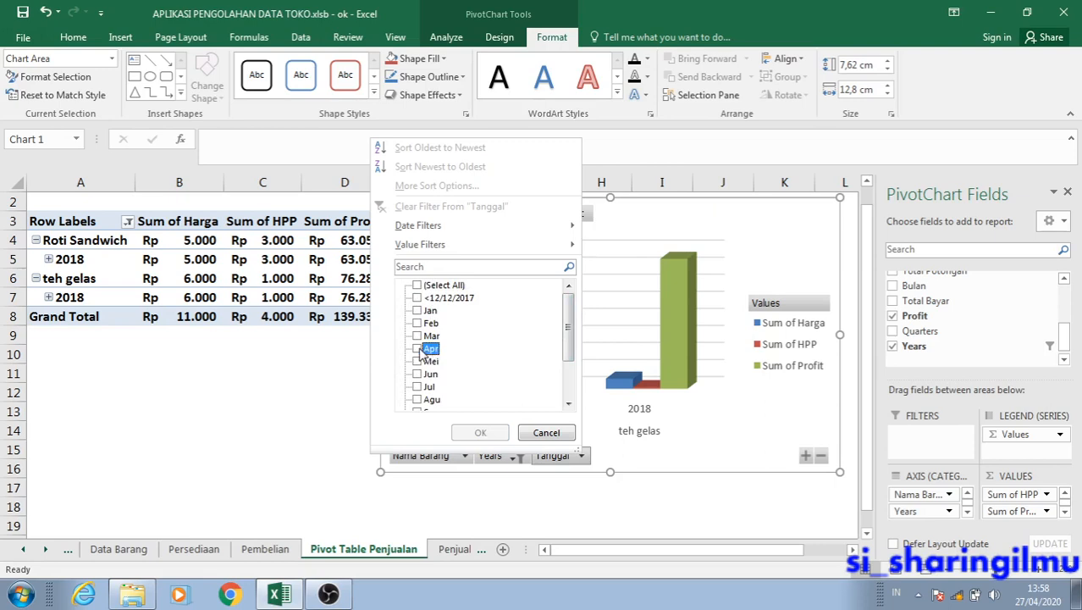
left_click(418, 349)
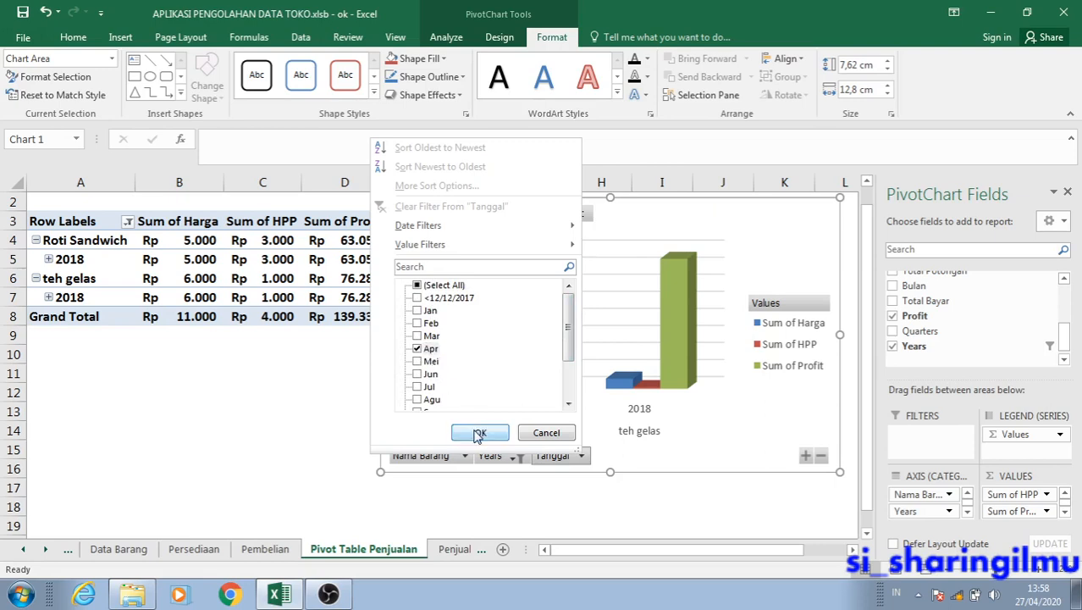
left_click(479, 434)
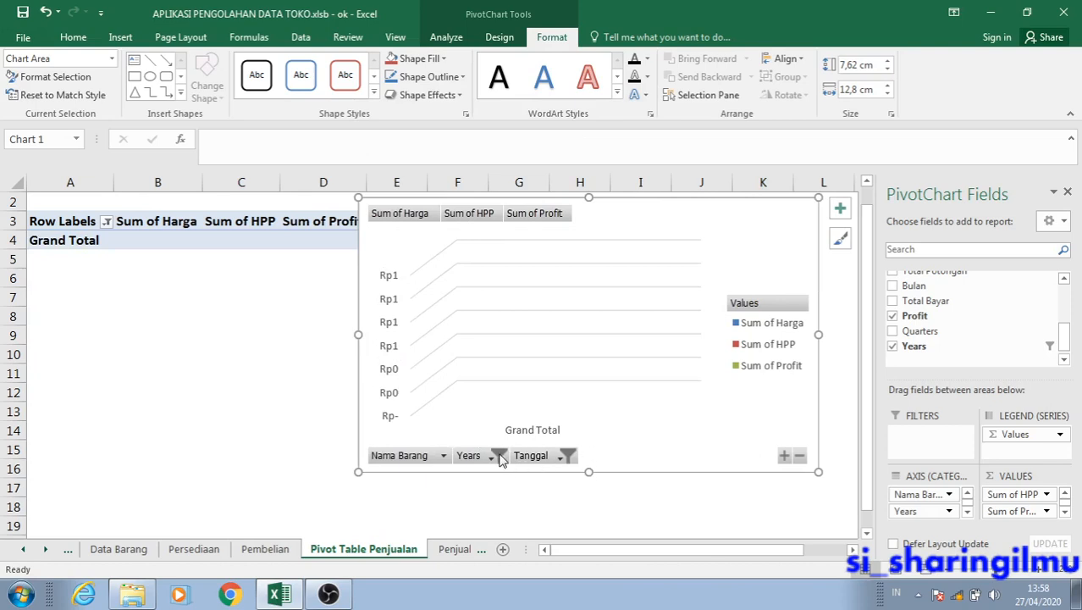
Check the Years filter and restore all months and dates in the PivotChart's Tanggal filter.
left_click(489, 457)
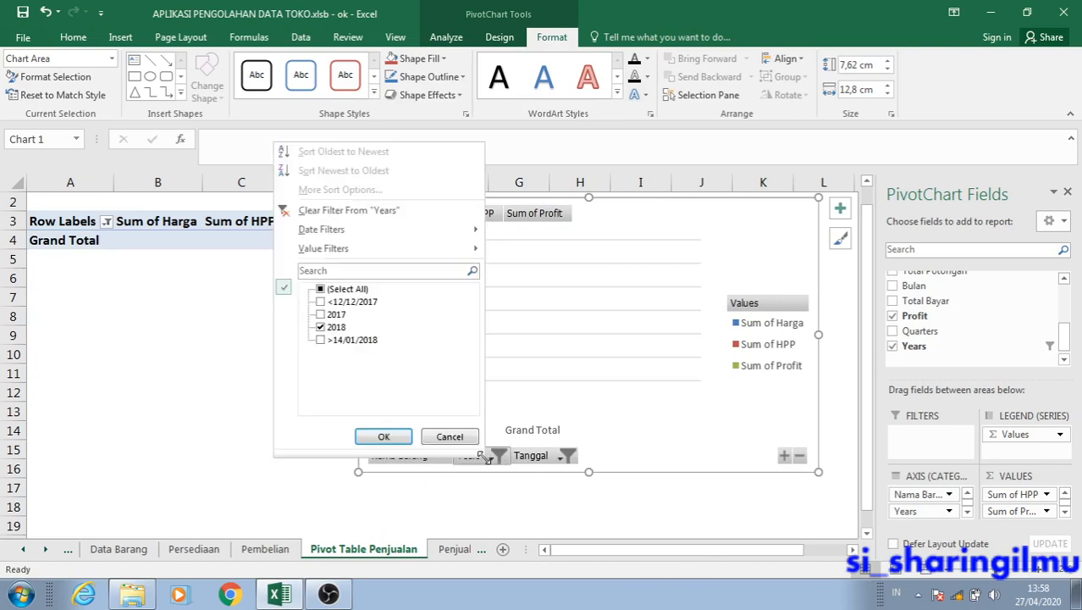
left_click(383, 436)
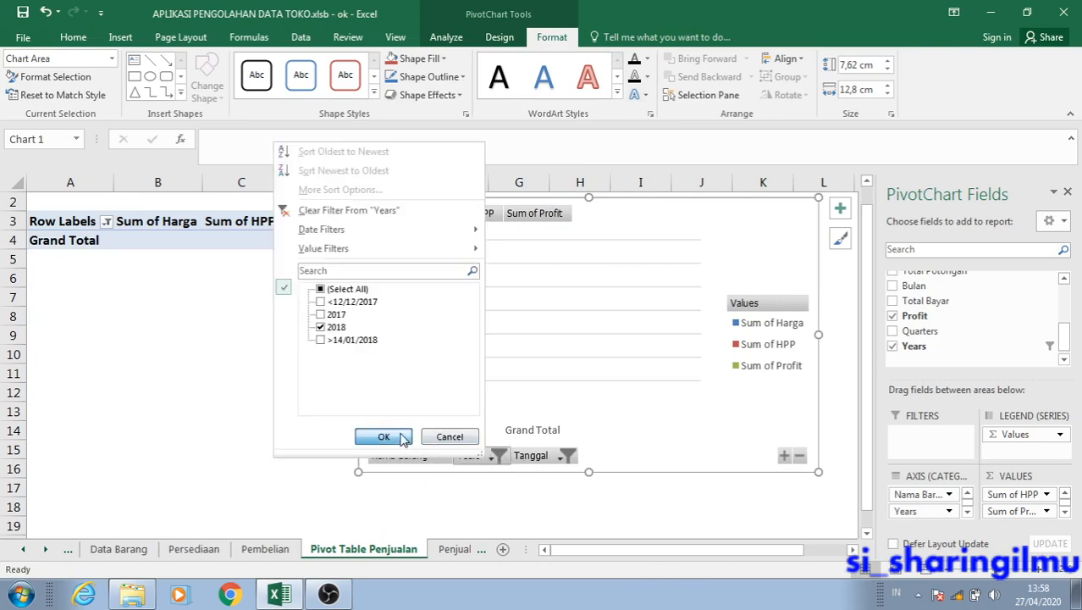
left_click(559, 457)
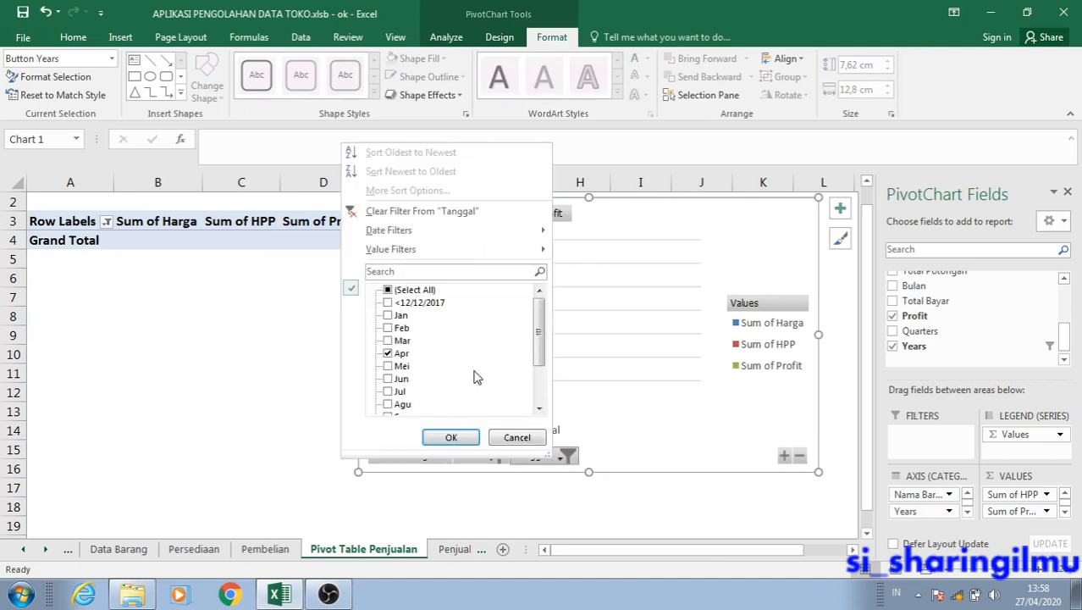
left_click(387, 304)
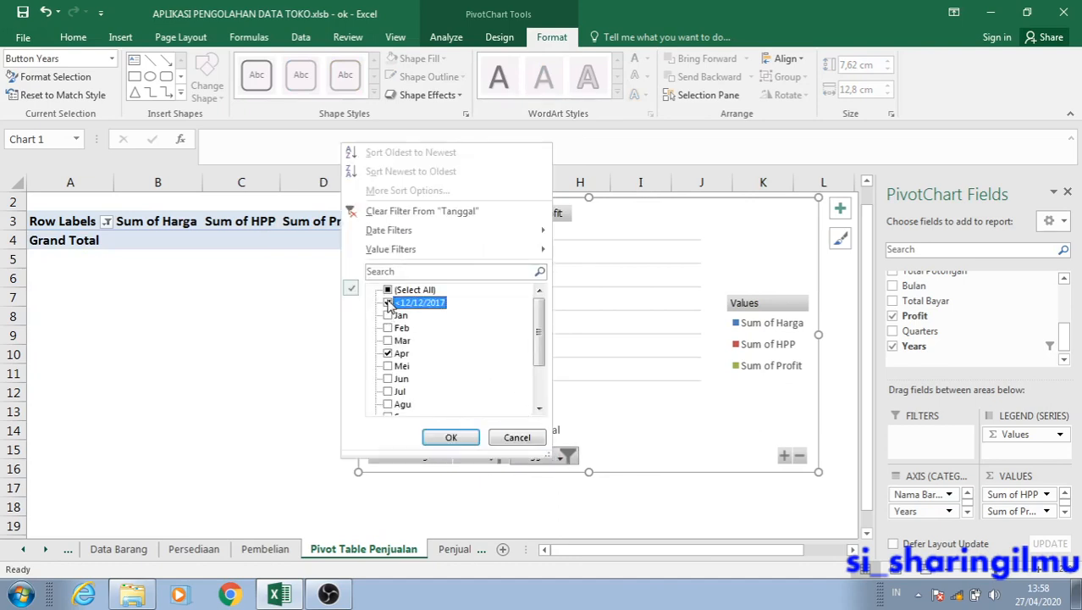
left_click(387, 291)
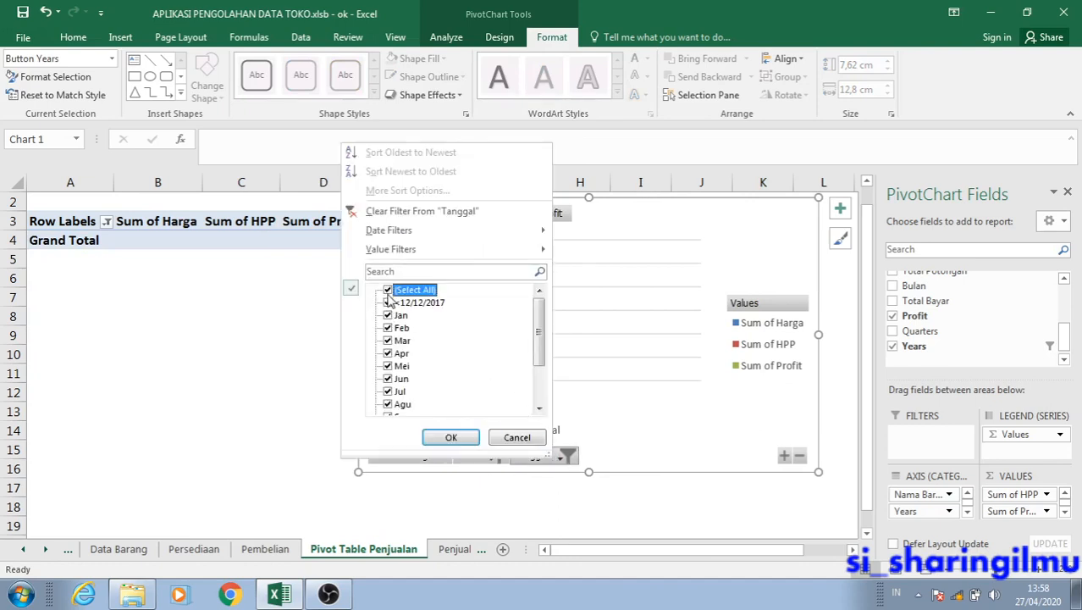
left_click(451, 439)
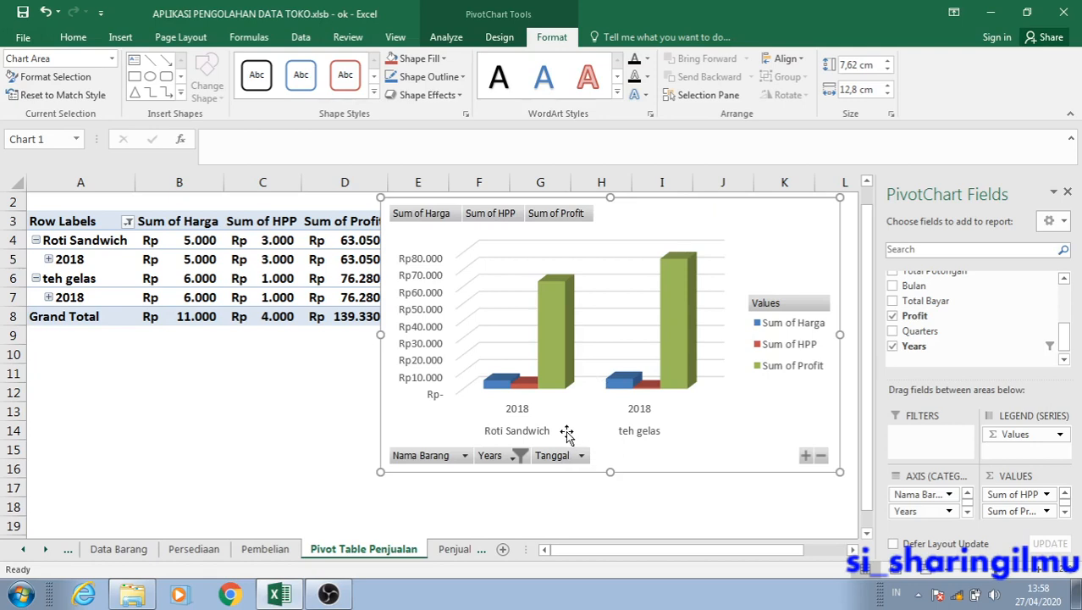
Nudge the plot area within the PivotChart and move the whole chart slightly down and left over the Sum of Profit column.
left_click(561, 414)
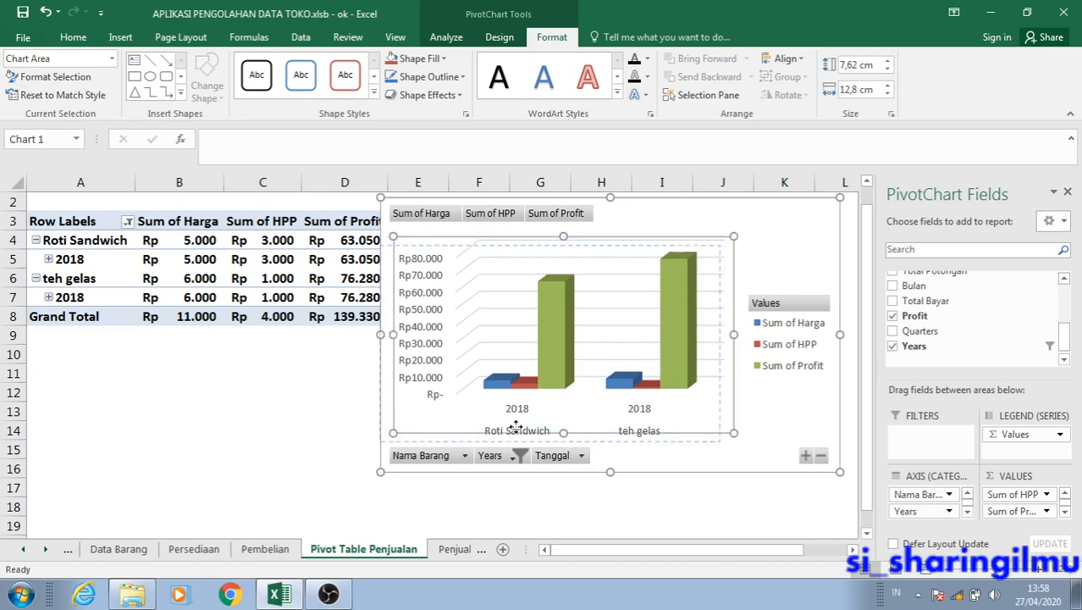
left_click_drag(530, 420, 568, 416)
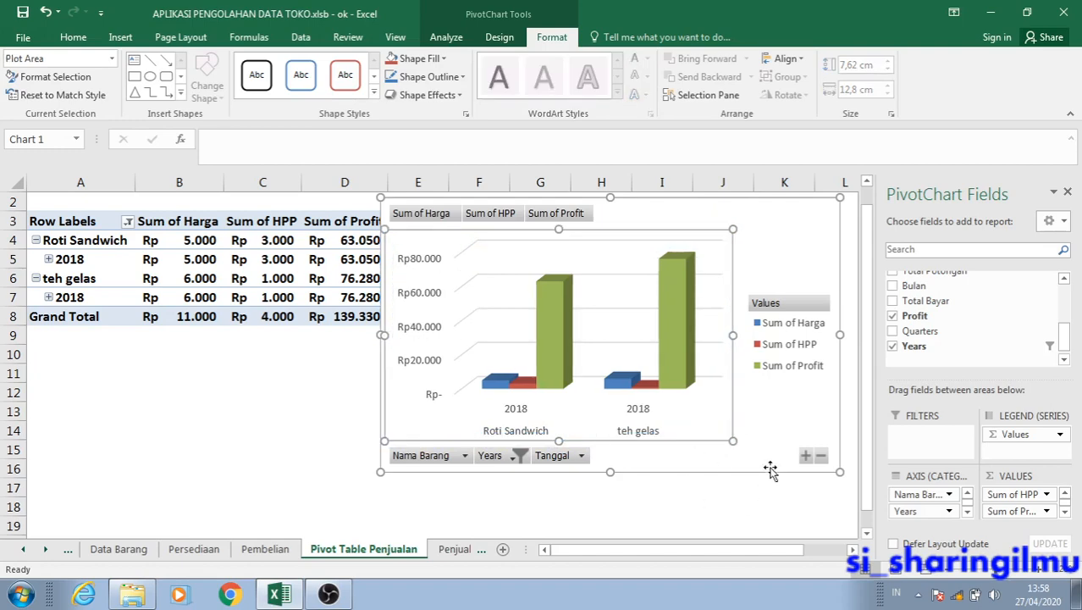
left_click_drag(768, 464, 760, 474)
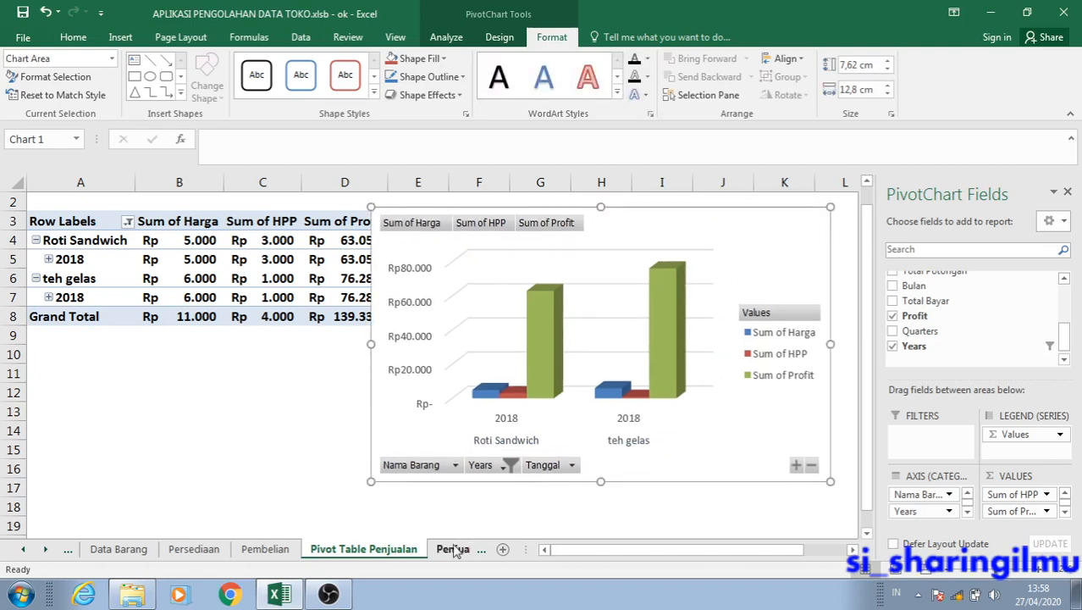
Examine the Tanggal dates of the three sales on the Penjualan sheet and return to the Pivot Table Penjualan sheet.
left_click(451, 549)
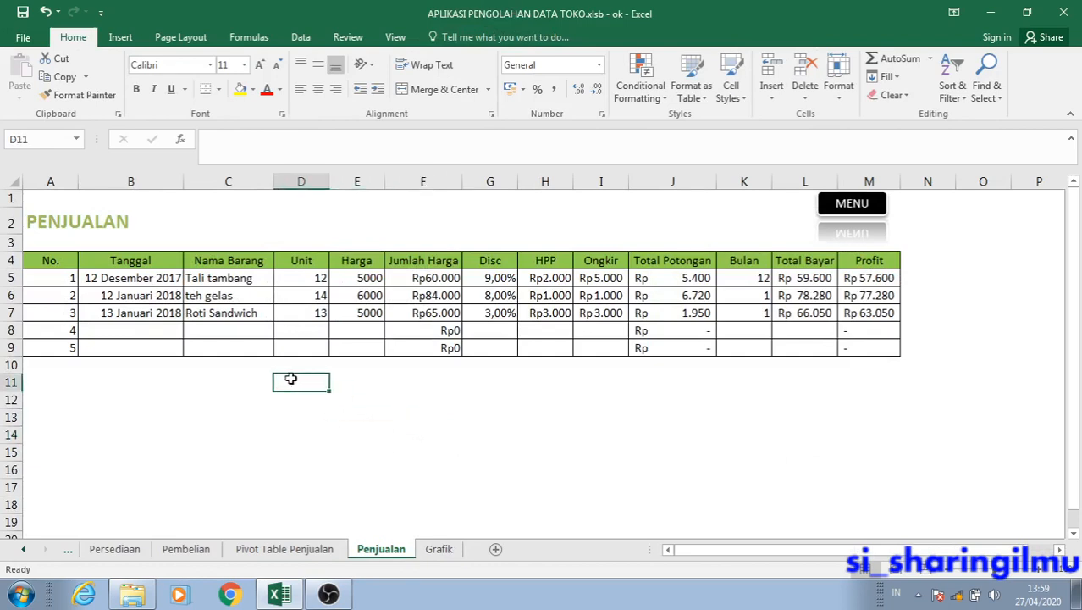
left_click(152, 281)
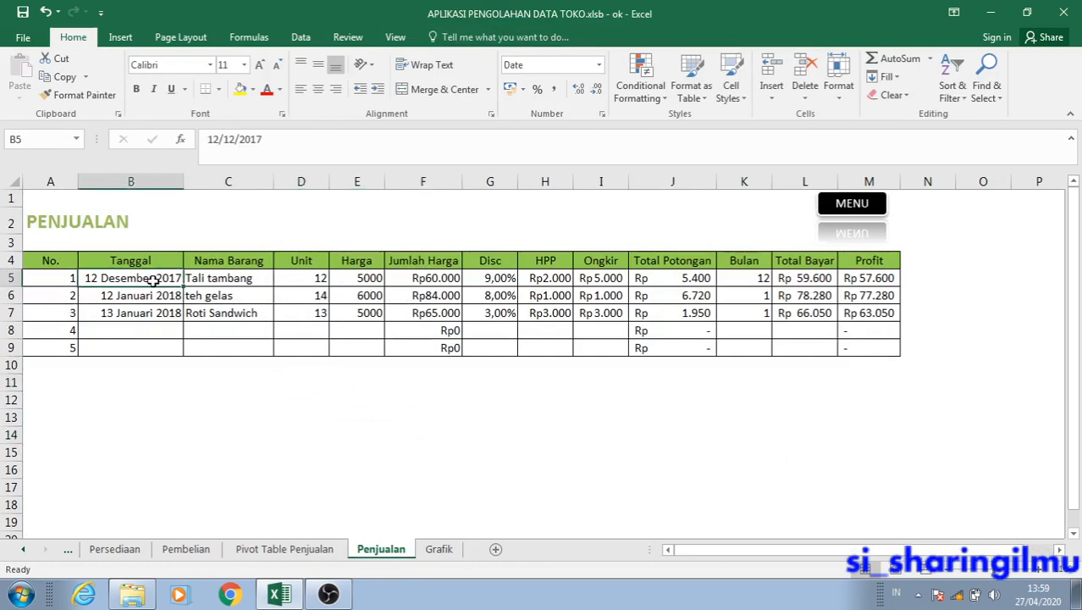
left_click(173, 313)
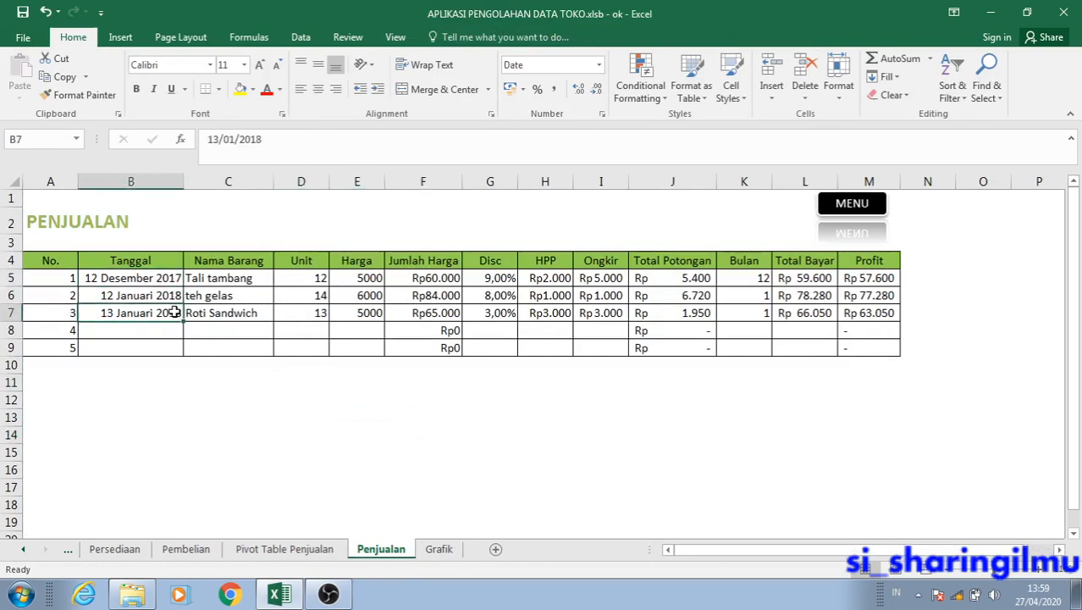
left_click(155, 281)
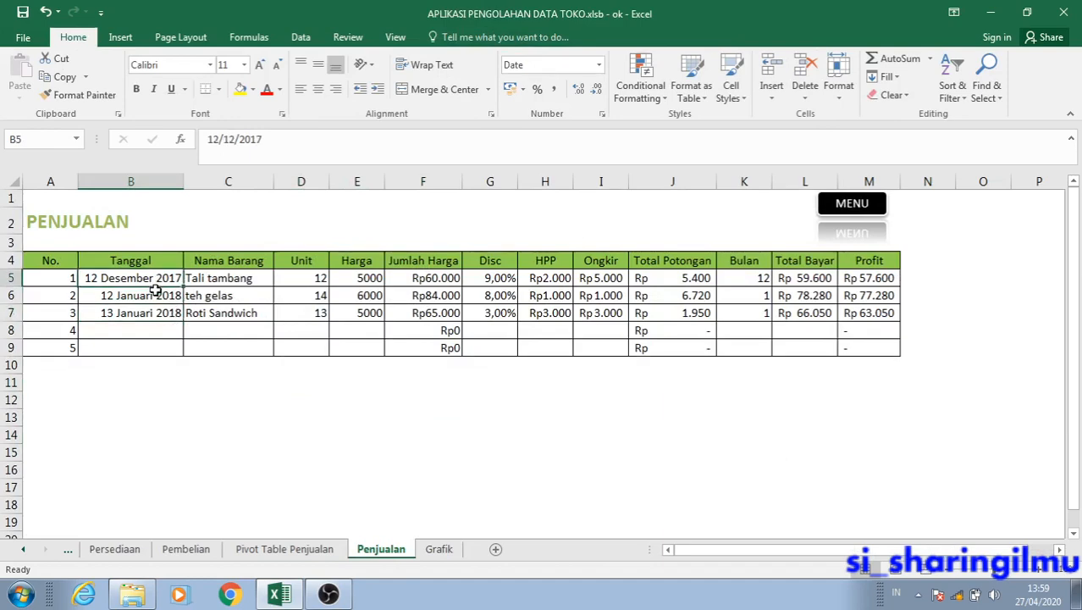
left_click(159, 295)
left_click(438, 549)
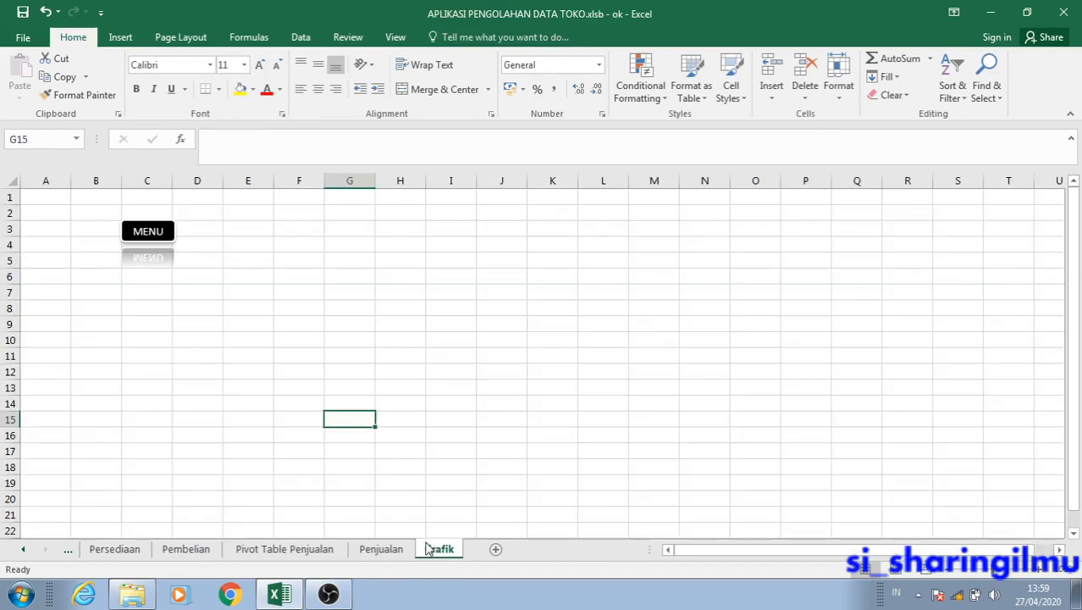
left_click(305, 549)
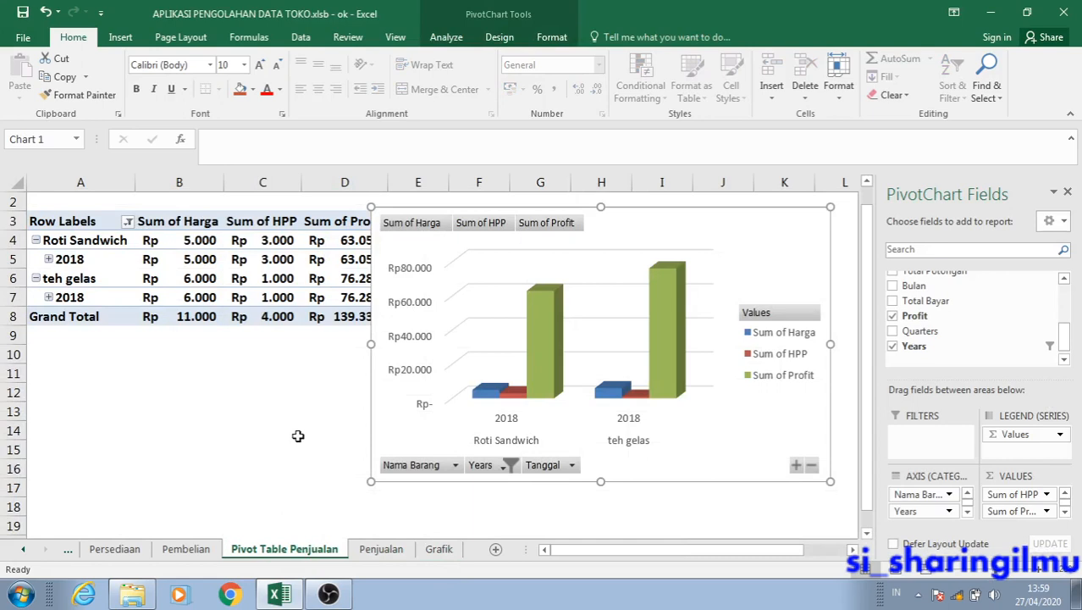
Check the Years filter and filter the PivotChart's Tanggal field to show only Jan.
left_click(501, 472)
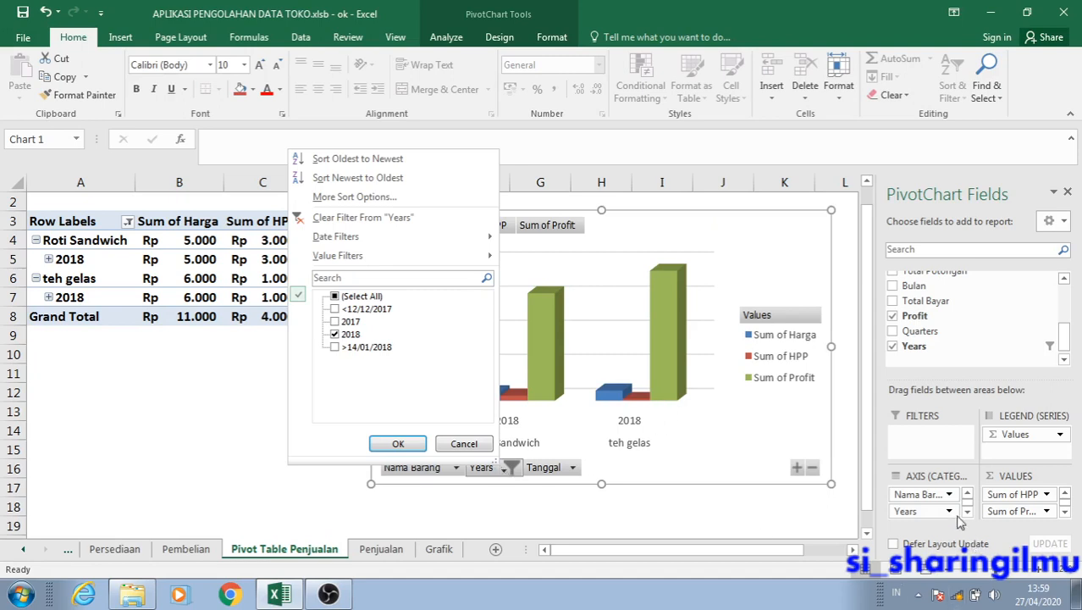
left_click(465, 443)
left_click(541, 470)
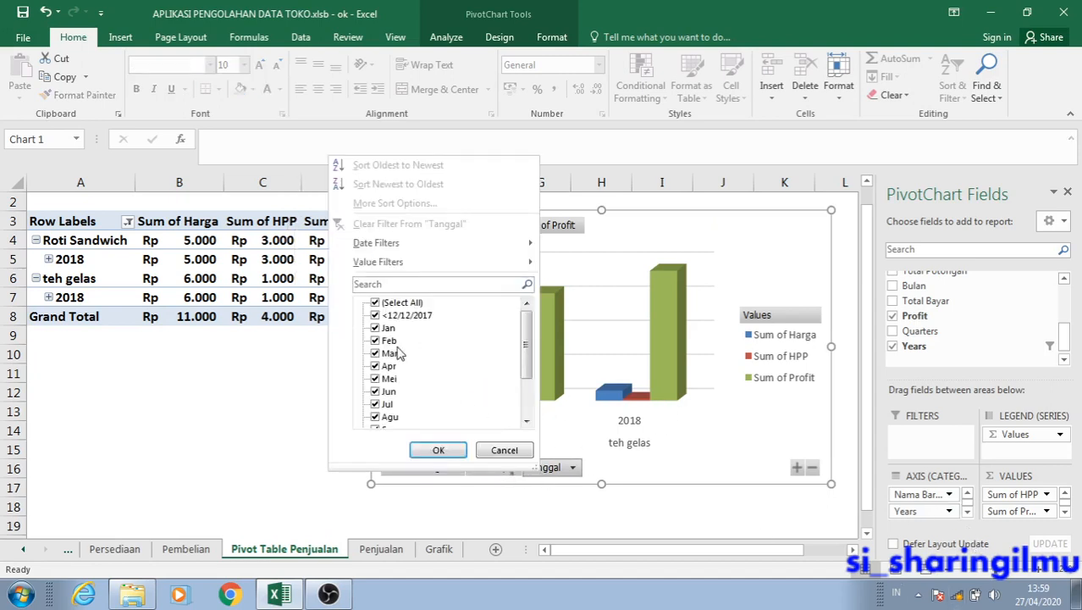
left_click(382, 306)
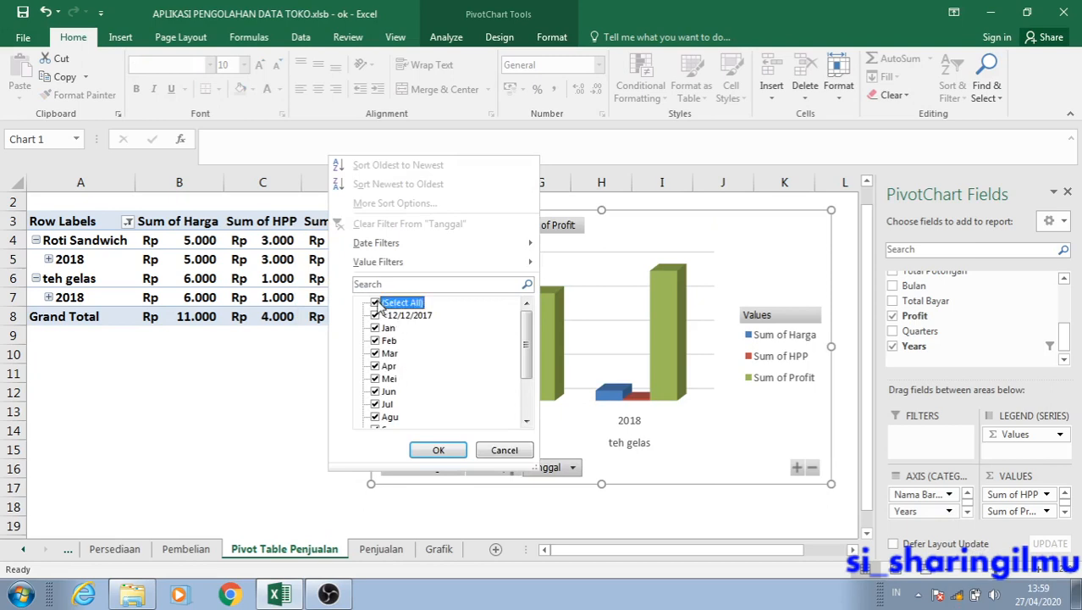
left_click(377, 303)
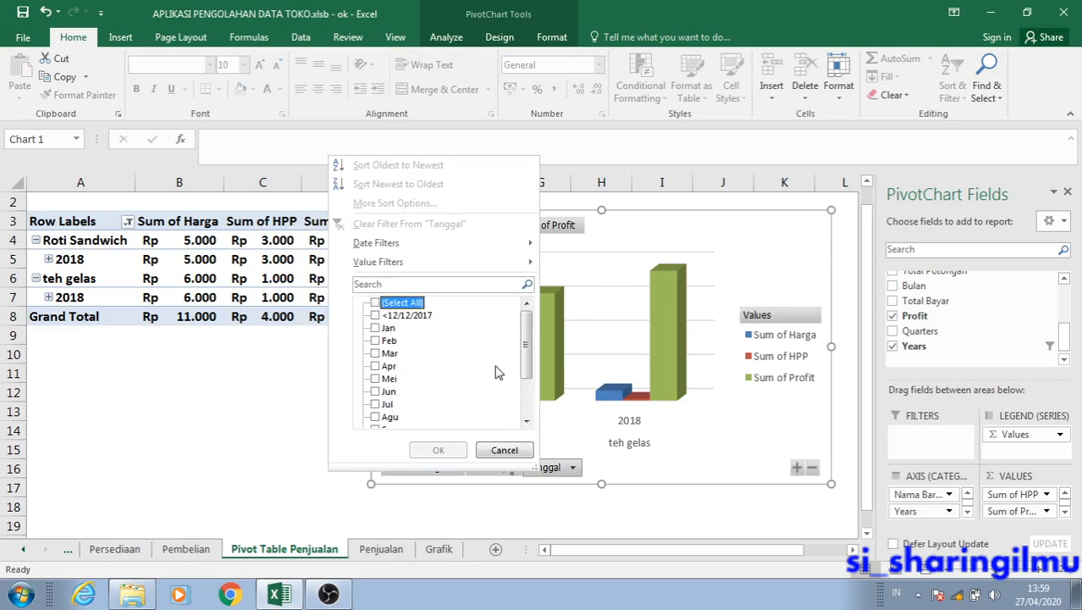
left_click(376, 329)
left_click(437, 450)
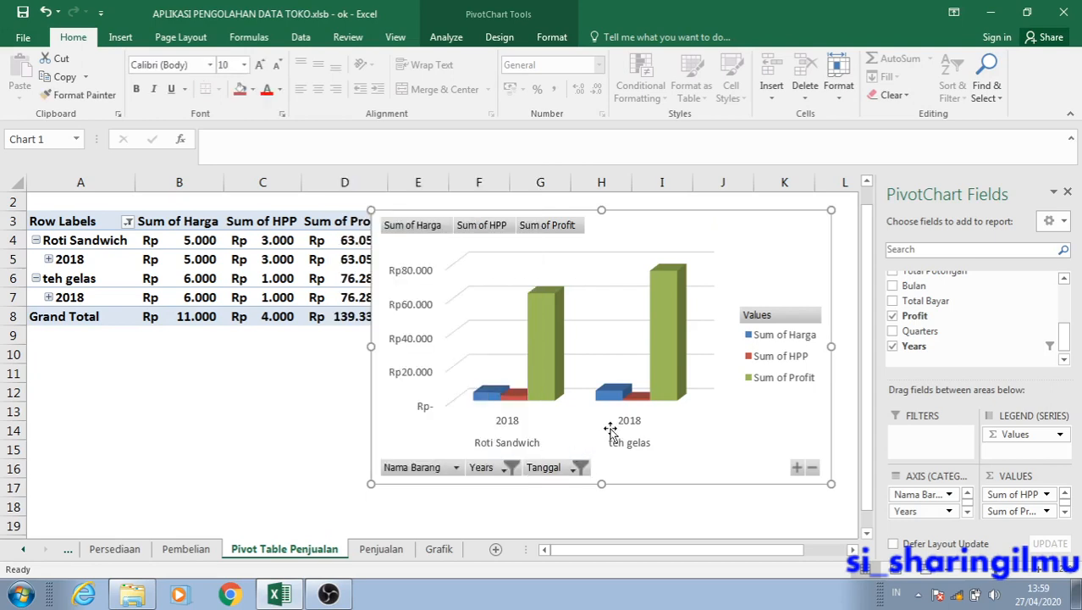
left_click(529, 505)
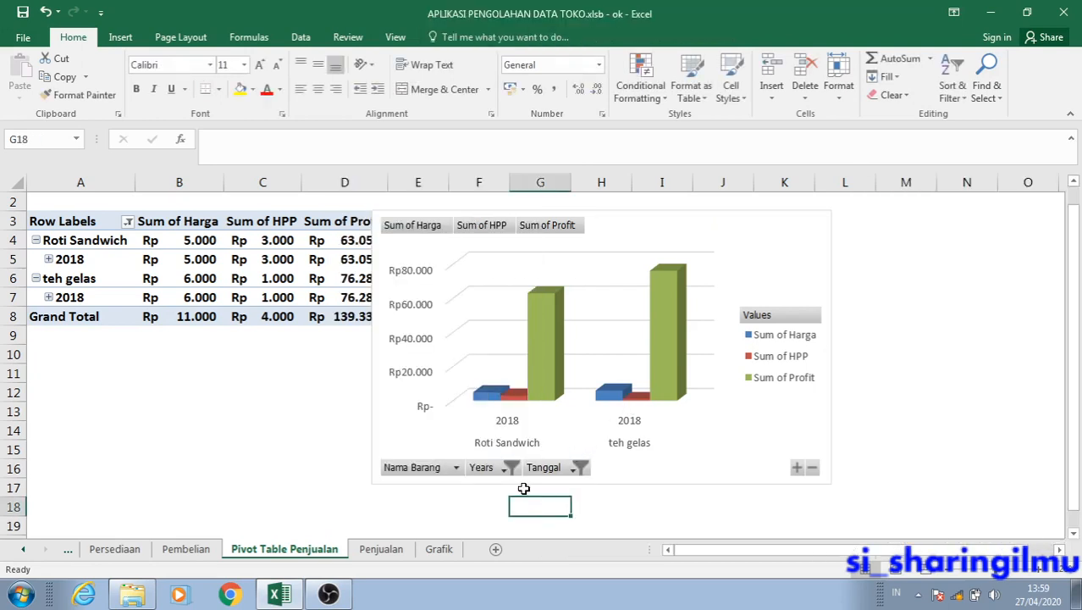
Filter the PivotChart's Tanggal field to show only Mei instead of Jan.
left_click(563, 471)
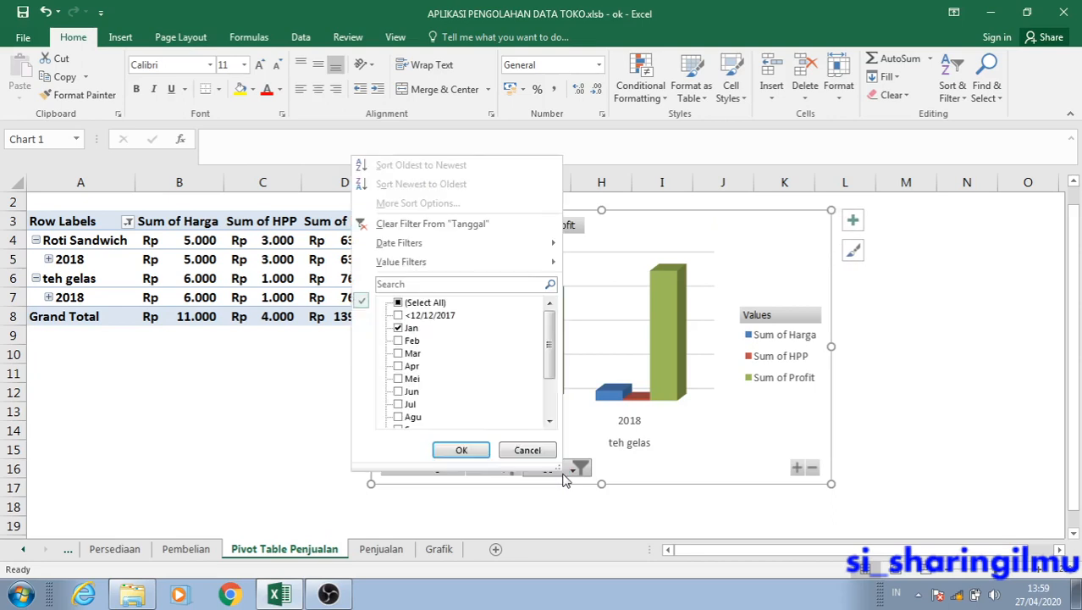
left_click(409, 328)
left_click(414, 380)
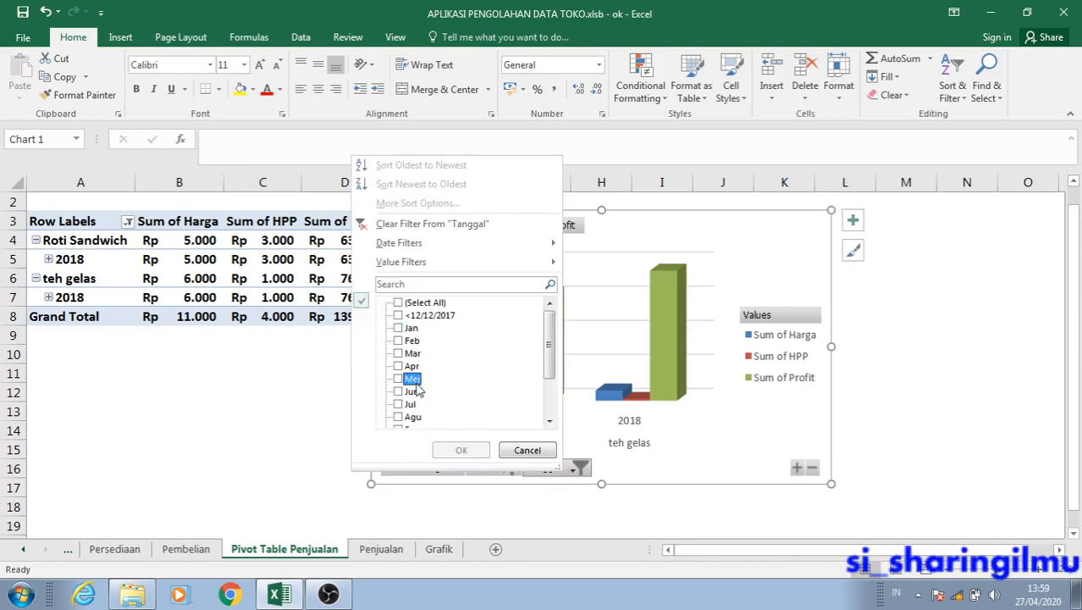
left_click(399, 378)
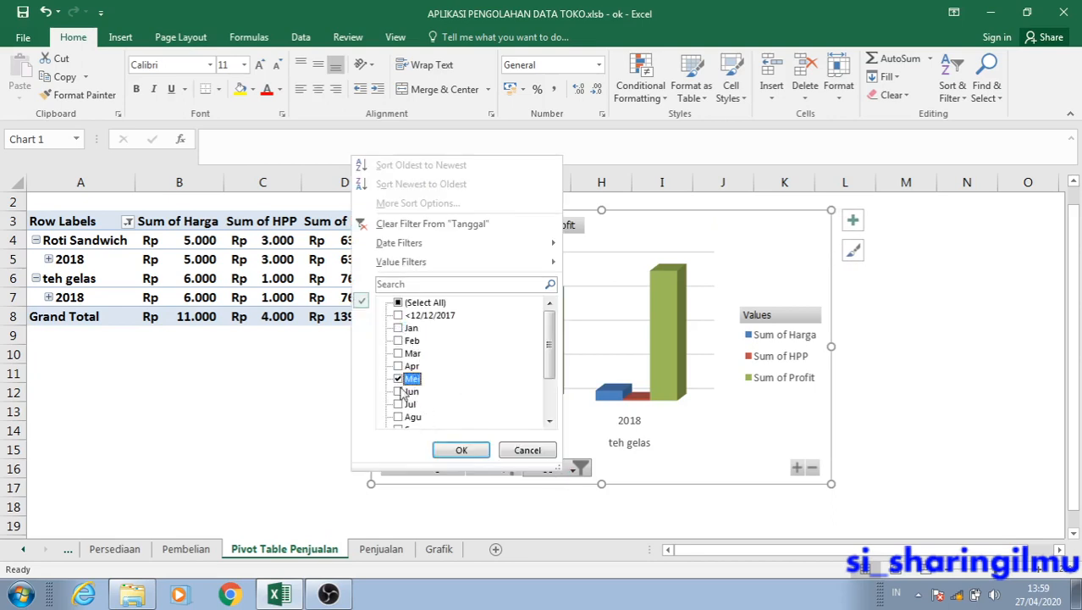
left_click(461, 449)
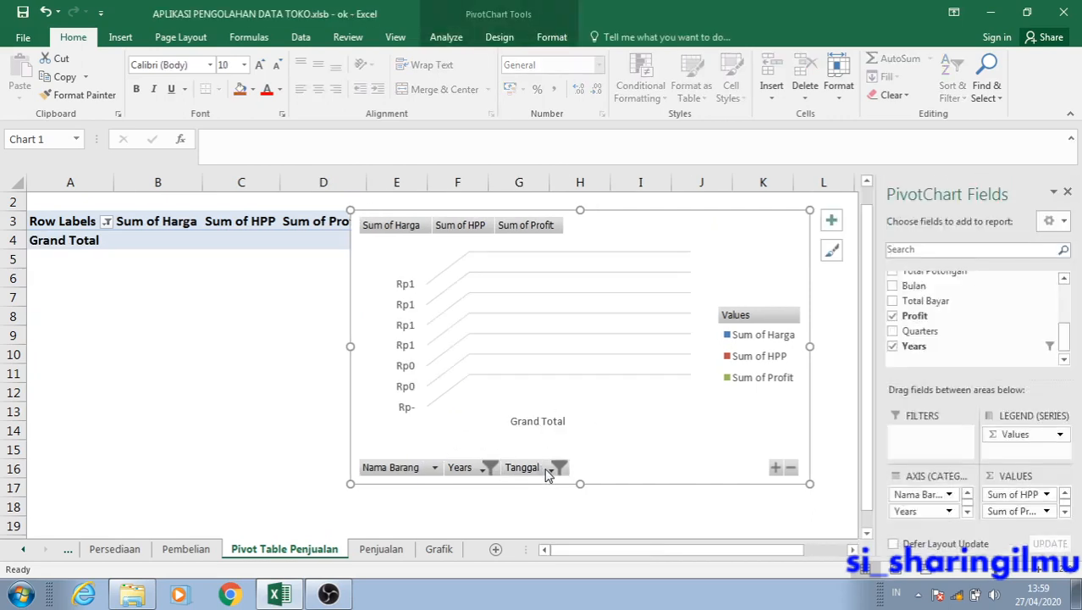
Restore all months and dates in the PivotChart's Tanggal filter.
left_click(548, 471)
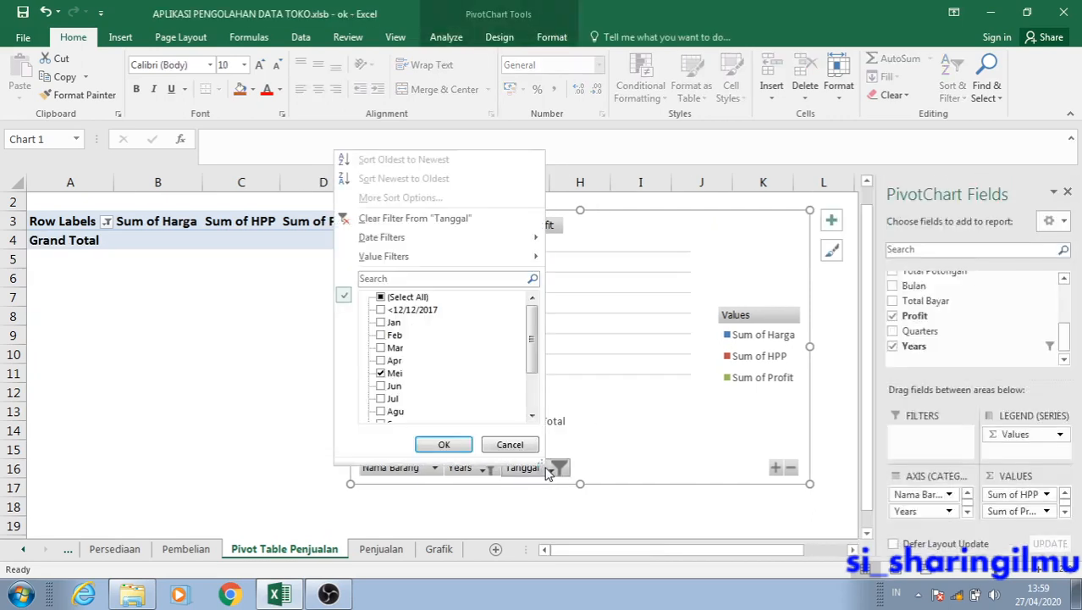
left_click(382, 310)
left_click(381, 297)
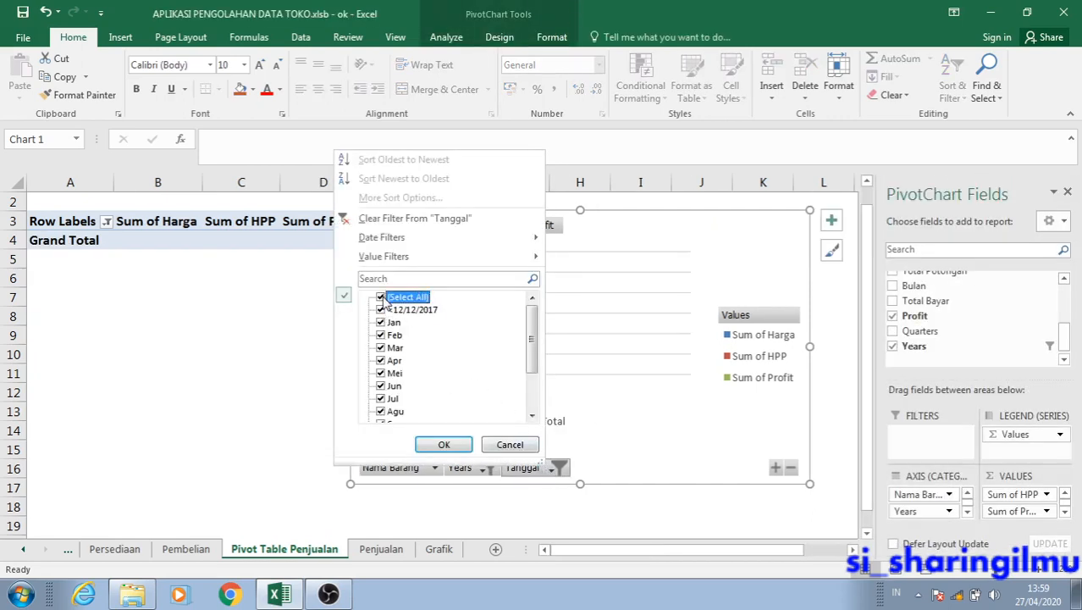
left_click(446, 443)
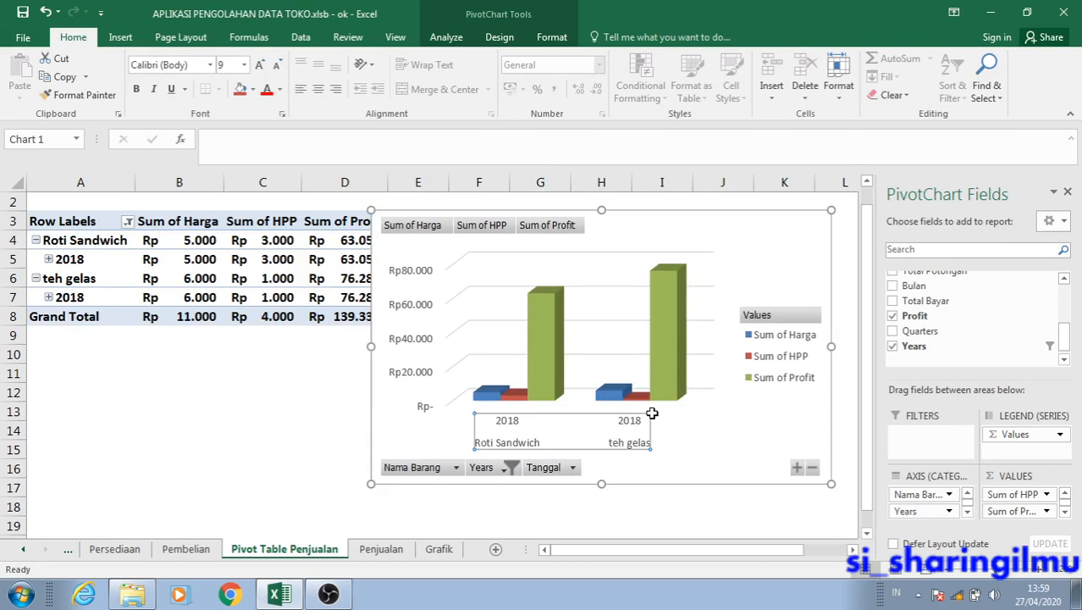
Select the whole PivotChart and shift it left so it covers the Sum of Profit column.
left_click(710, 423)
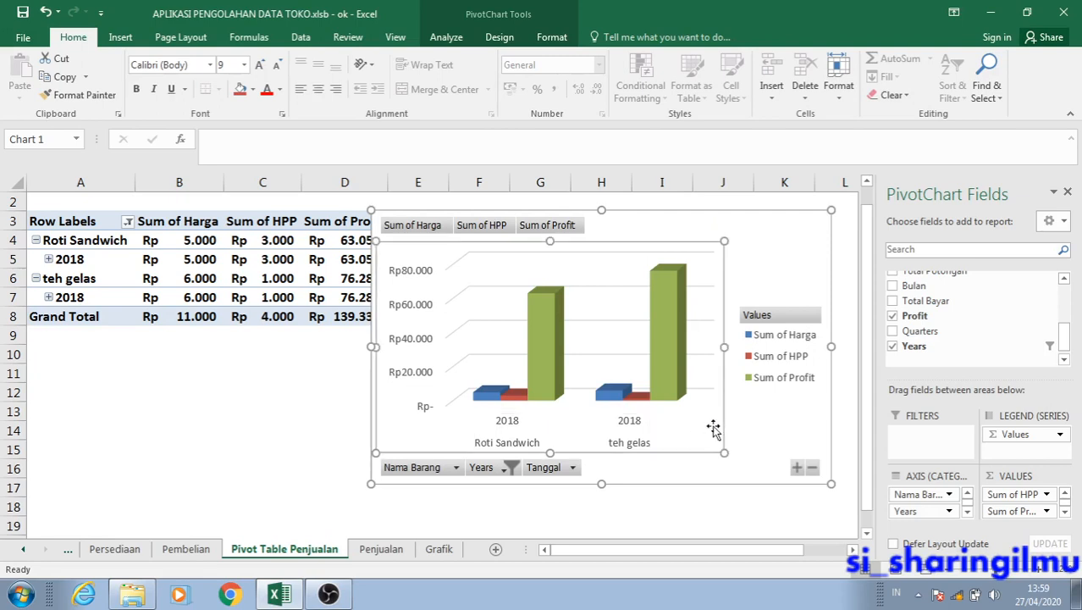
left_click(784, 433)
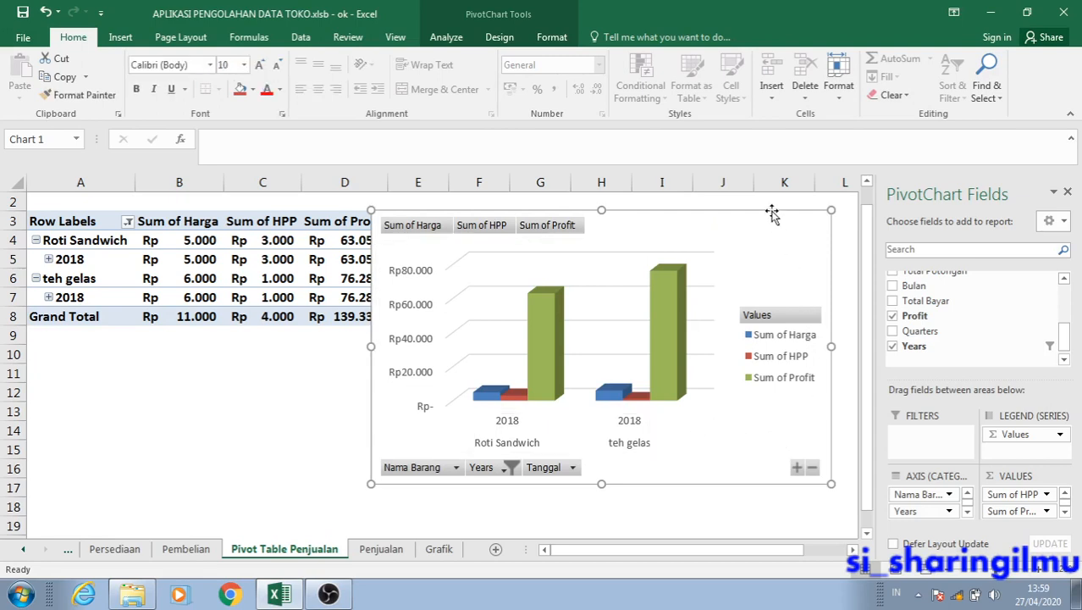
mouse_move(771, 211)
left_mouse_down()
mouse_move(720, 198)
mouse_move(774, 218)
mouse_move(765, 212)
left_mouse_up()
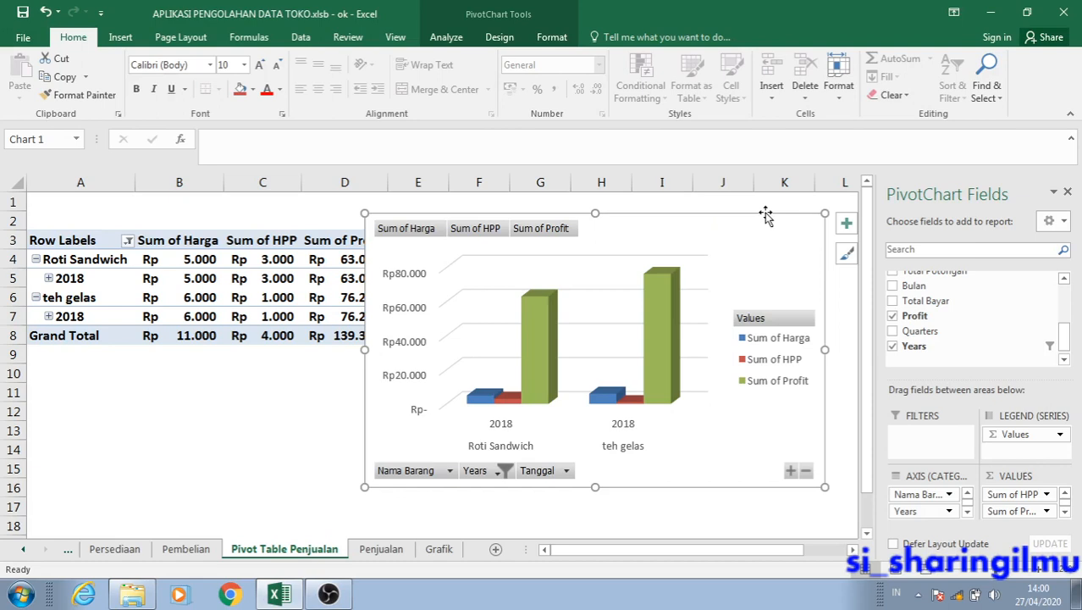
left_click_drag(766, 215, 701, 210)
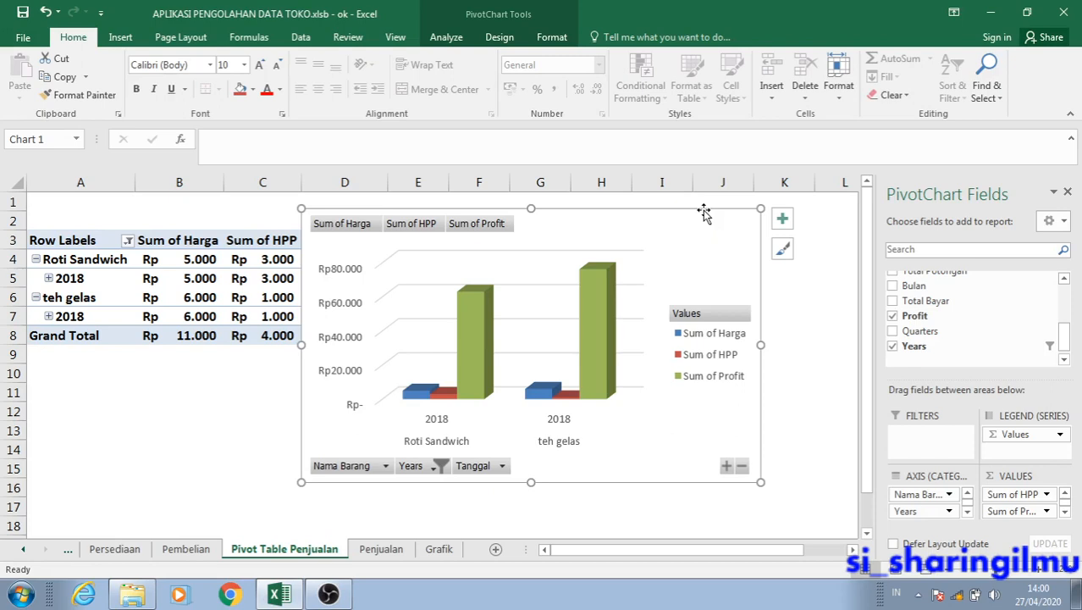
left_click_drag(704, 213, 712, 216)
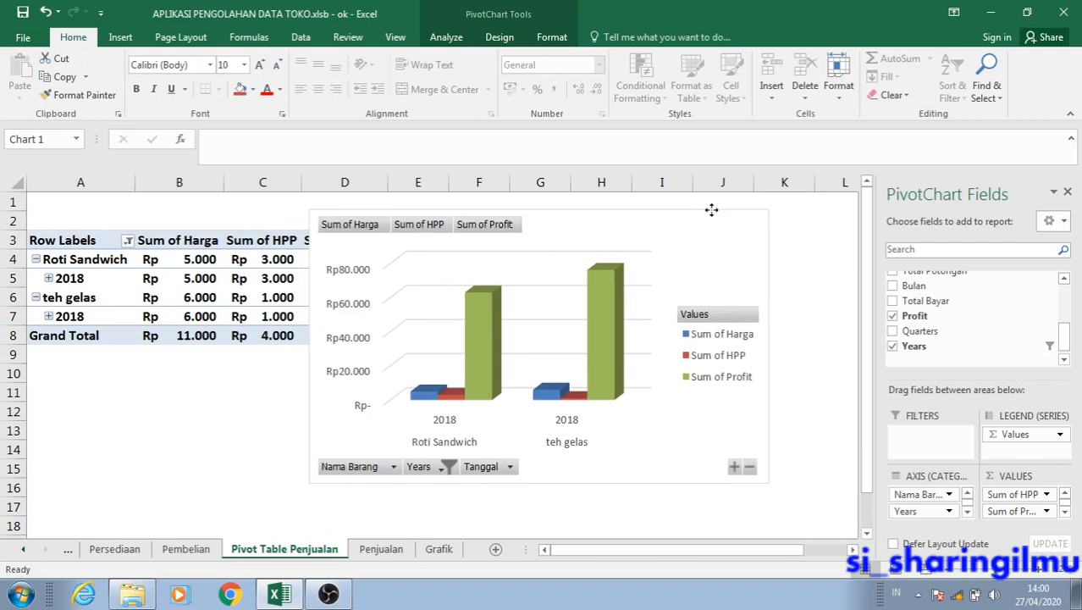
Look through the Pembelian, Persediaan and Penjualan sheets and return to the Pivot Table Penjualan sheet.
left_click(205, 554)
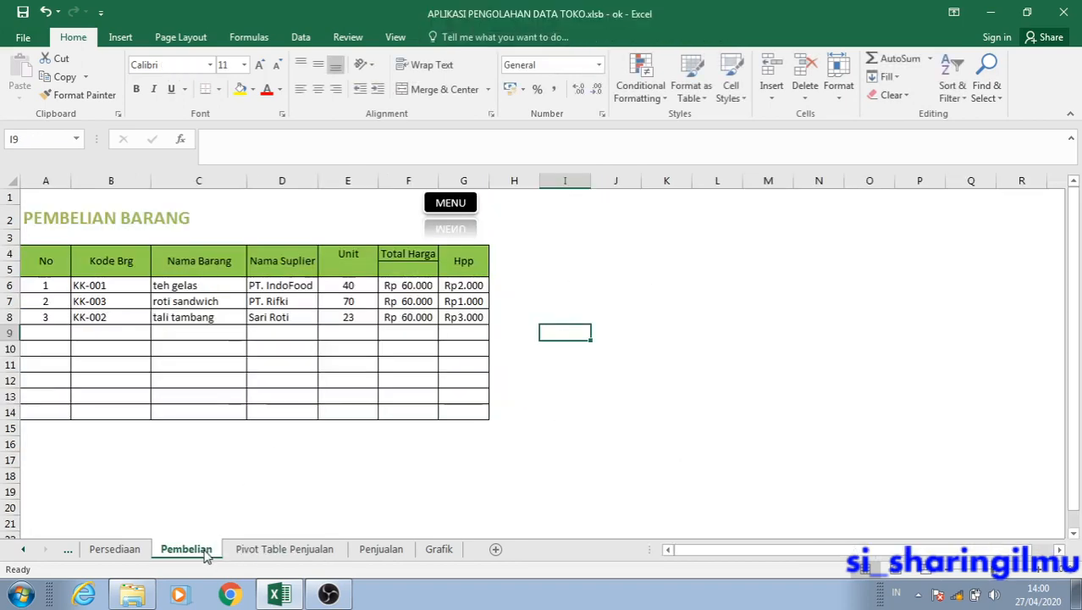
left_click(135, 550)
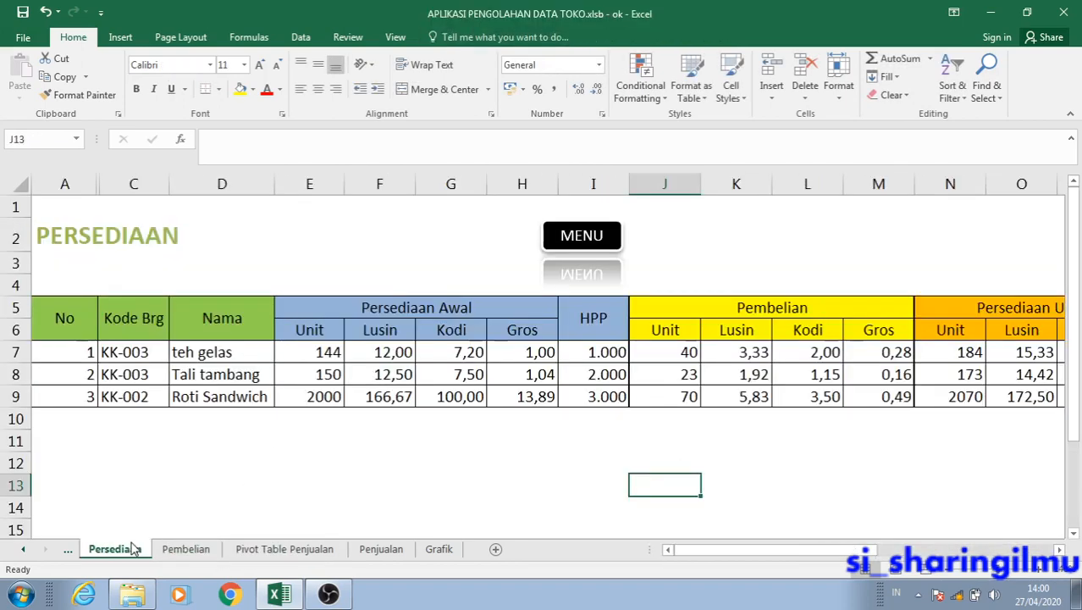
left_click(380, 549)
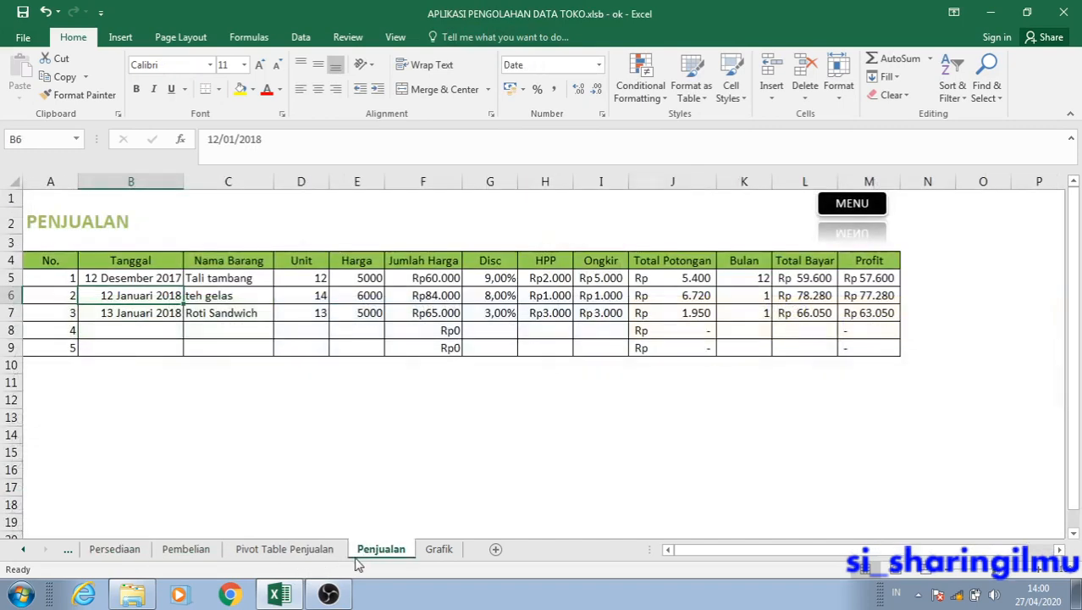
left_click(286, 550)
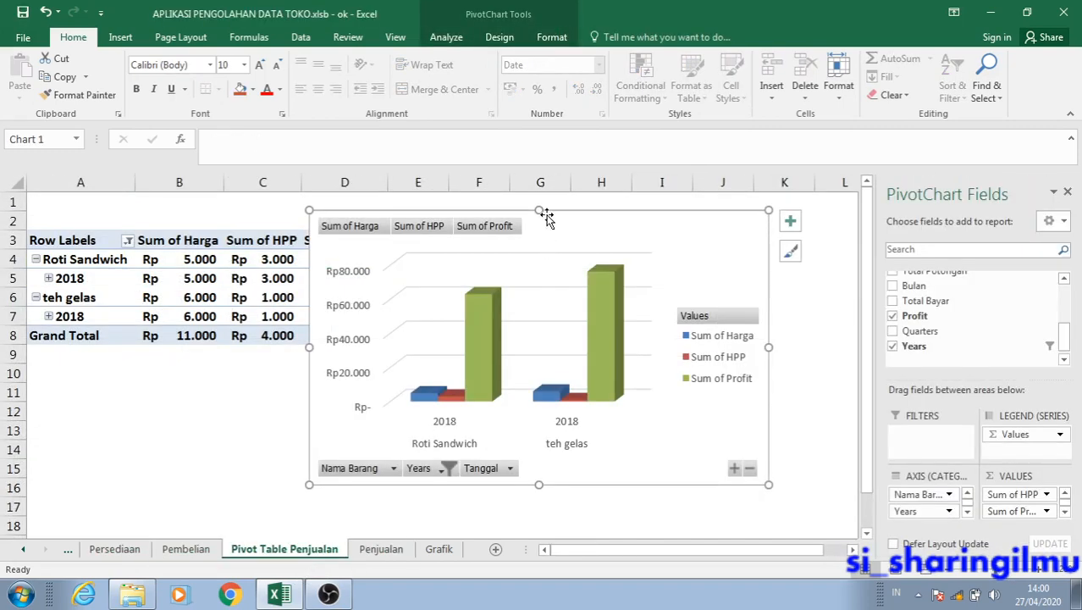
Move the PivotChart right, clear of the PivotTable's Sum of Profit column, with its left edge near the start of column E.
left_click_drag(547, 217, 624, 223)
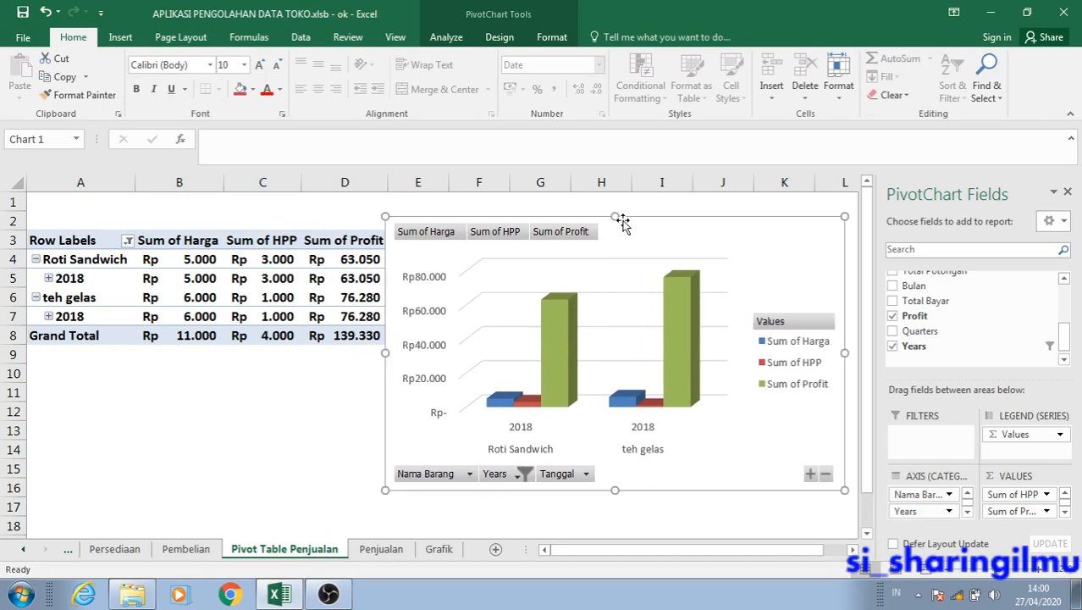